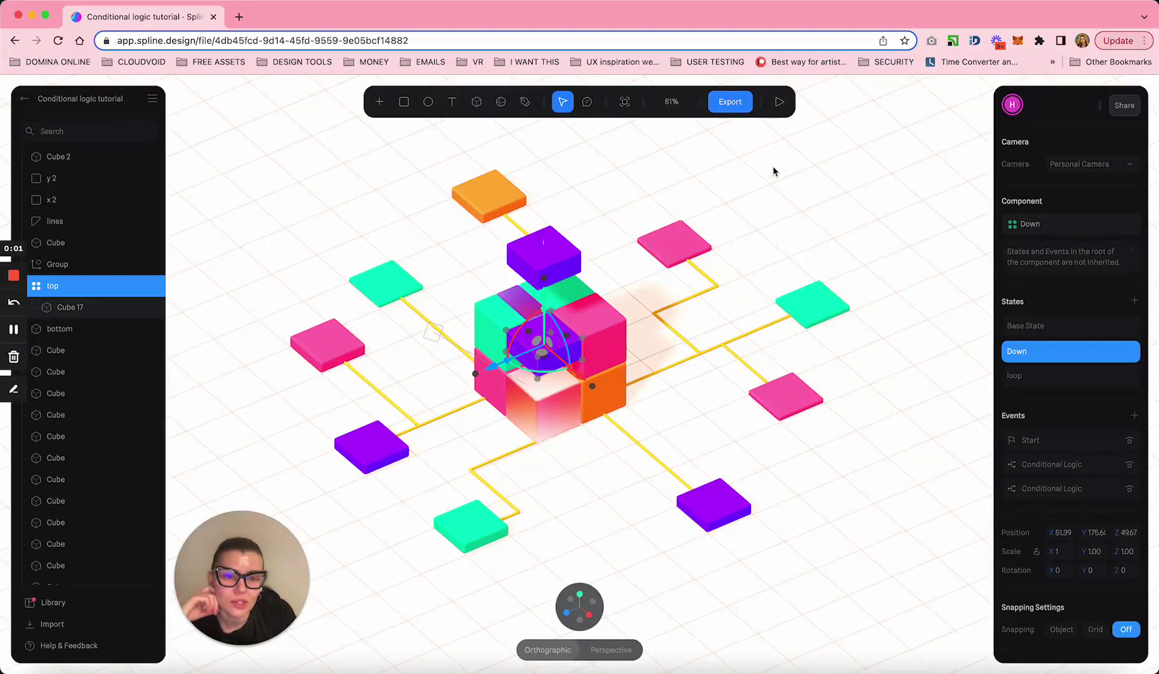
Preview the scene in play mode, trigger the central purple cube's interaction several times, and return to the editor
{"action": "left_click", "coordinate": [779, 102]}
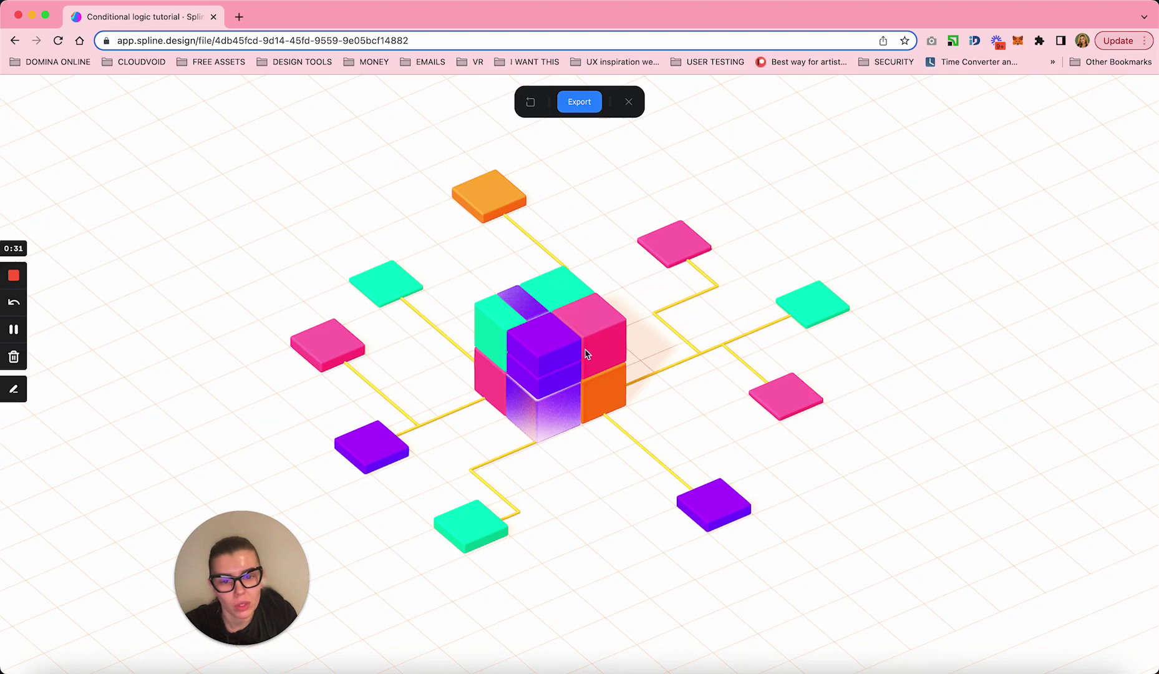
{"action": "left_click", "coordinate": [529, 353]}
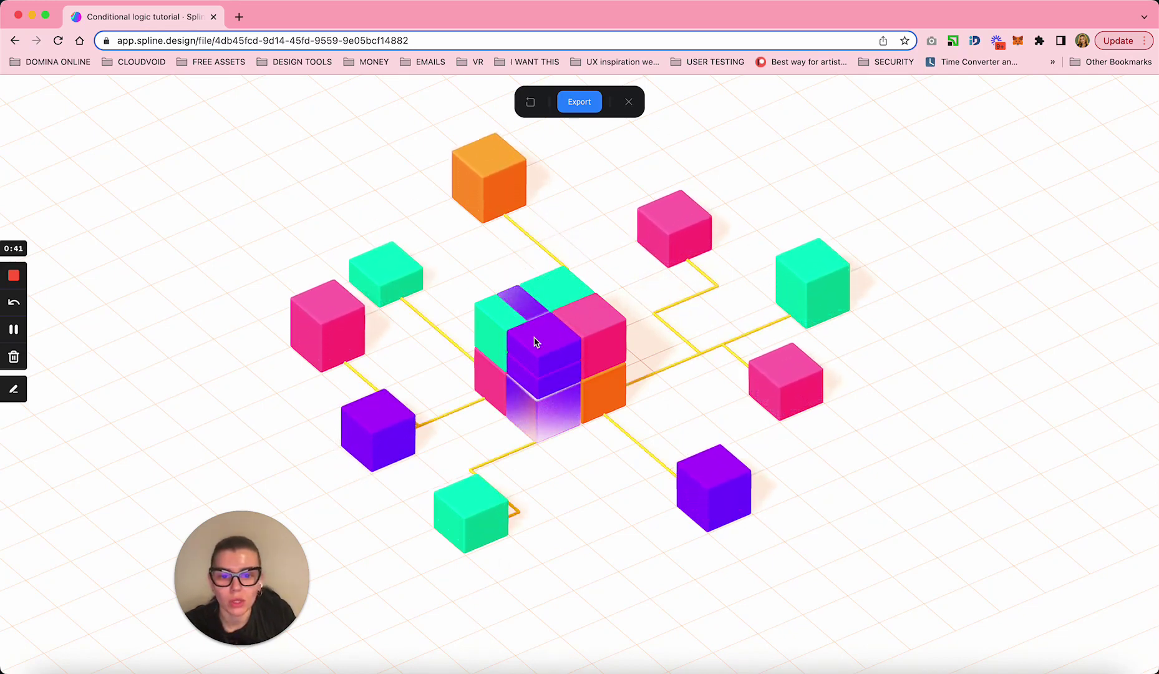
{"action": "left_click", "coordinate": [554, 356]}
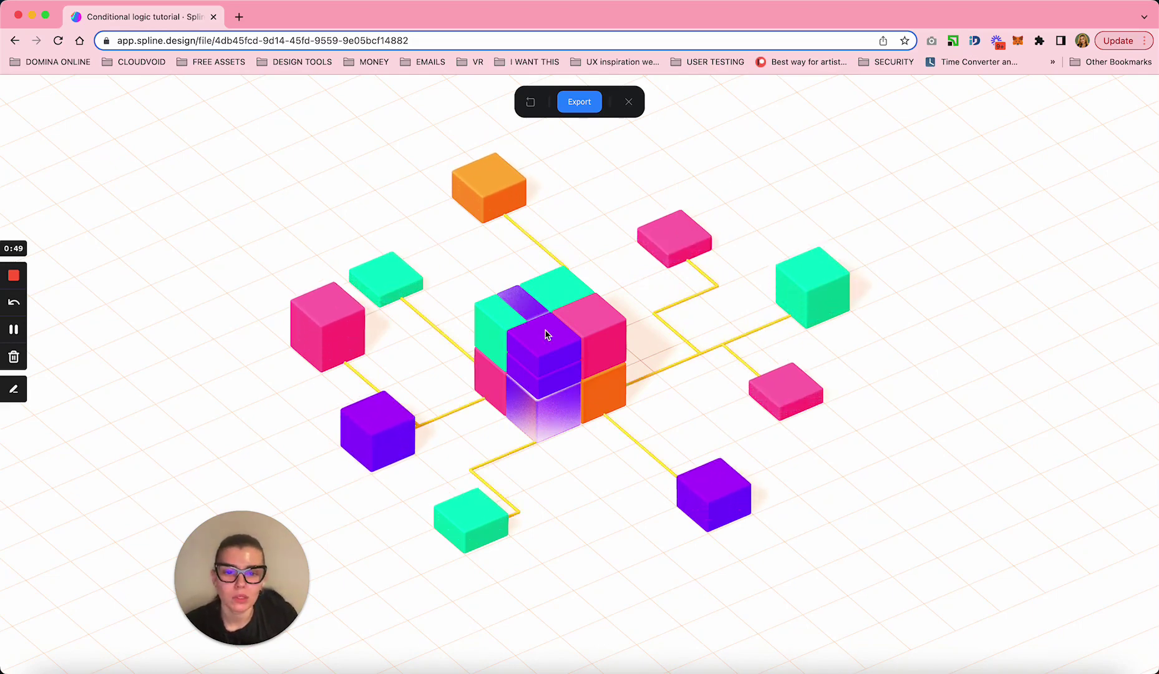
{"action": "left_click", "coordinate": [550, 290]}
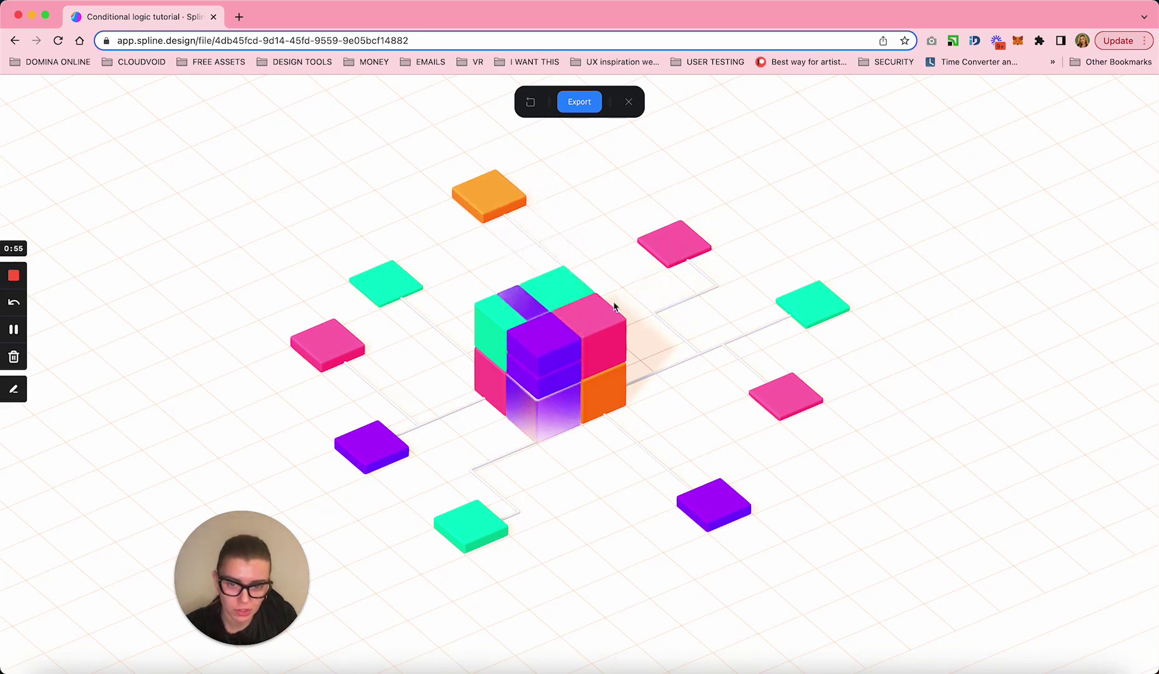
{"action": "left_click", "coordinate": [549, 291]}
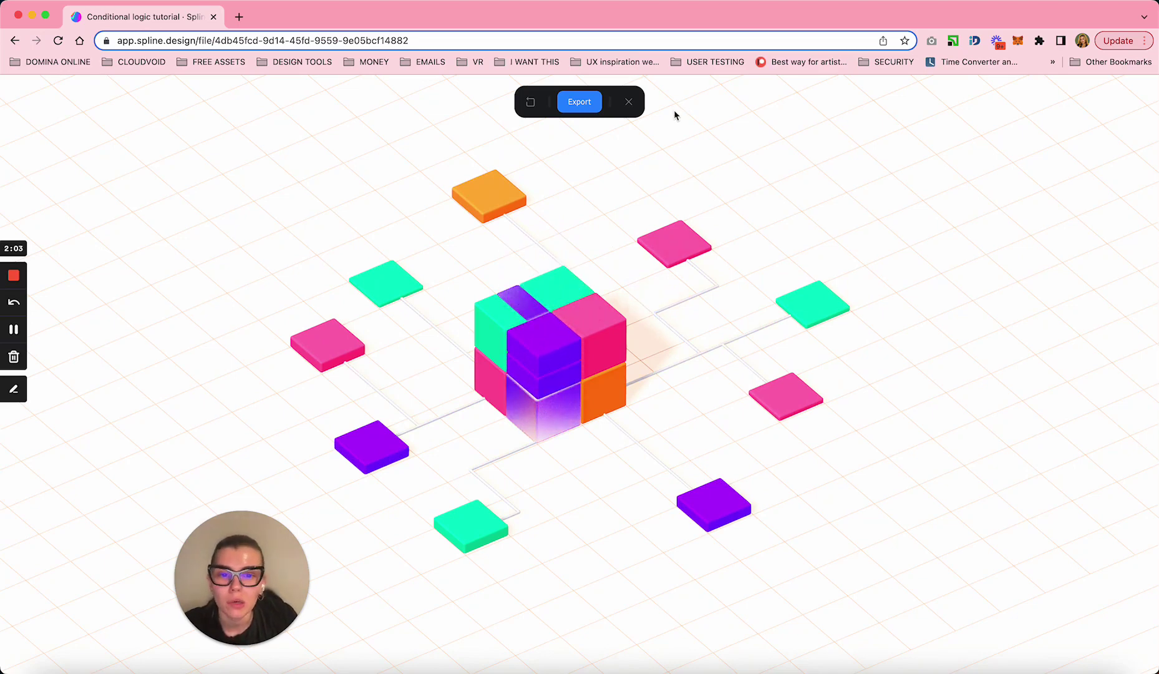
{"action": "left_click", "coordinate": [629, 102]}
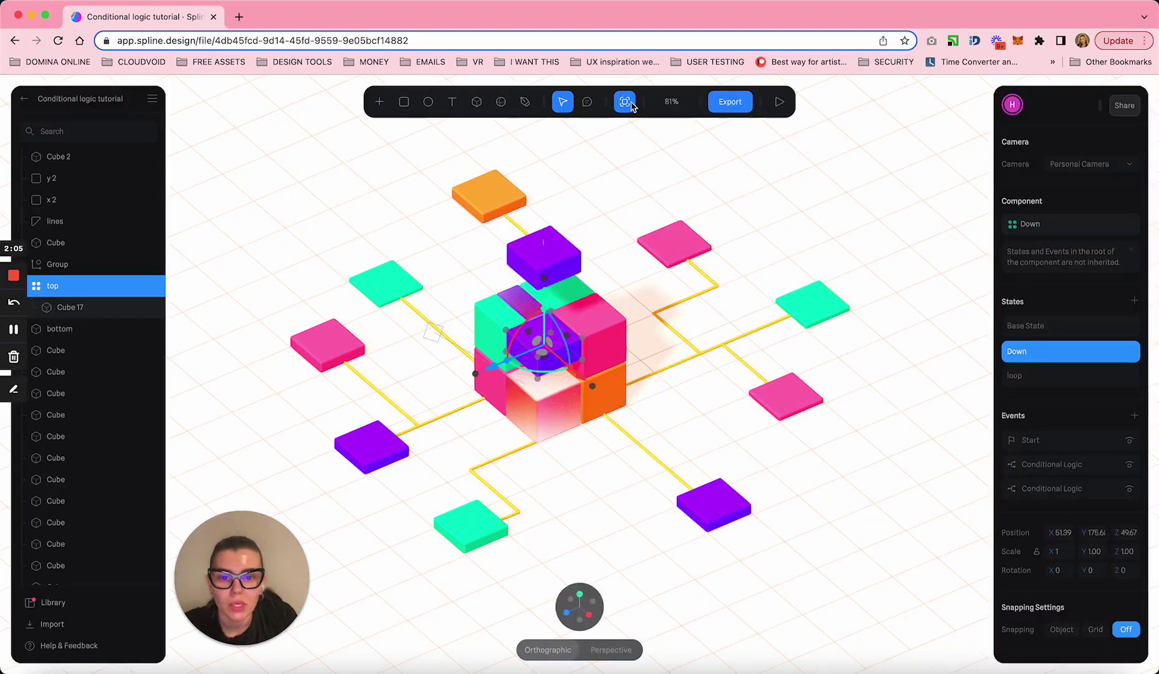
Compare the Base State and Down state of the purple top and bottom pieces, leaving the top piece in Base State
{"action": "left_click", "coordinate": [1013, 325]}
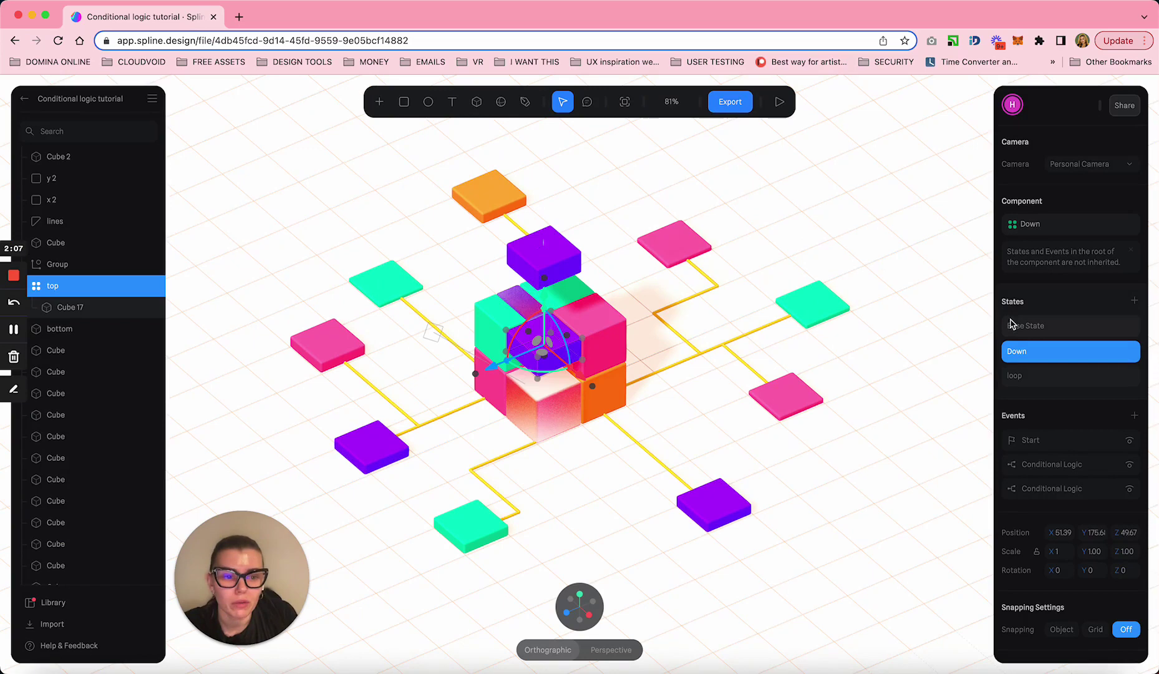
{"action": "left_click", "coordinate": [641, 194]}
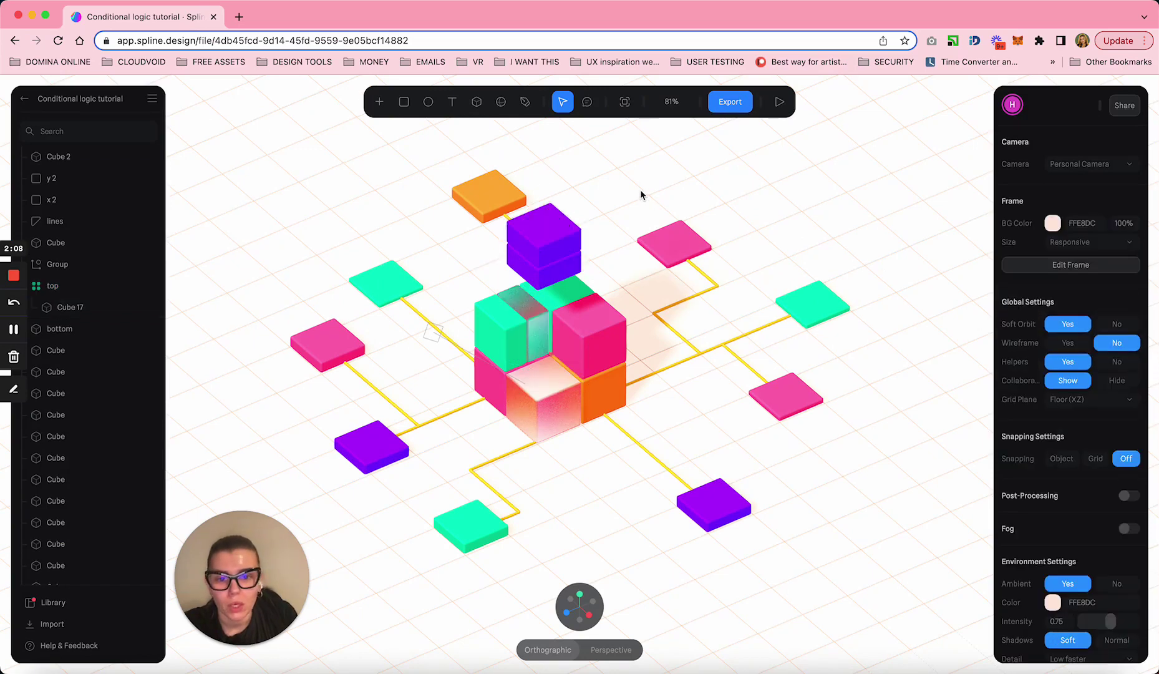
{"action": "left_click", "coordinate": [553, 252]}
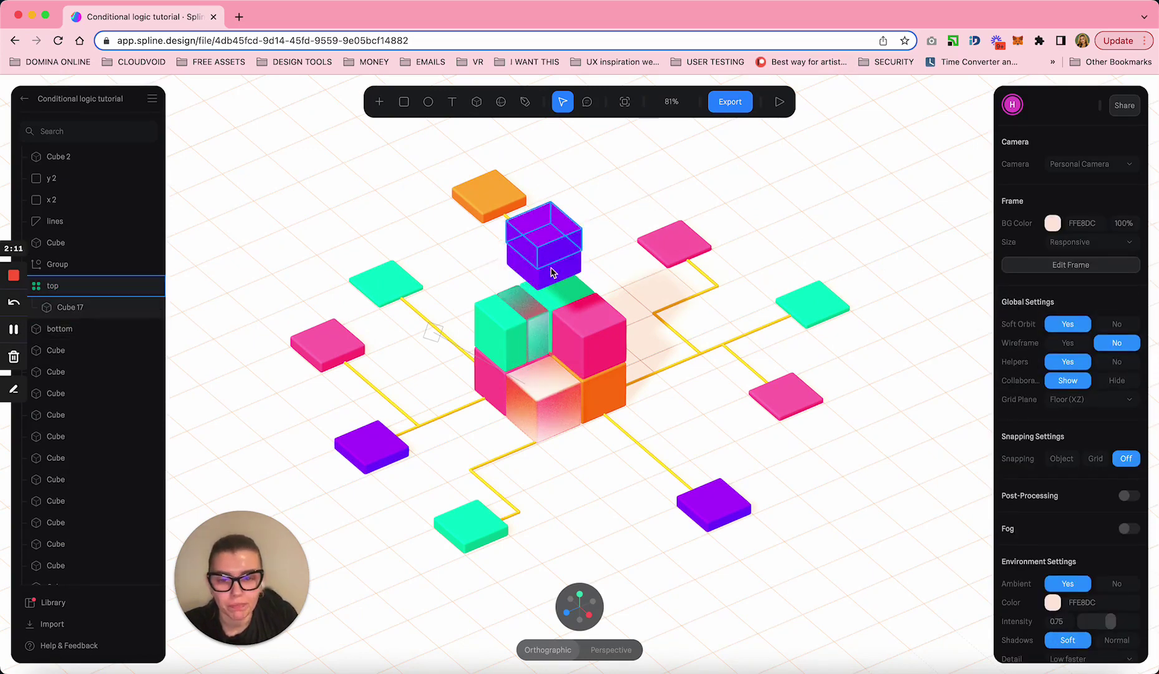
{"action": "left_click", "coordinate": [608, 212]}
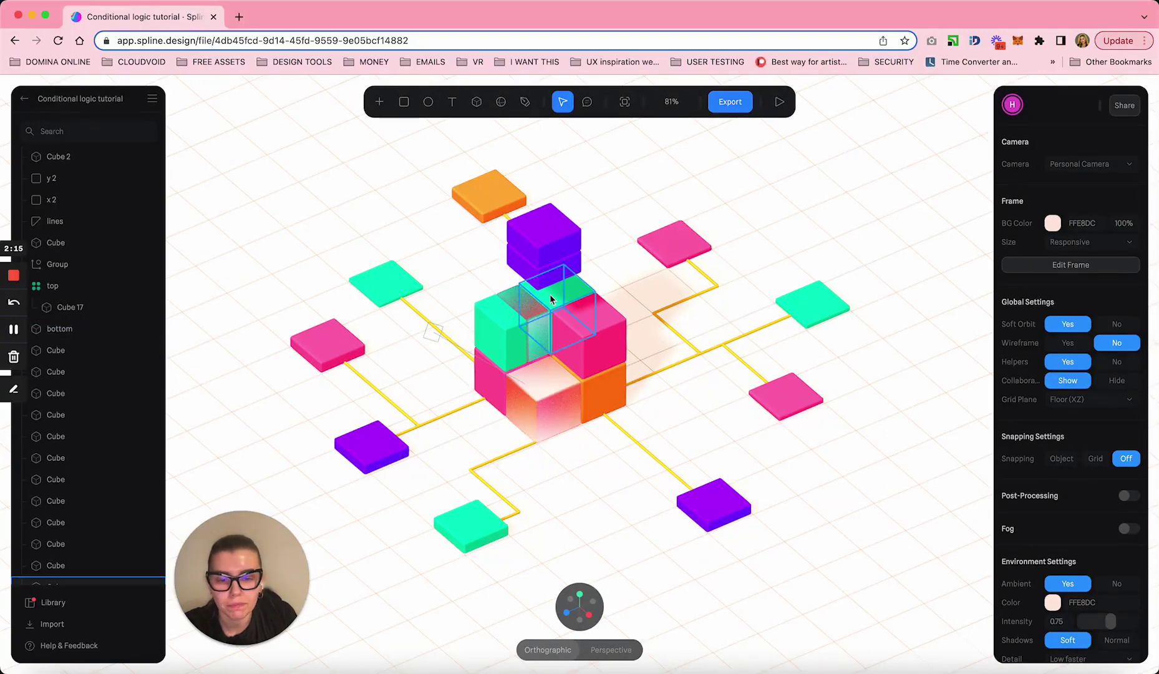
{"action": "left_click", "coordinate": [544, 262]}
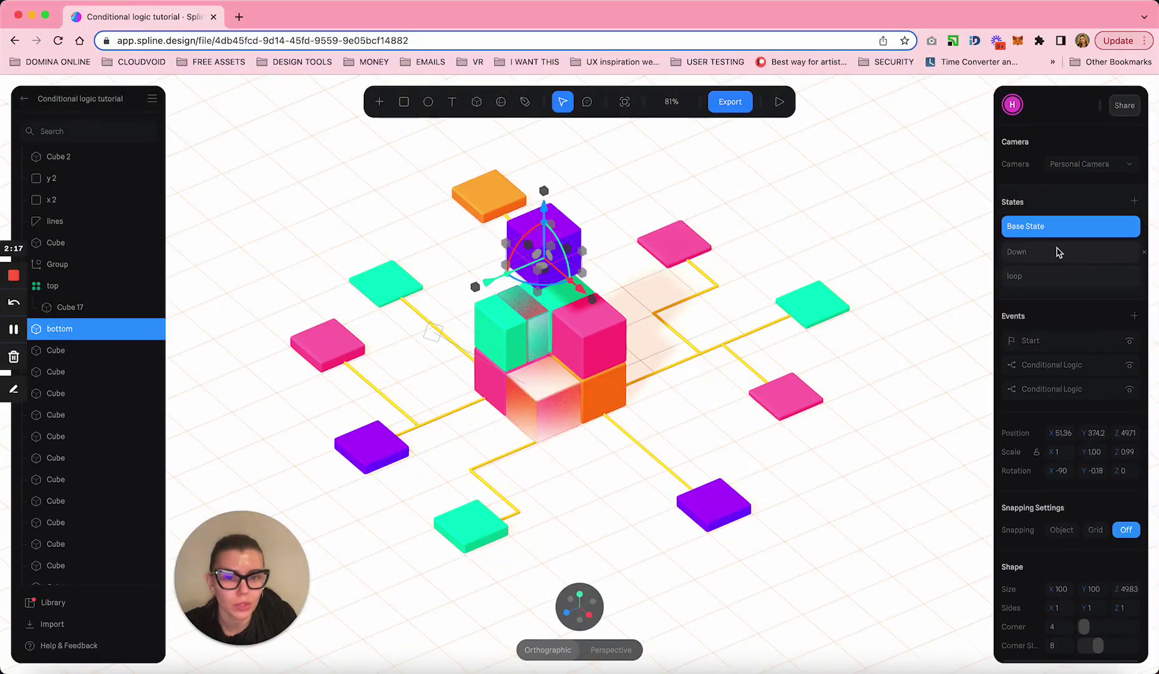
{"action": "left_click", "coordinate": [1038, 257]}
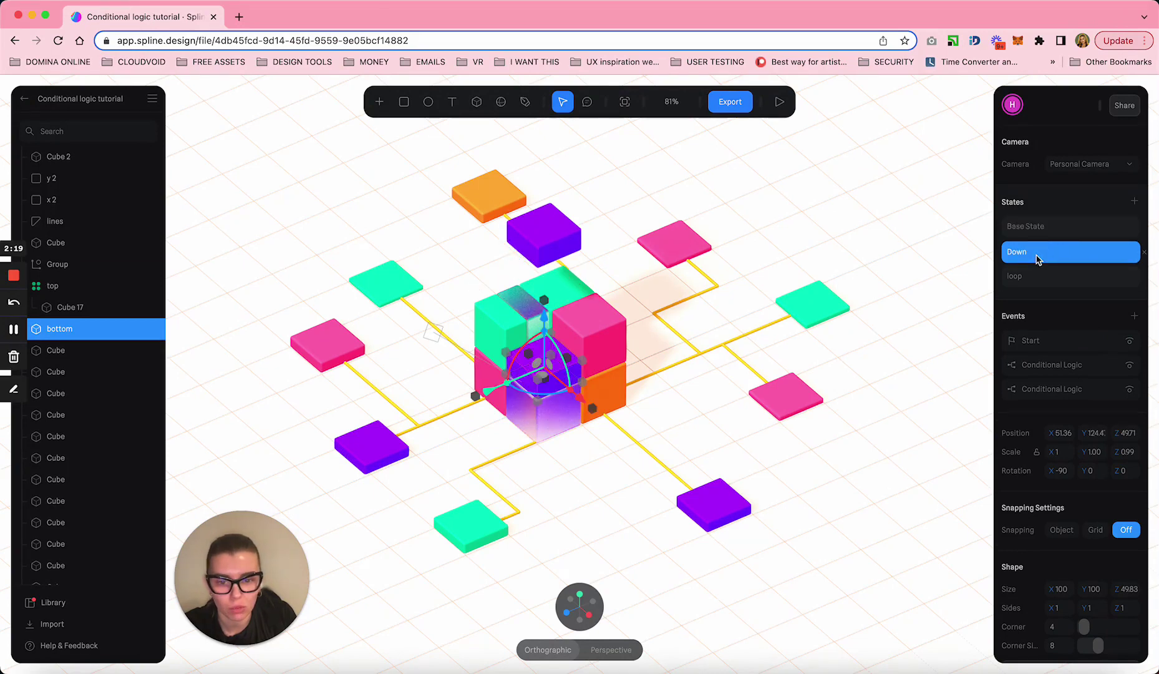
{"action": "left_click", "coordinate": [530, 247]}
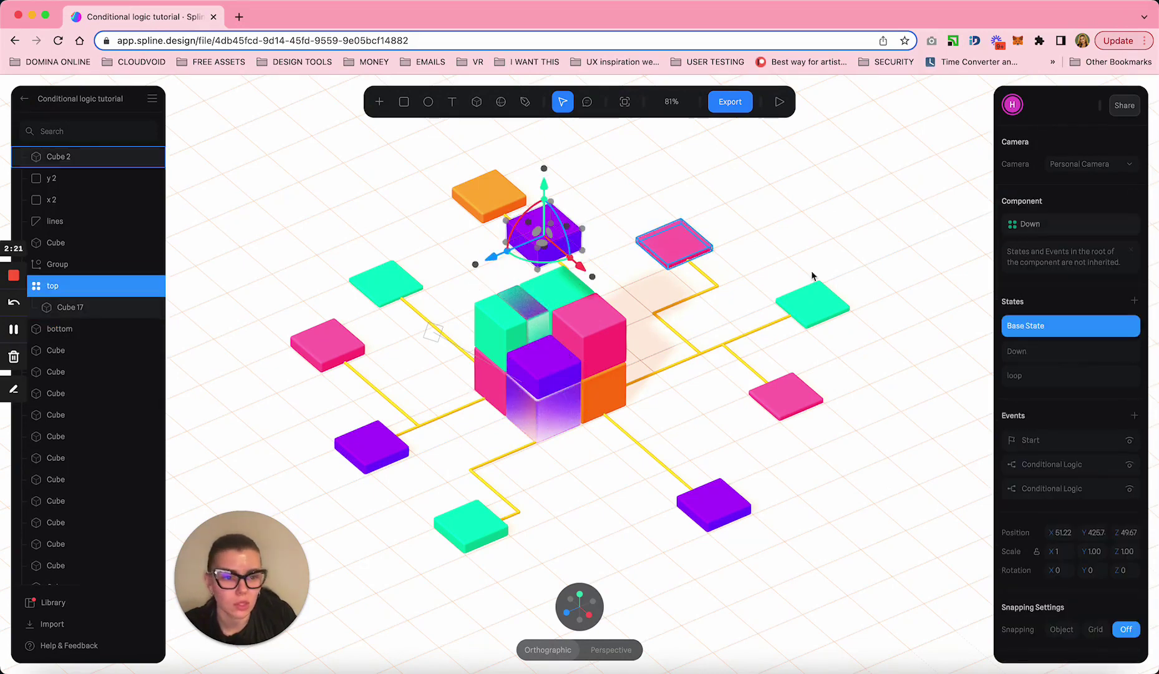
{"action": "left_click", "coordinate": [1028, 353]}
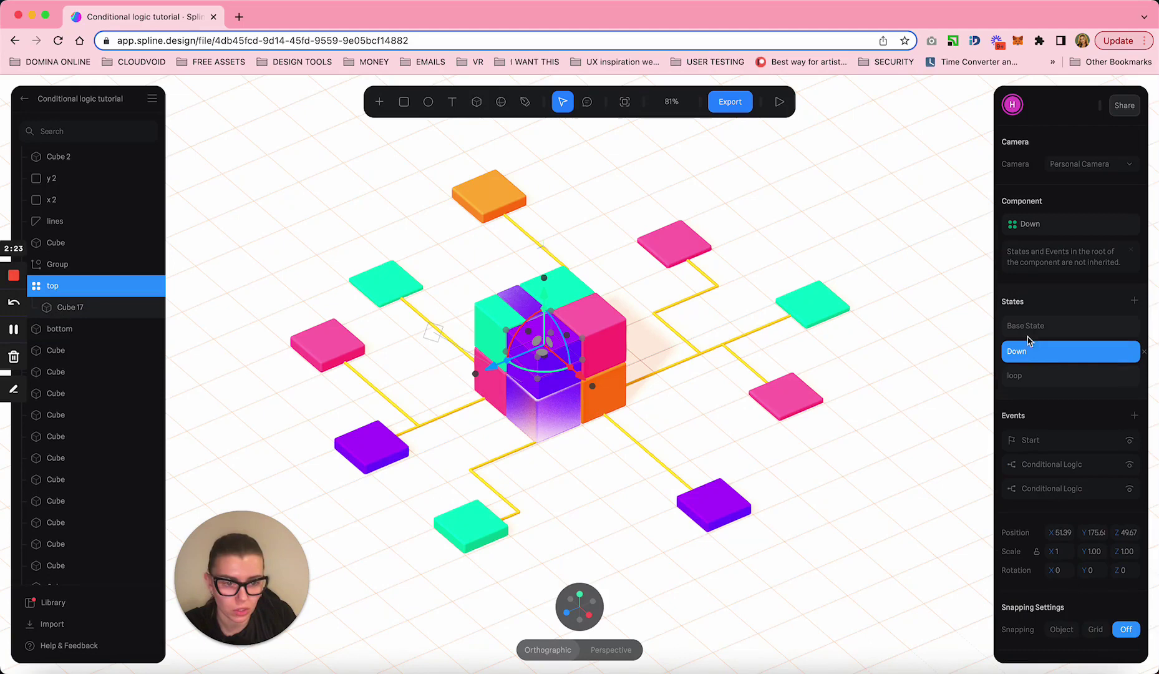
{"action": "left_click", "coordinate": [1026, 331]}
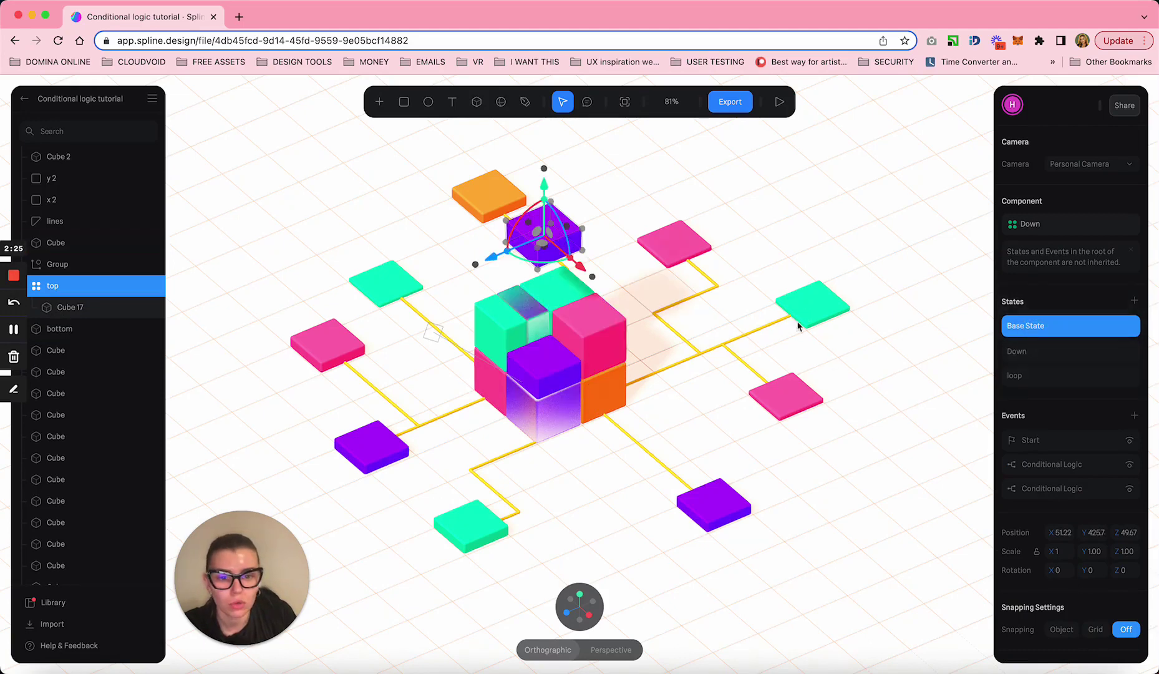
Return the bottom piece to its Base State and examine the Transition action of its Start event
{"action": "left_click", "coordinate": [521, 368]}
{"action": "left_click", "coordinate": [1040, 228]}
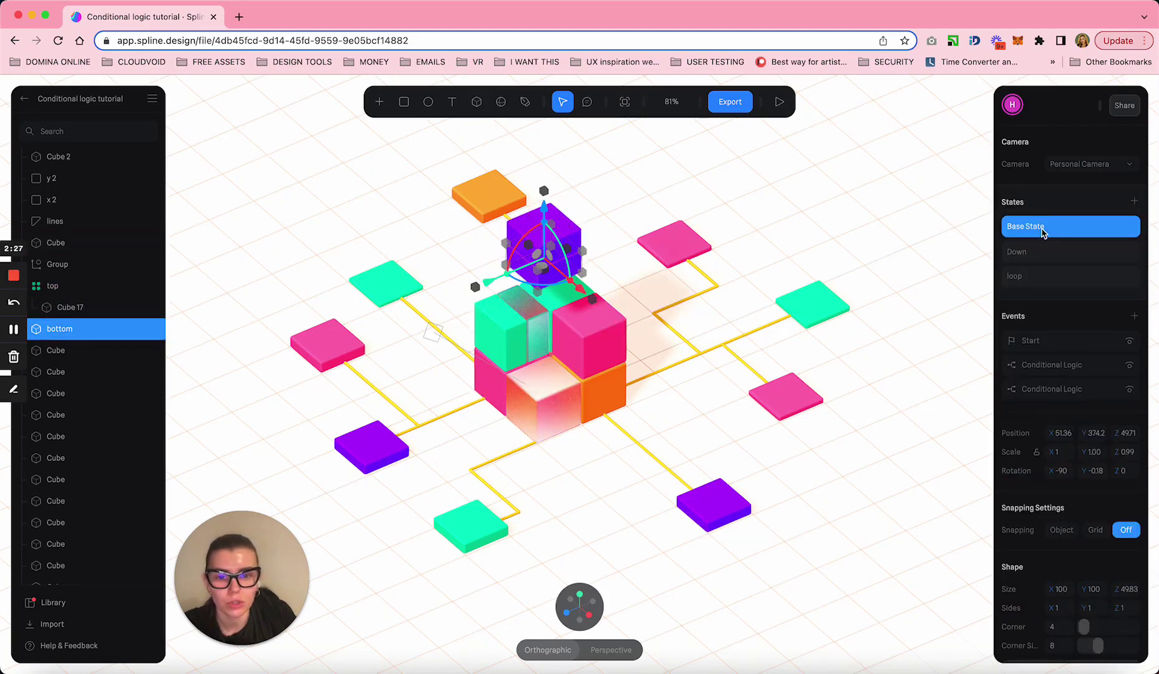
{"action": "left_click", "coordinate": [1094, 344]}
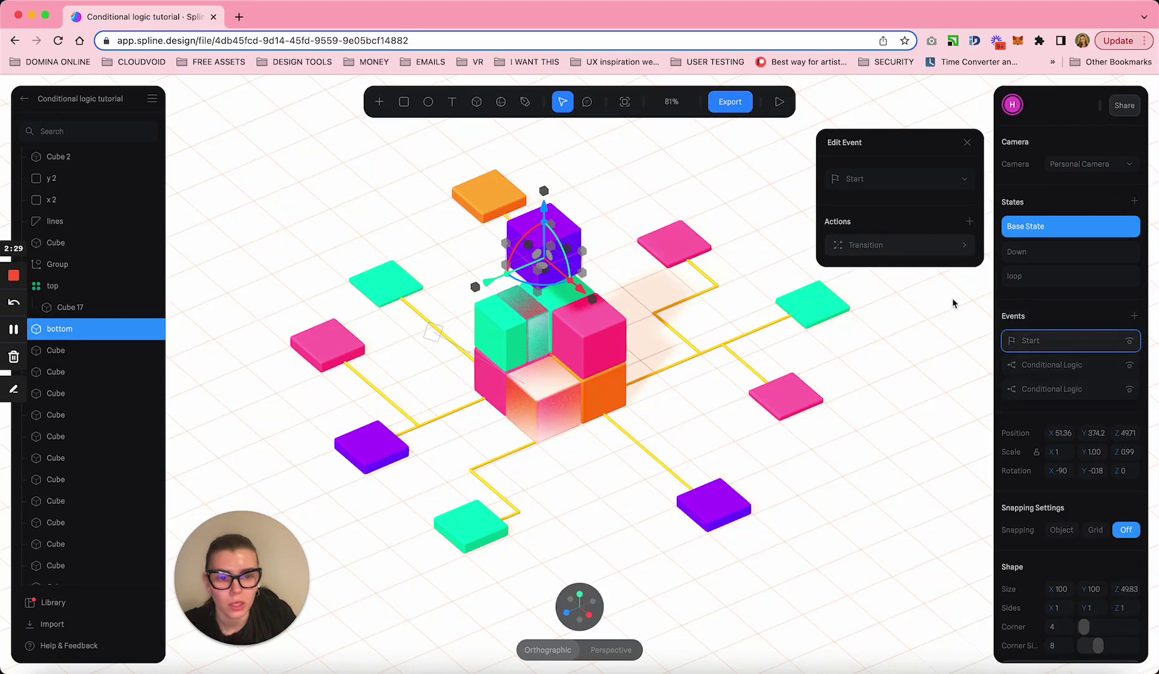
{"action": "left_click", "coordinate": [955, 247]}
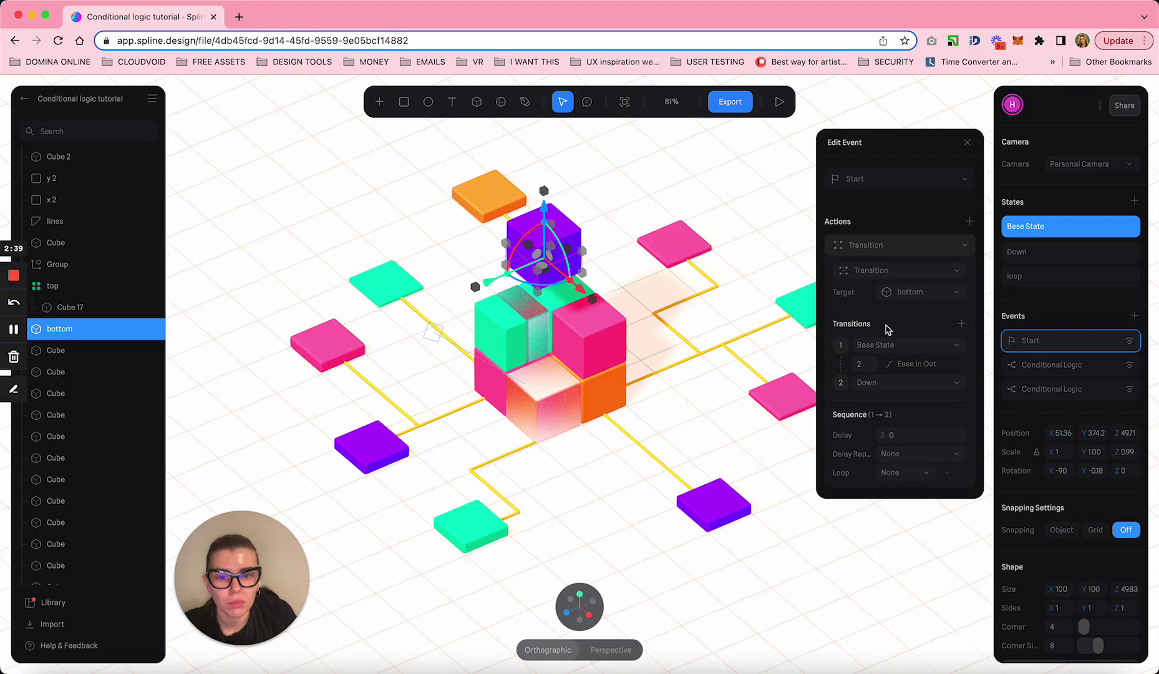
Compare the top piece's Down state with its Base State and examine the Transition action of its Start event
{"action": "left_click", "coordinate": [569, 250]}
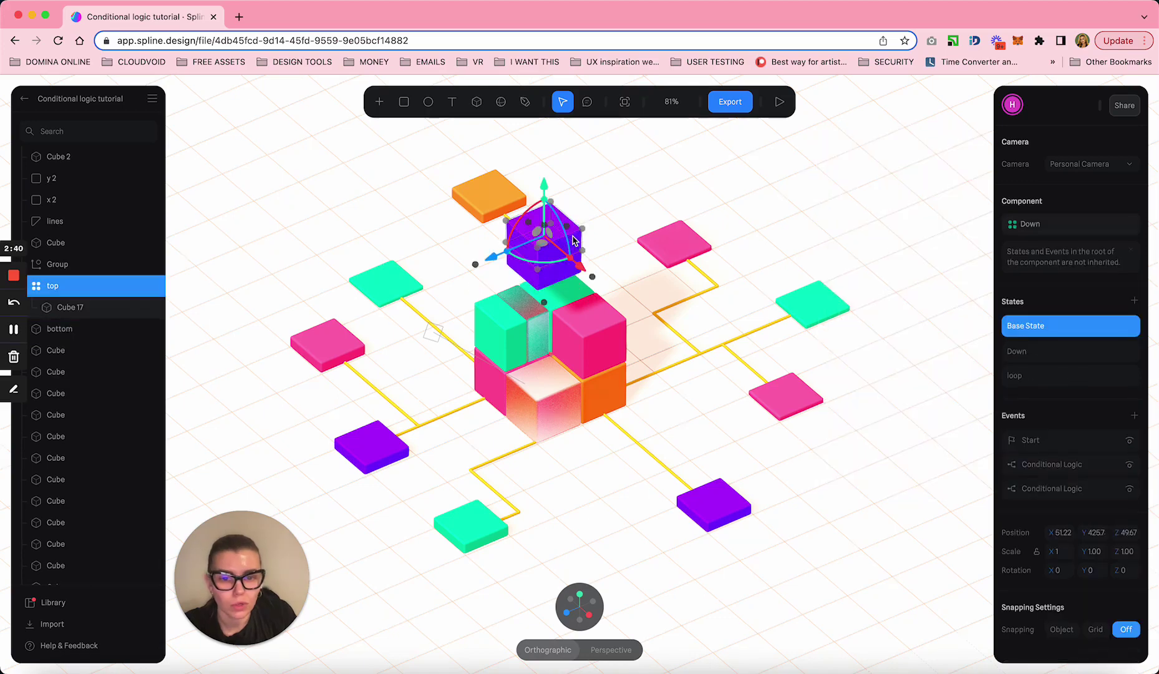
{"action": "left_click", "coordinate": [1052, 355]}
{"action": "left_click", "coordinate": [1048, 323]}
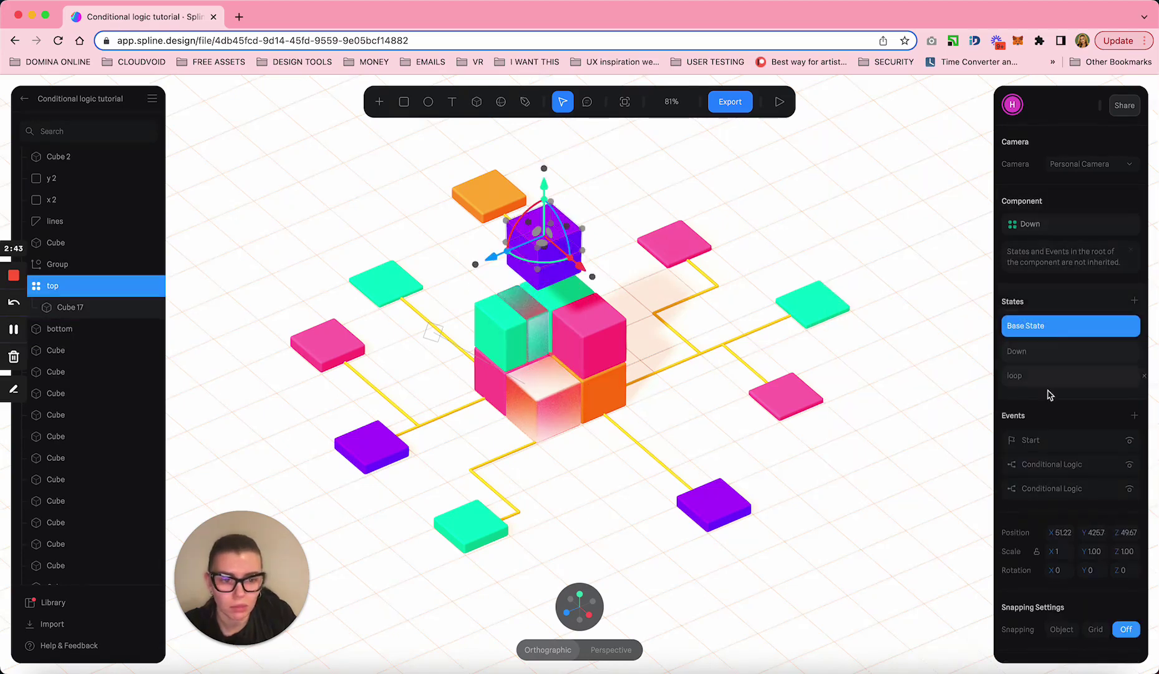
{"action": "left_click", "coordinate": [1048, 444]}
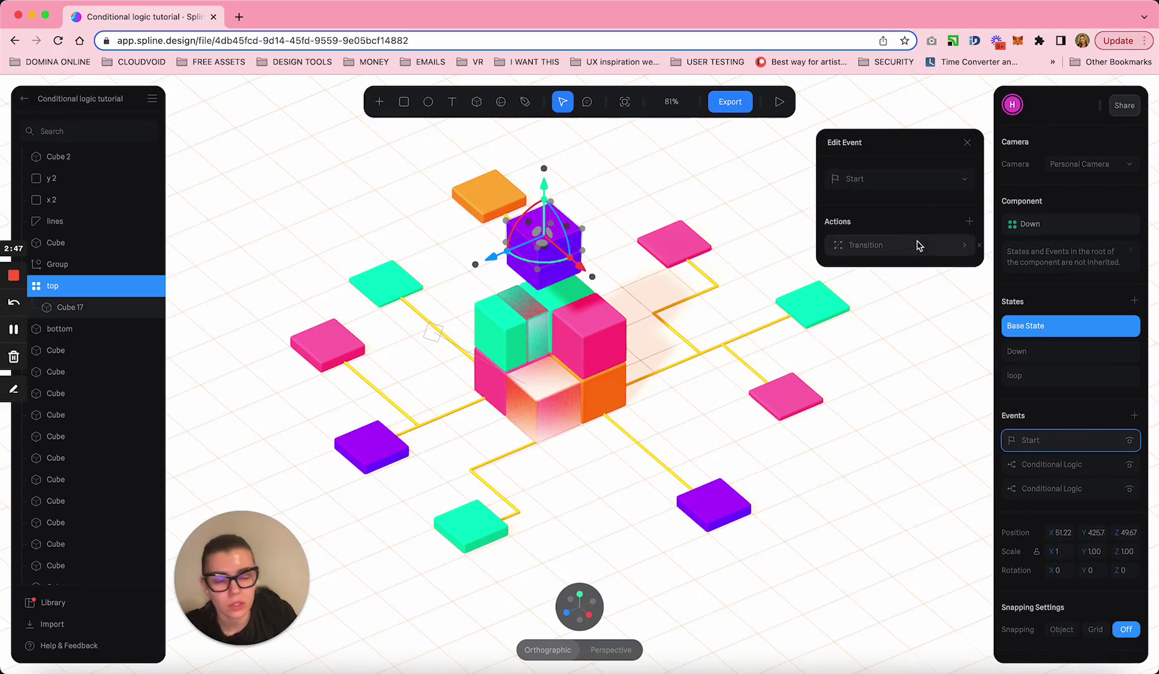
{"action": "left_click", "coordinate": [965, 247]}
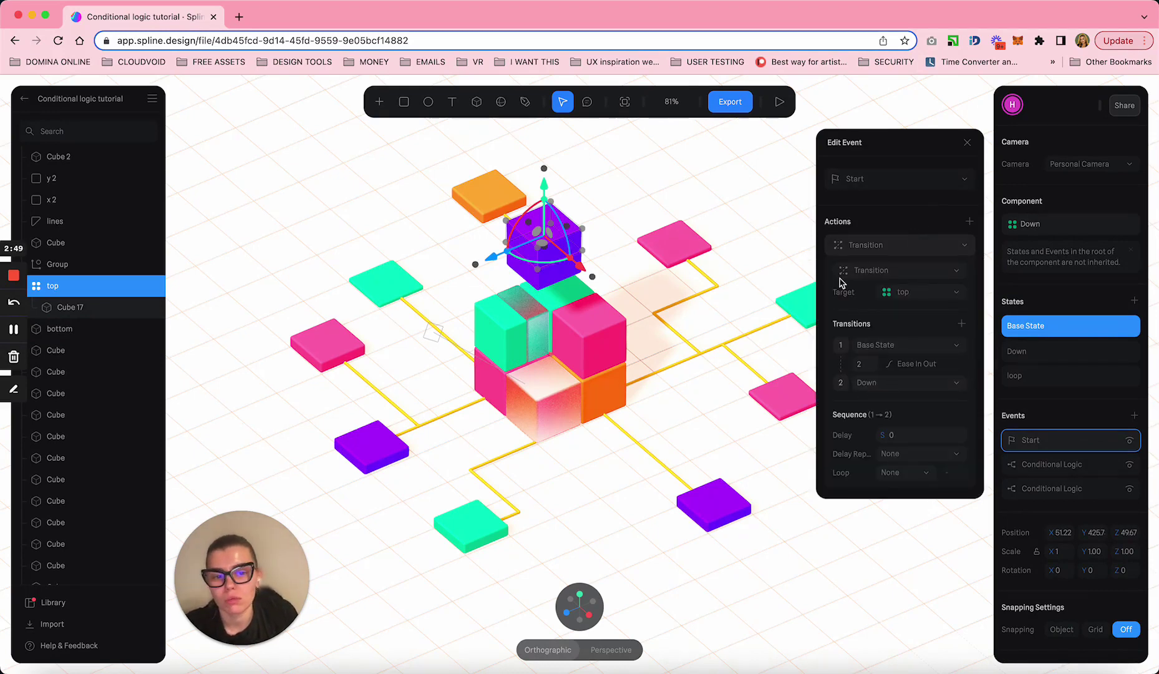
Switch both the top and bottom pieces to their Down state and clear the selection
{"action": "left_click", "coordinate": [1050, 355]}
{"action": "left_click", "coordinate": [75, 329]}
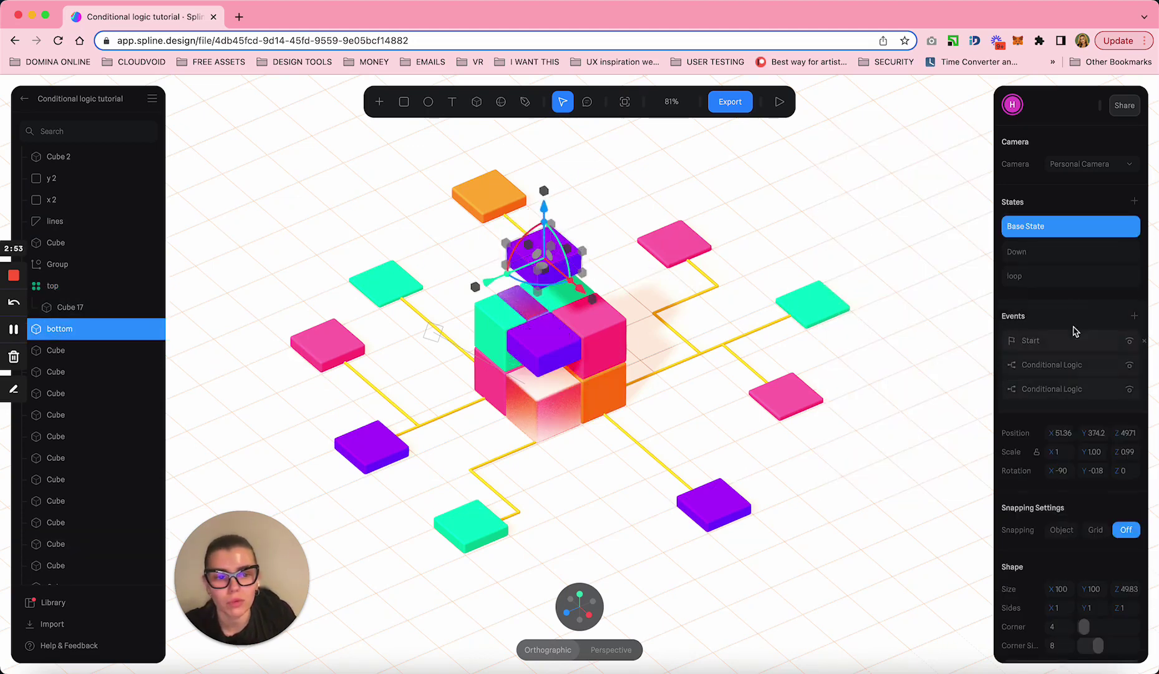
{"action": "left_click", "coordinate": [1060, 256]}
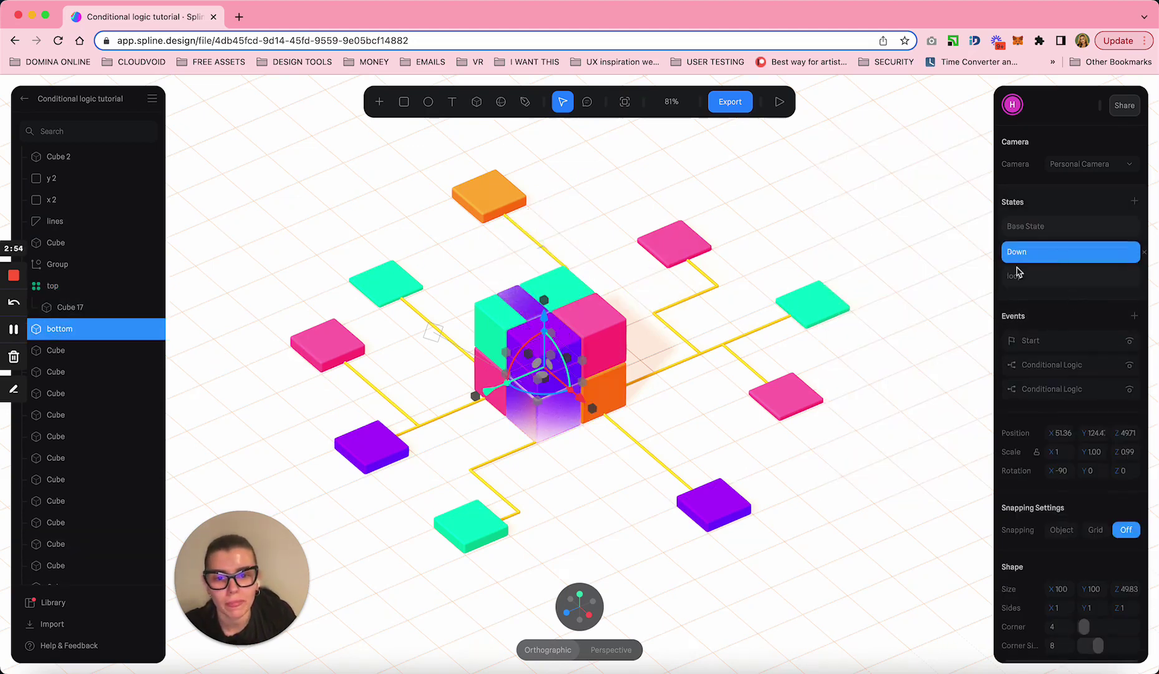
{"action": "left_click", "coordinate": [674, 408]}
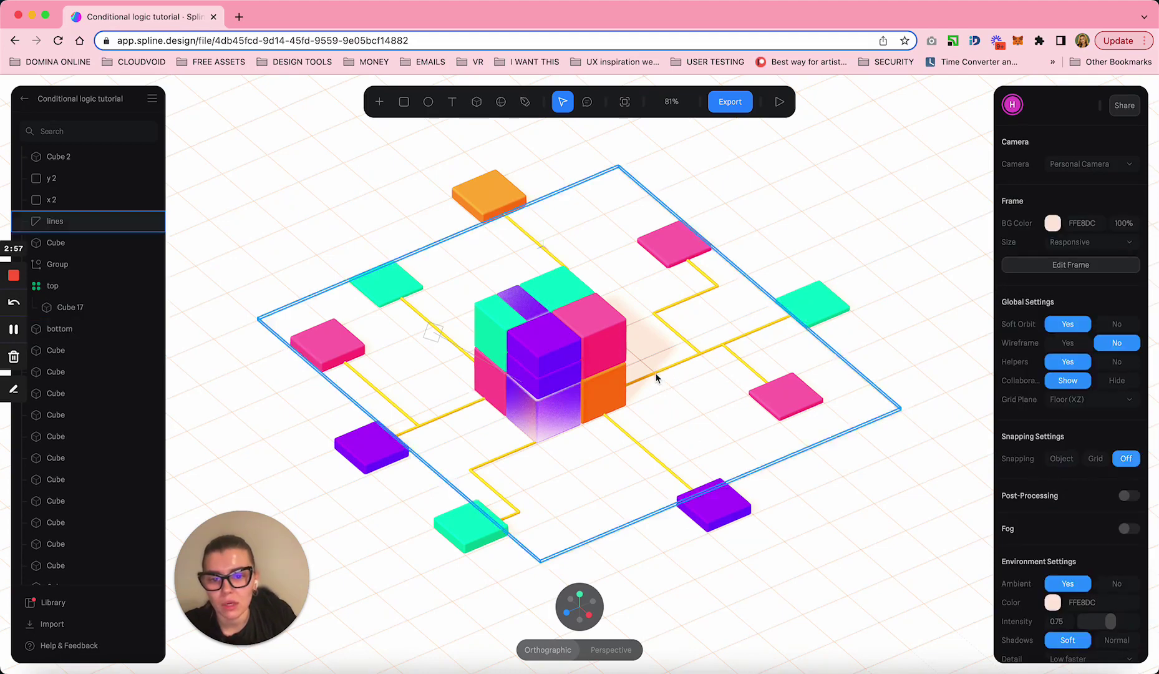
Select the lines object and compare its Base State with its second state, ending on Base State
{"action": "left_click", "coordinate": [654, 374]}
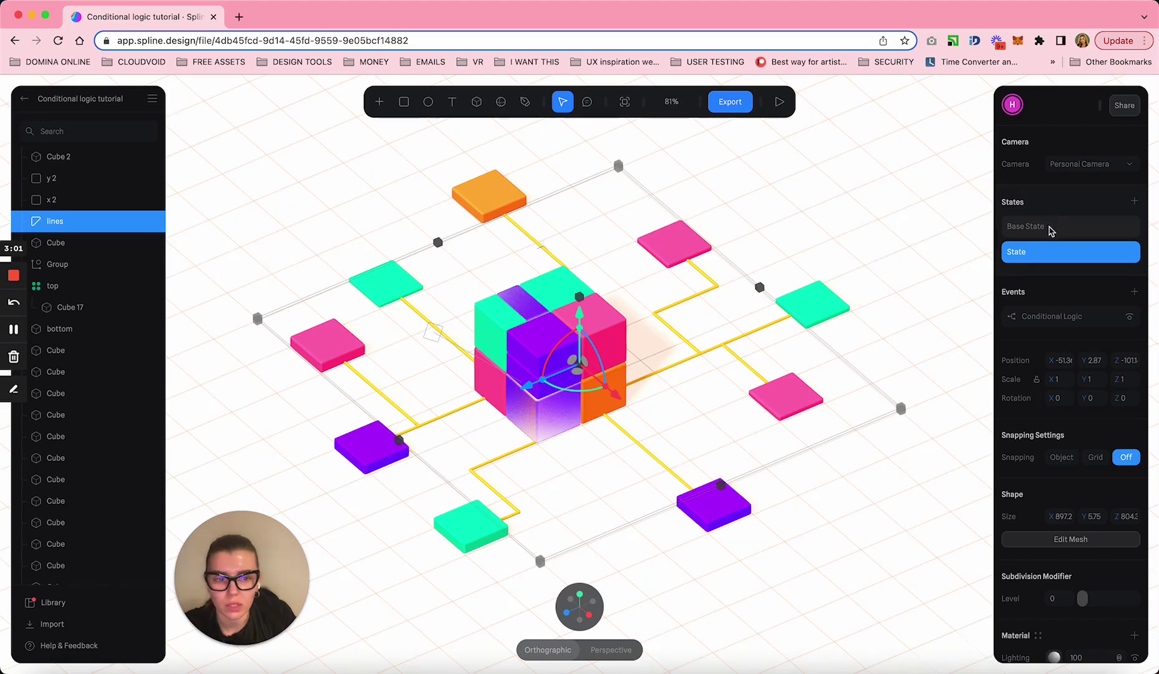
{"action": "left_click", "coordinate": [1051, 231]}
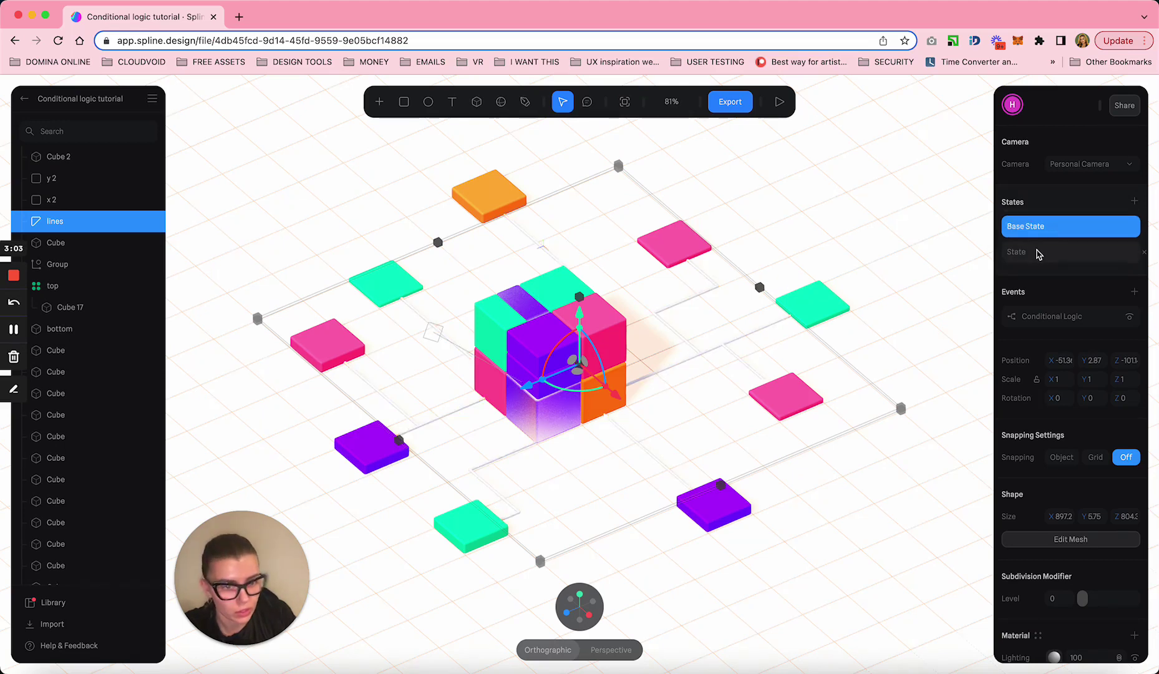
{"action": "left_click", "coordinate": [1037, 253]}
{"action": "left_click", "coordinate": [1042, 229]}
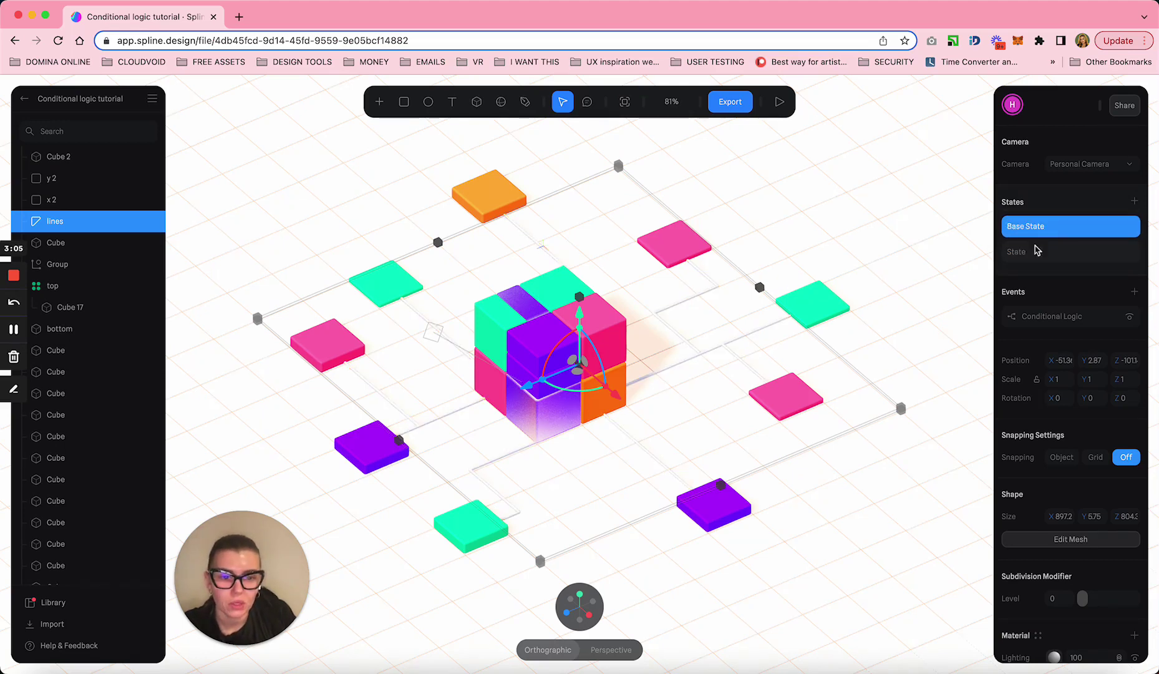
Examine the If condition in the lines object's Conditional Logic event, including its target object, keeping bottom as the target
{"action": "left_click", "coordinate": [1041, 322]}
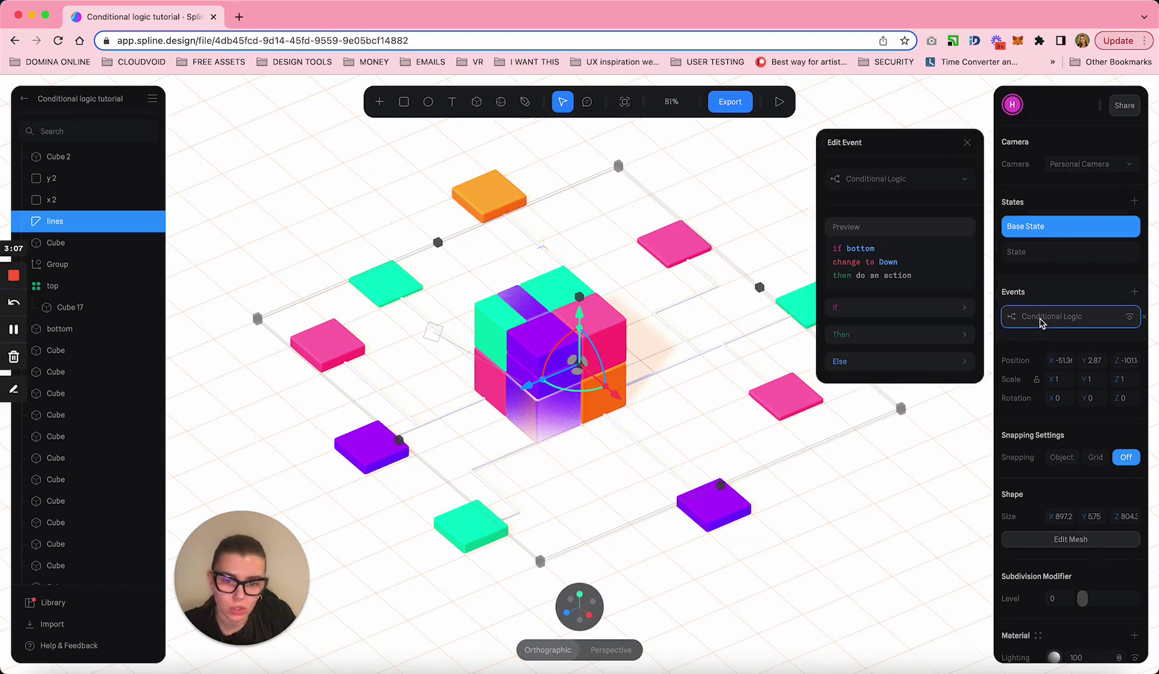
{"action": "left_click", "coordinate": [966, 310]}
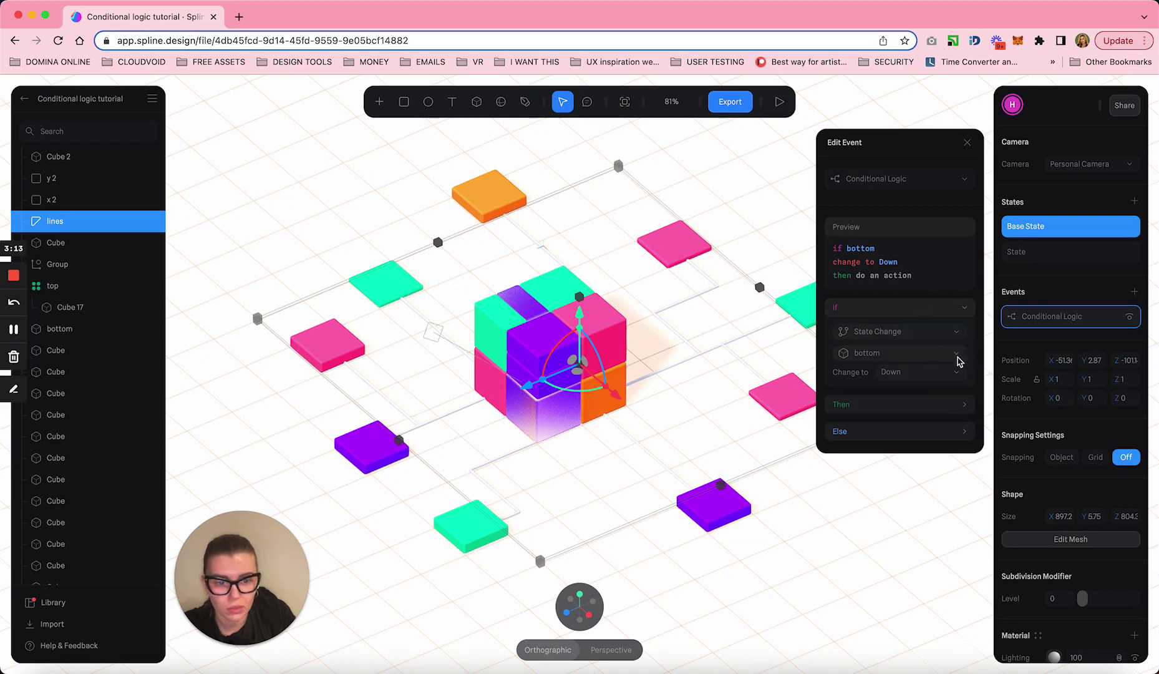
{"action": "left_click", "coordinate": [956, 353]}
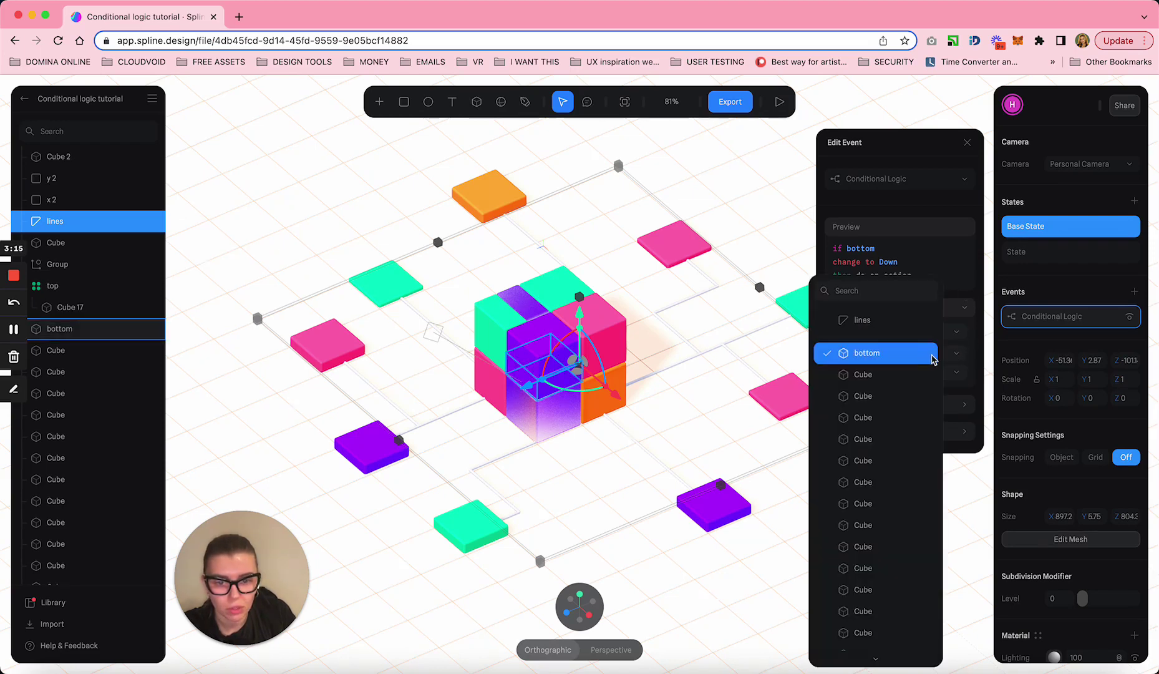
{"action": "left_click", "coordinate": [976, 347]}
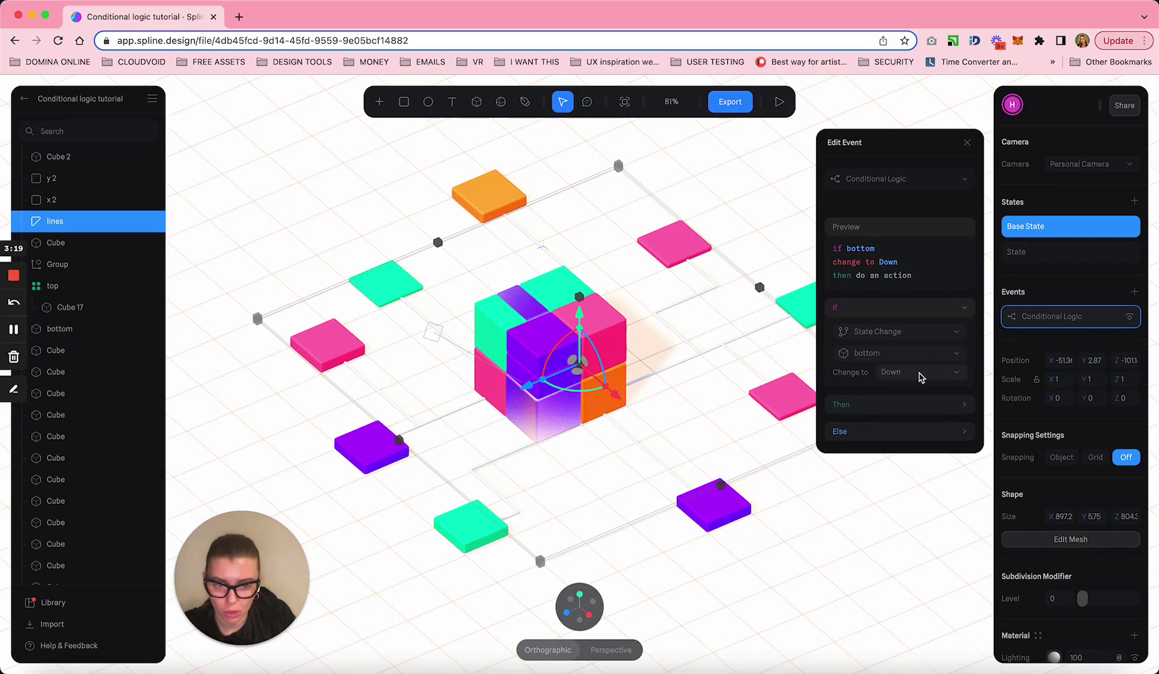
Examine the Then branch's Transition action for the lines object, and switch the lines to their second state
{"action": "left_click", "coordinate": [962, 405]}
{"action": "left_click", "coordinate": [961, 460]}
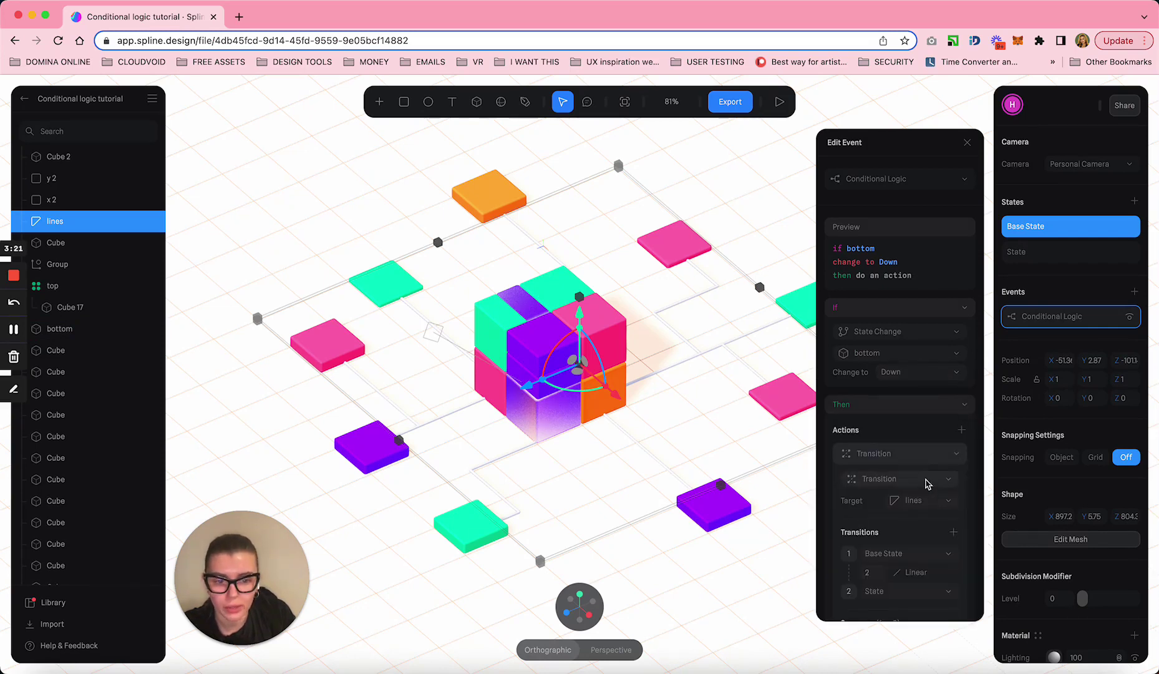
{"action": "scroll", "coordinate": [927, 483], "scroll_direction": "down", "scroll_amount": 3}
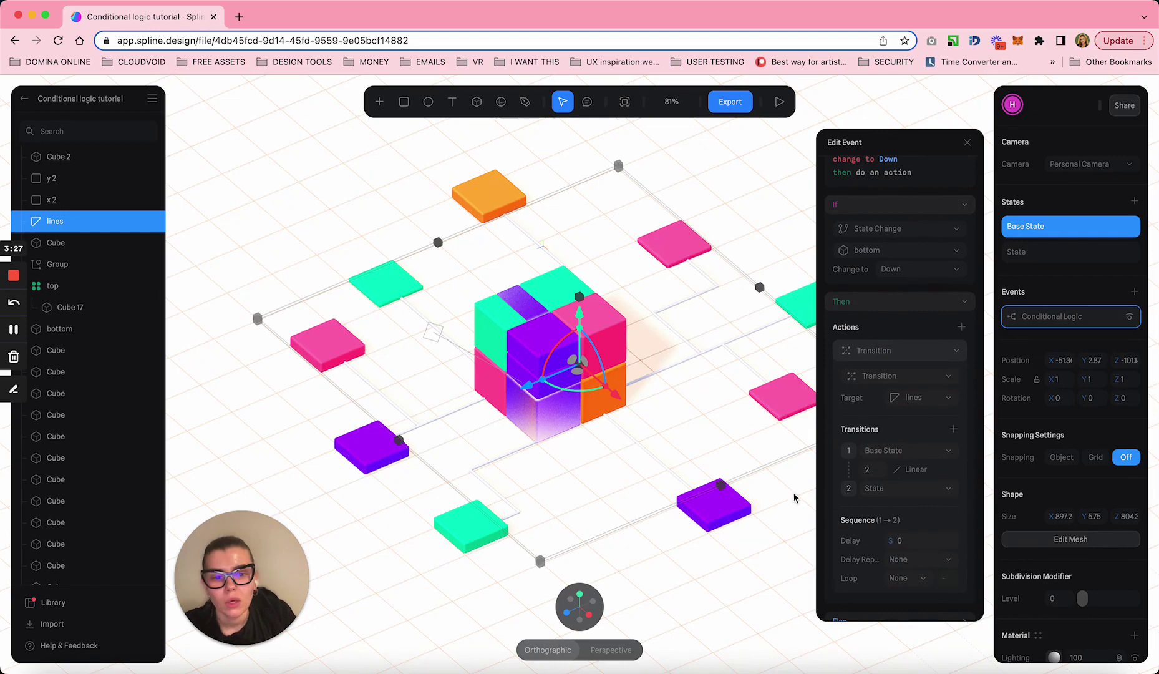
{"action": "left_click", "coordinate": [1052, 252]}
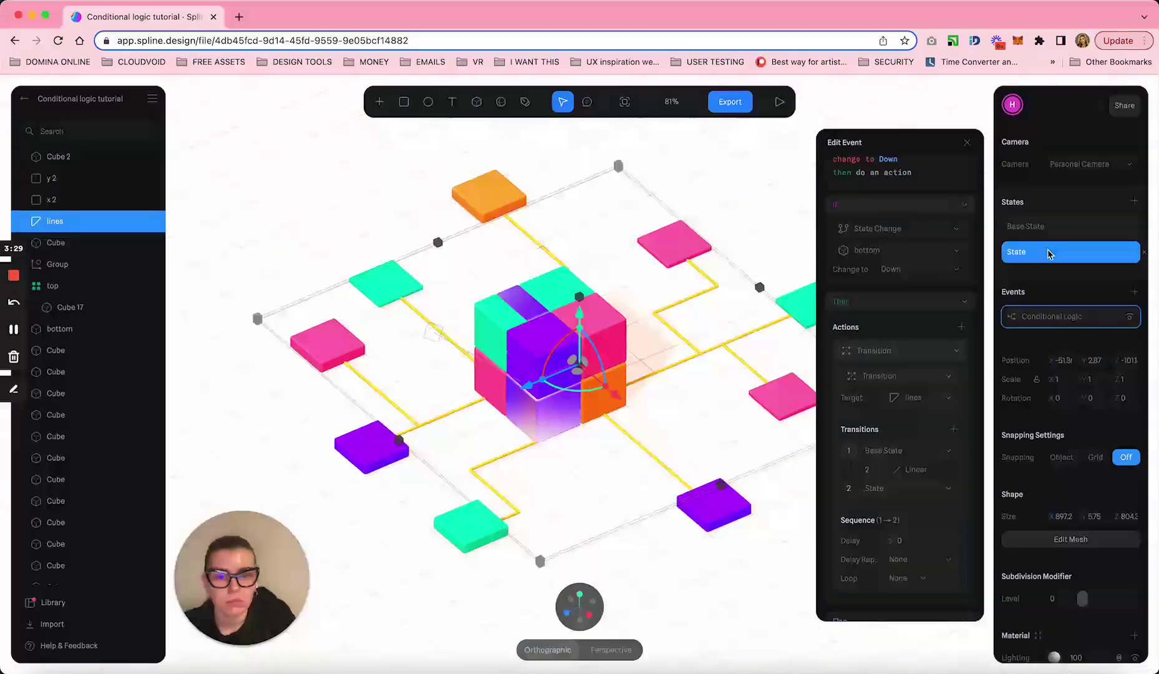
Select the upper pink cube, Cube 2, and view it in its Tall state
{"action": "left_click", "coordinate": [735, 189]}
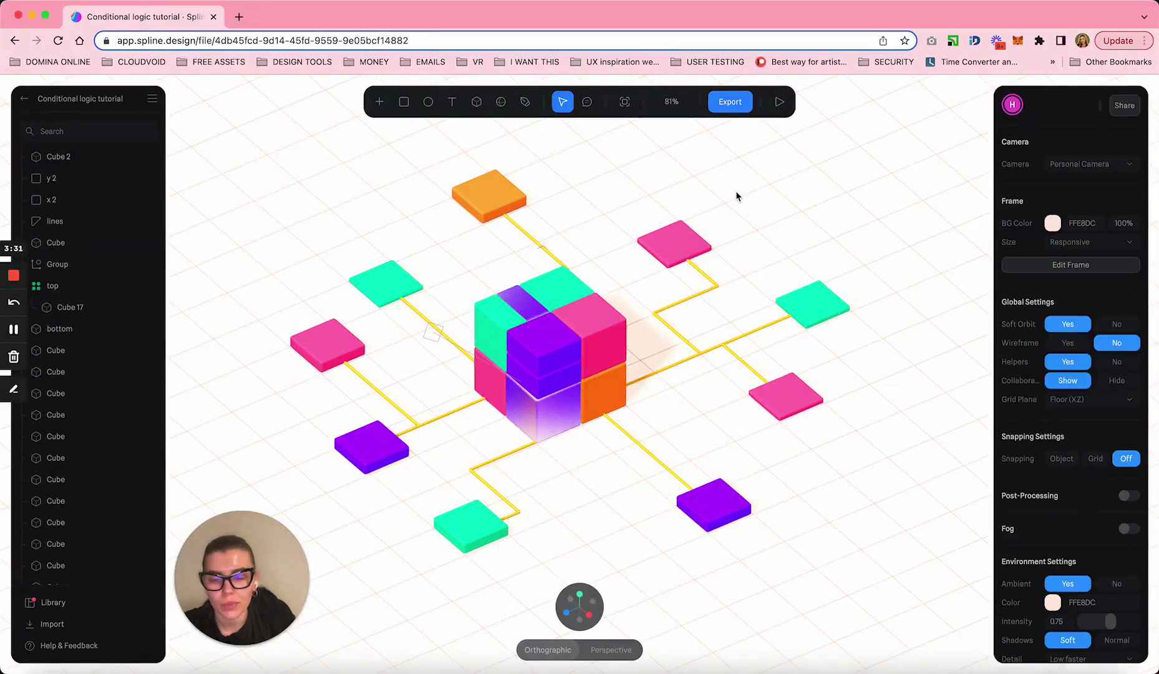
{"action": "left_click", "coordinate": [674, 242]}
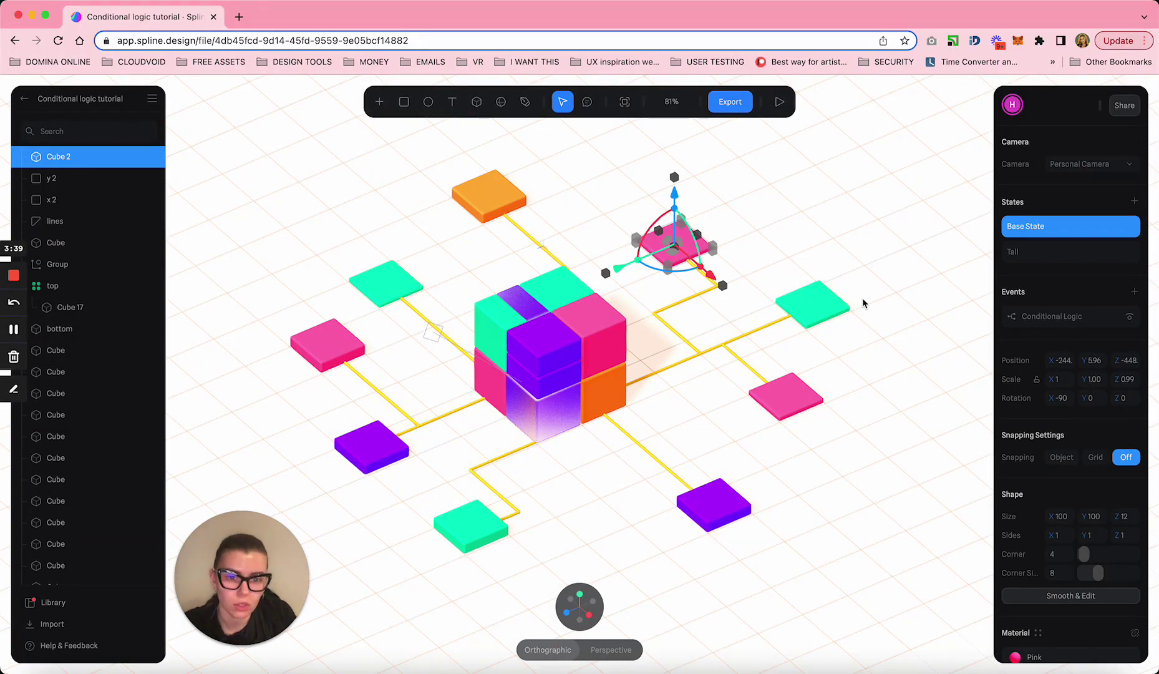
{"action": "left_click", "coordinate": [1037, 253]}
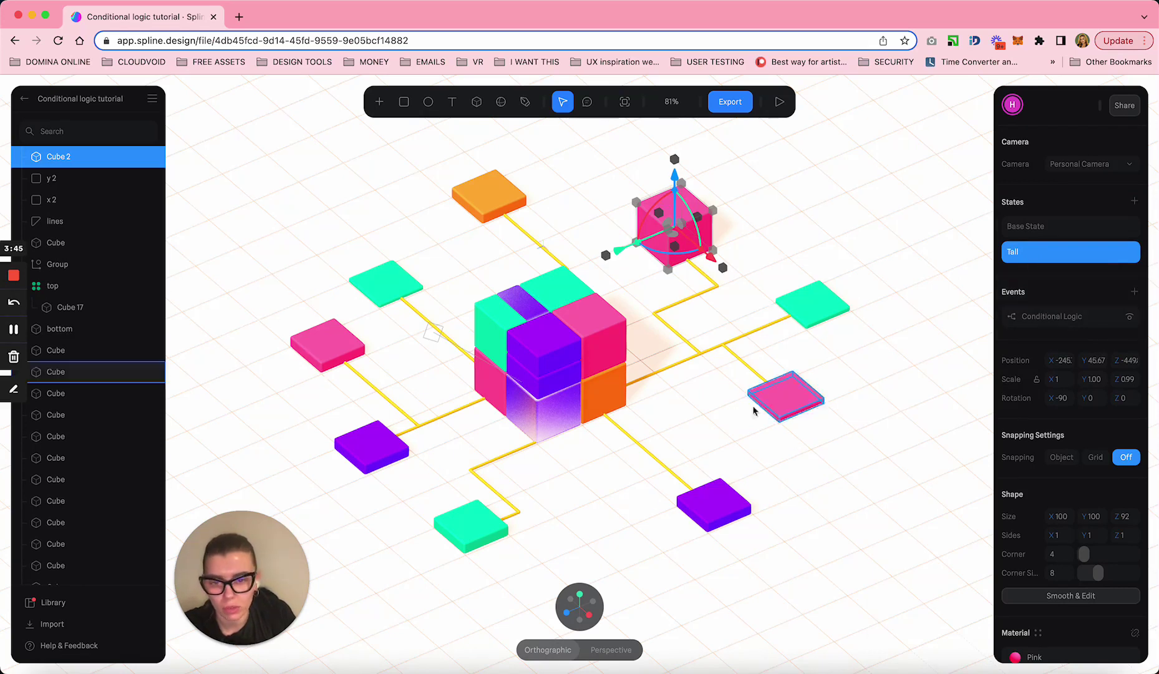
Examine the If condition and the Then branch's Transition action in Cube 2's Conditional Logic event
{"action": "left_click", "coordinate": [1051, 321]}
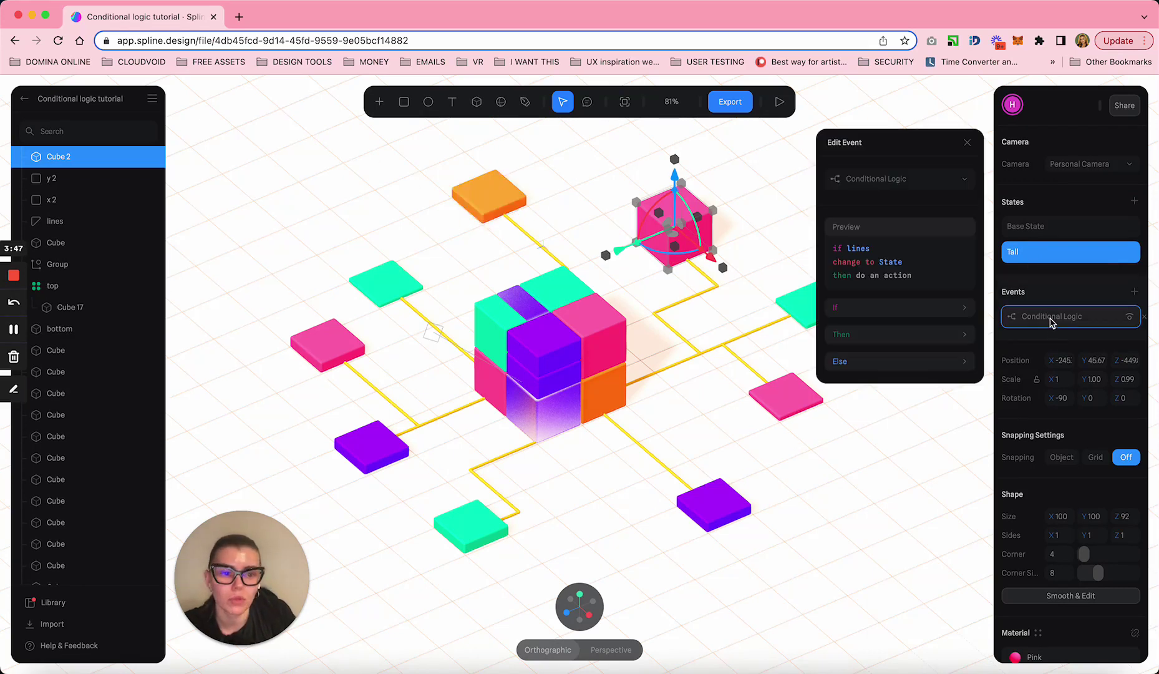
{"action": "left_click", "coordinate": [967, 309]}
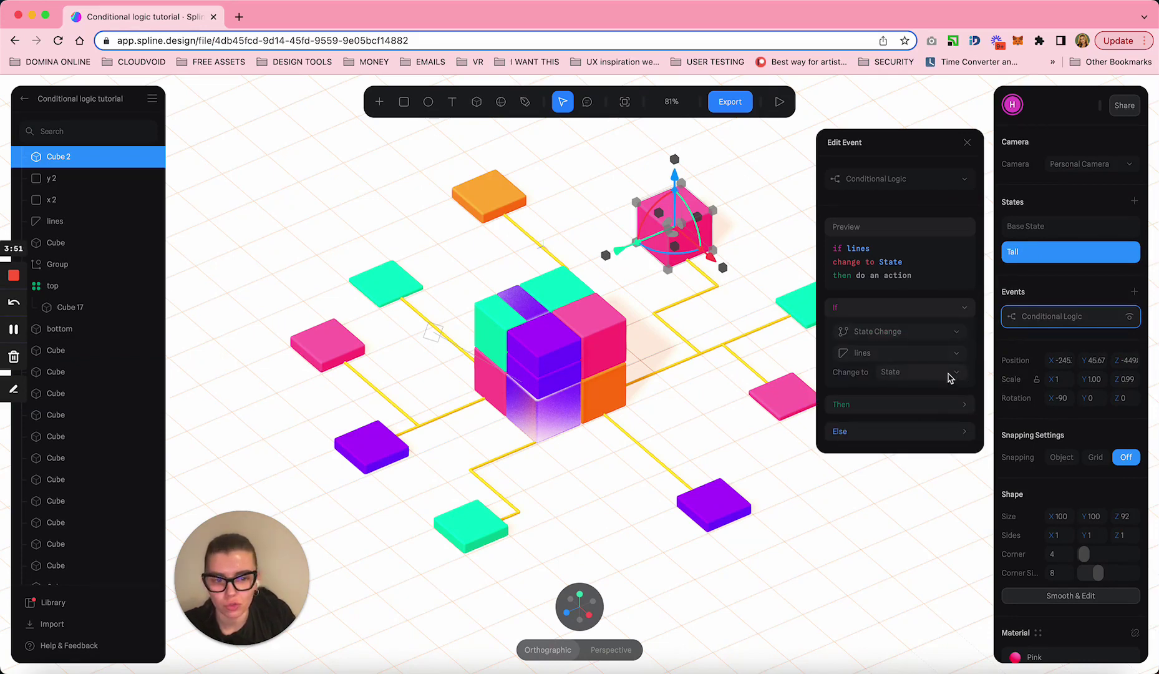
{"action": "left_click", "coordinate": [962, 407]}
{"action": "left_click", "coordinate": [958, 459]}
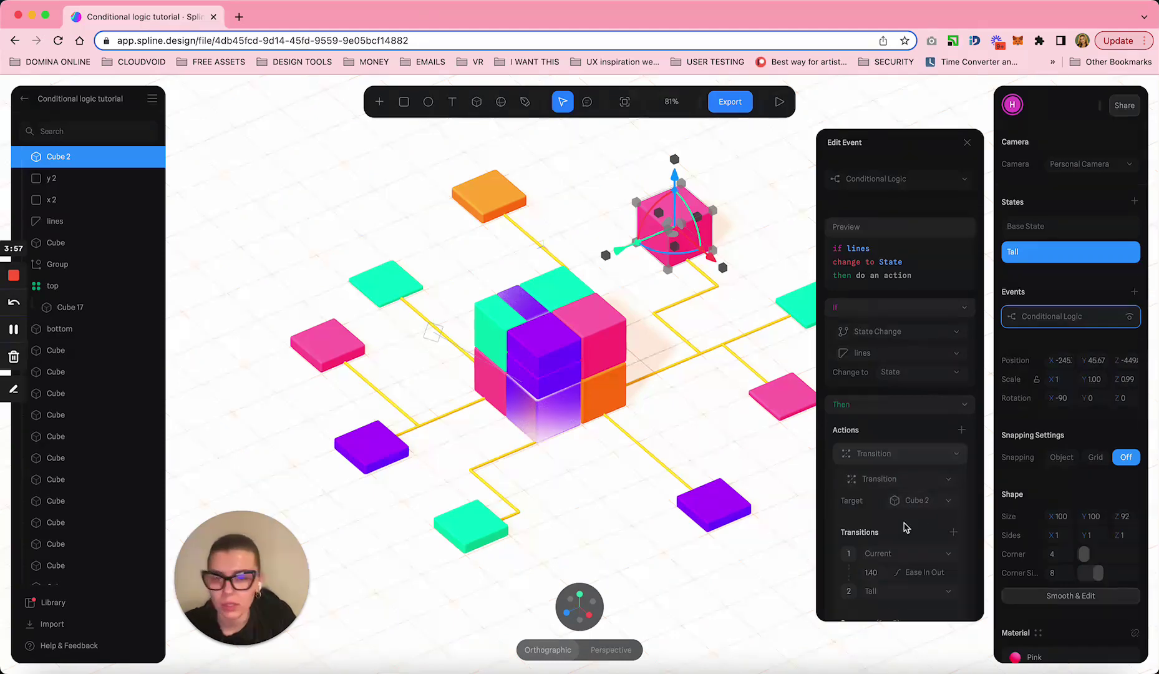
{"action": "scroll", "coordinate": [871, 452], "scroll_direction": "down", "scroll_amount": 2}
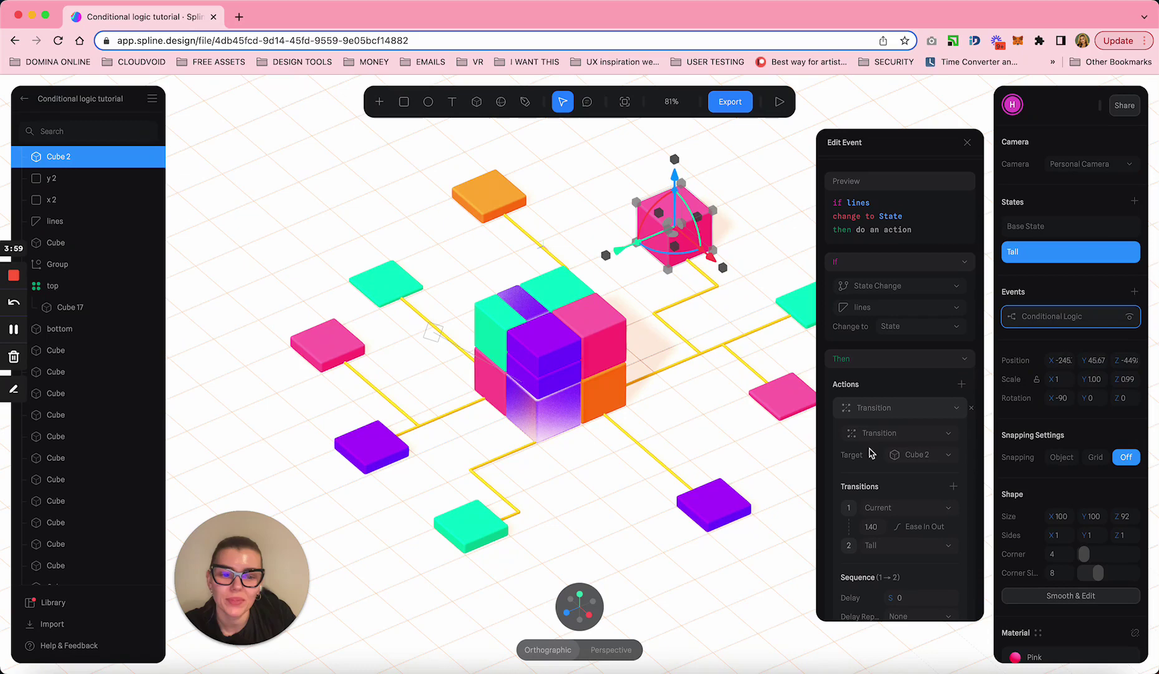
{"action": "scroll", "coordinate": [938, 478], "scroll_direction": "down", "scroll_amount": 1}
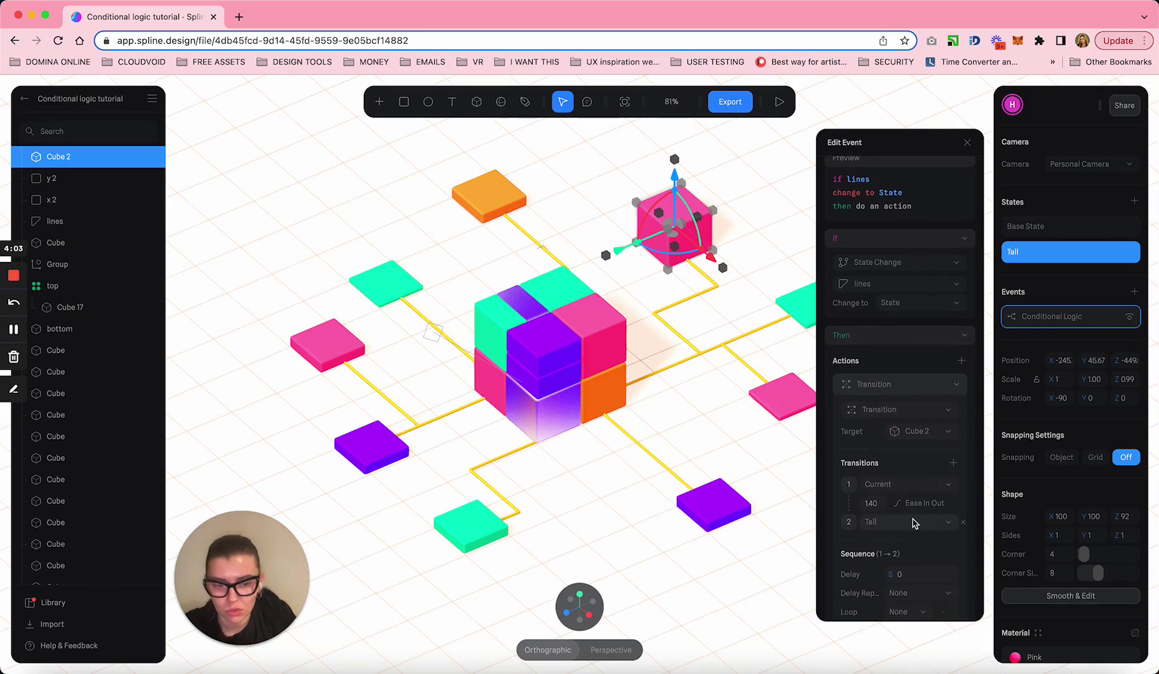
Examine the Else branch's Transition action for Cube 2, keeping Cube 2 as its target, and review the event's If and Then settings again
{"action": "scroll", "coordinate": [912, 522], "scroll_direction": "down", "scroll_amount": 3}
{"action": "scroll", "coordinate": [934, 550], "scroll_direction": "down", "scroll_amount": 2}
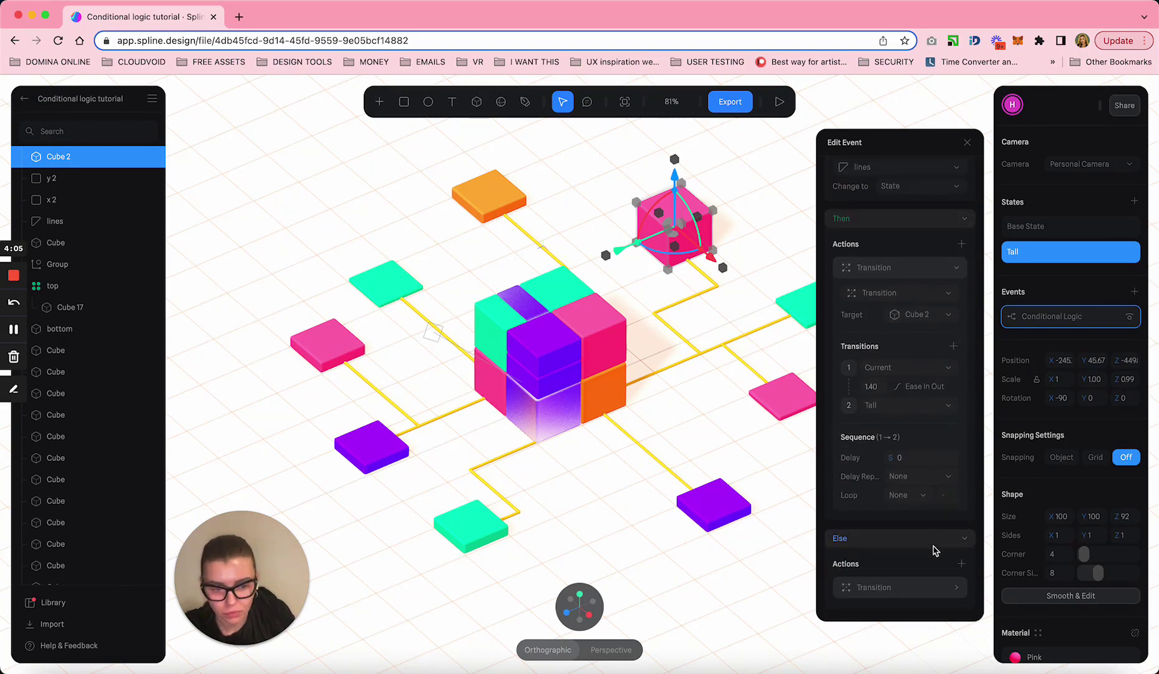
{"action": "left_click", "coordinate": [959, 591]}
{"action": "scroll", "coordinate": [937, 514], "scroll_direction": "down", "scroll_amount": 5}
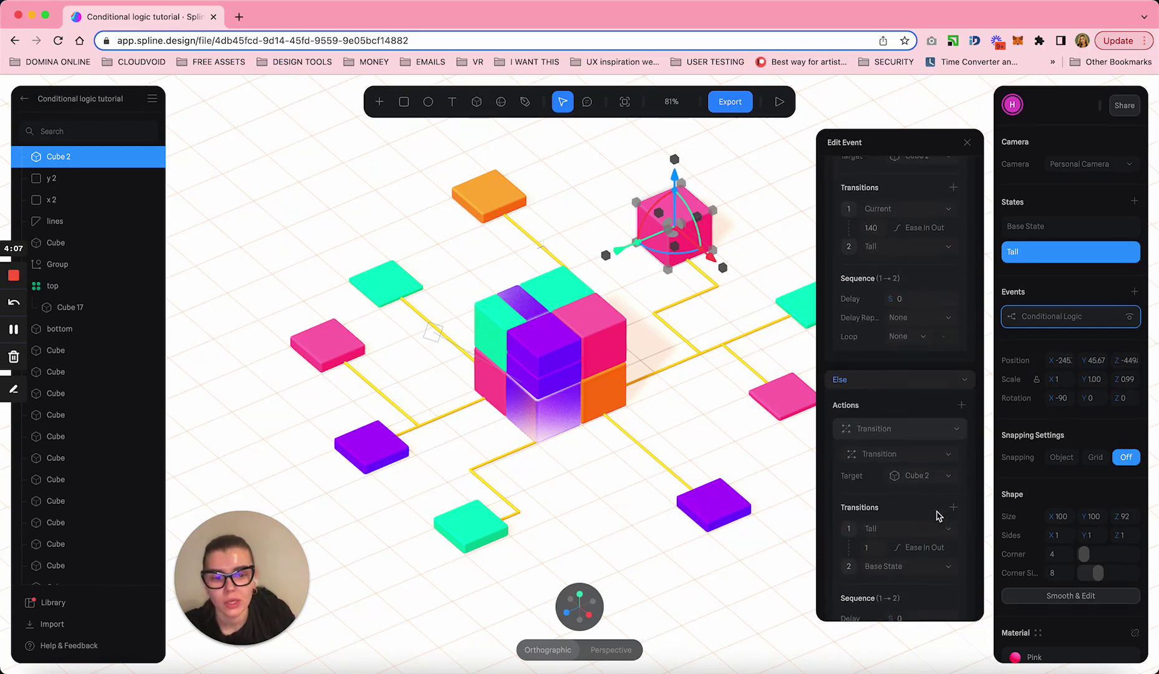
{"action": "scroll", "coordinate": [939, 515], "scroll_direction": "down", "scroll_amount": 2}
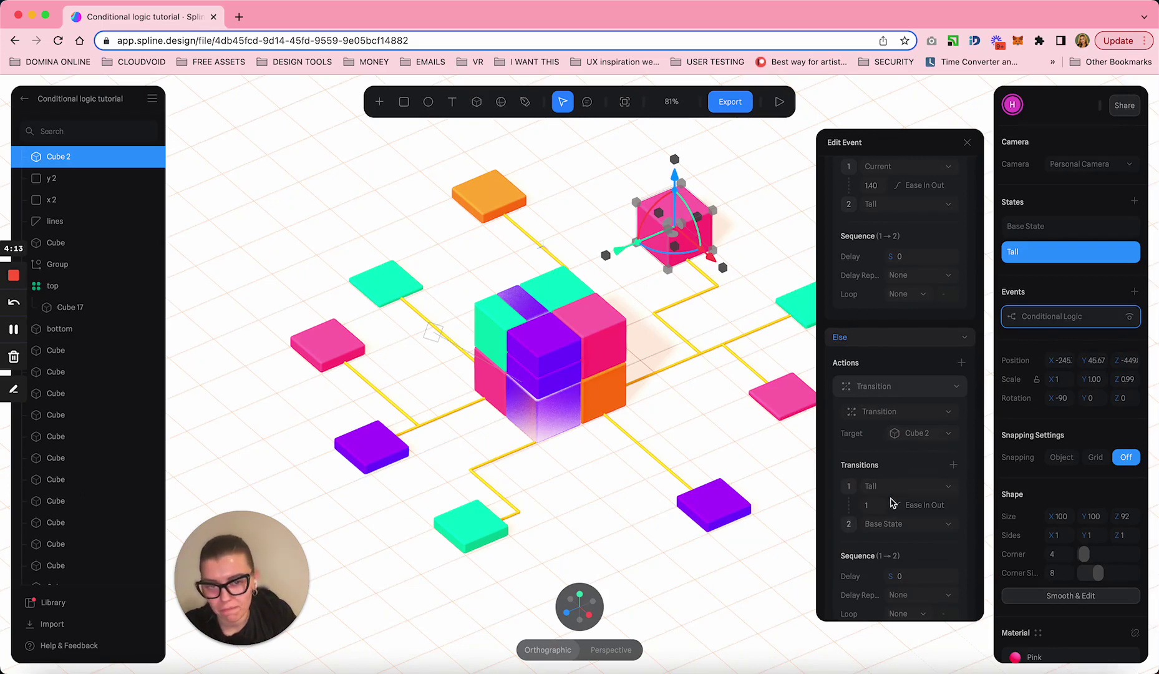
{"action": "left_click", "coordinate": [941, 440]}
{"action": "left_click", "coordinate": [919, 437]}
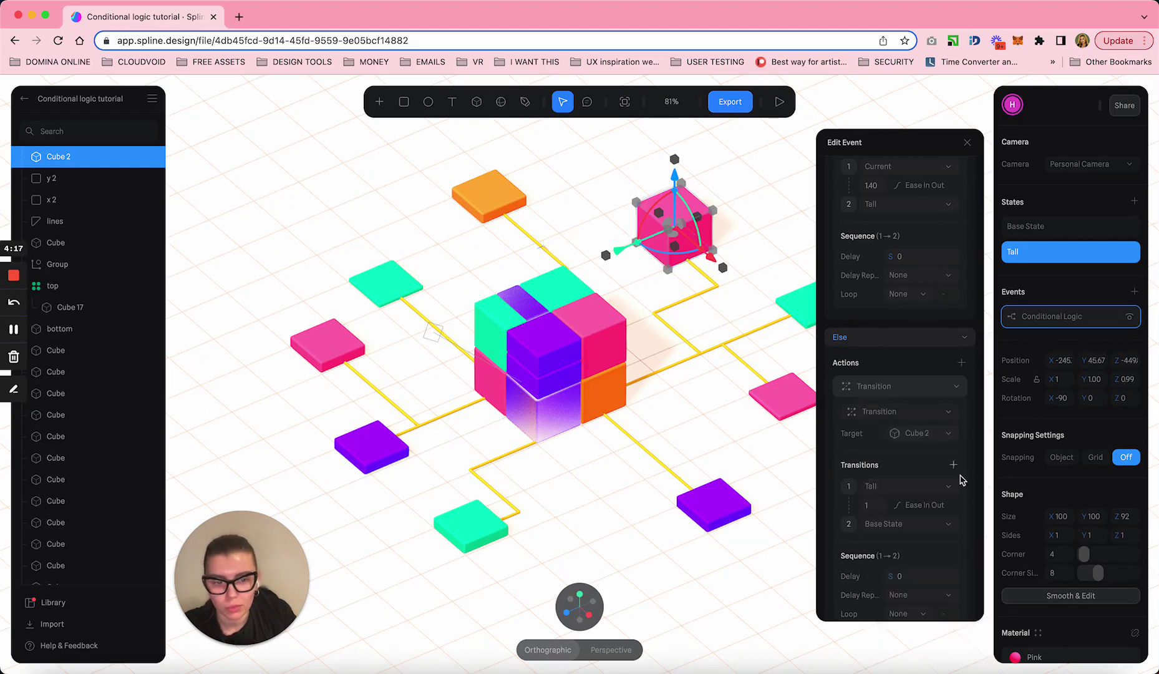
{"action": "scroll", "coordinate": [967, 485], "scroll_direction": "down", "scroll_amount": 1}
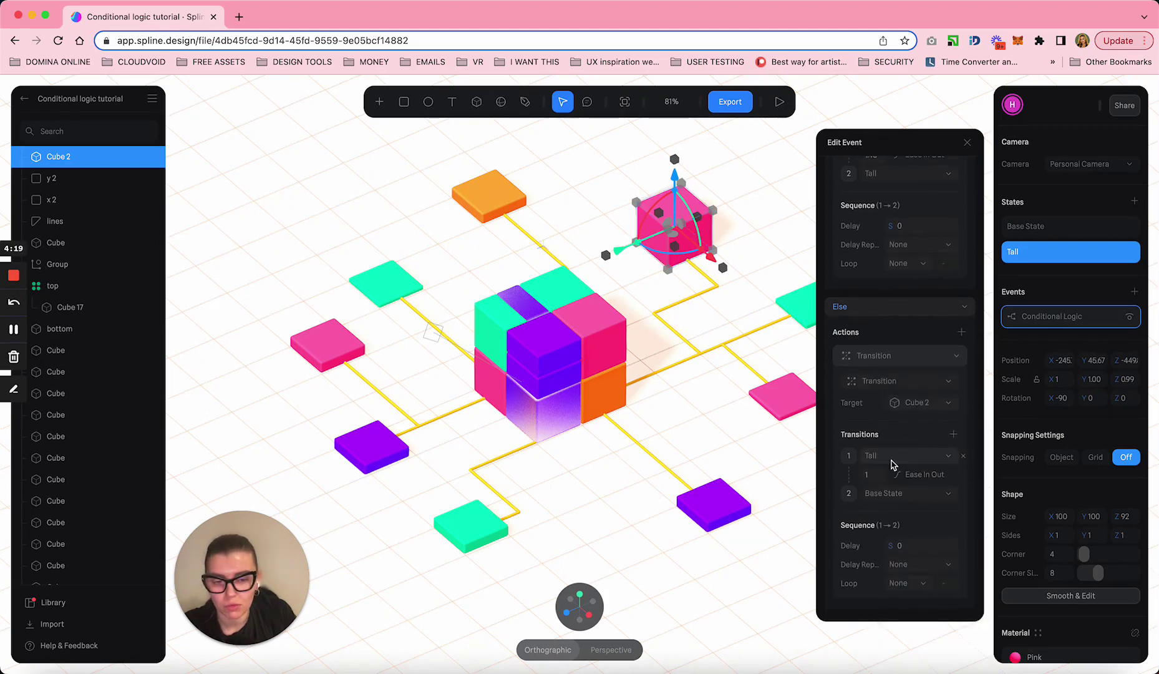
{"action": "scroll", "coordinate": [912, 330], "scroll_direction": "up", "scroll_amount": 8}
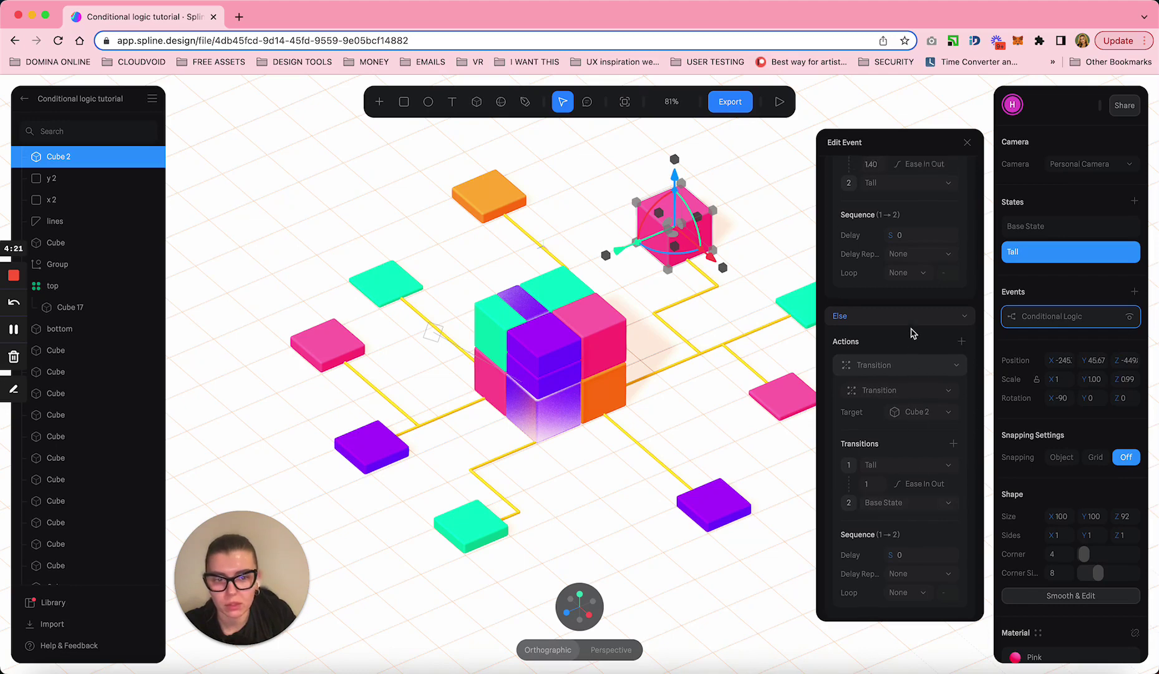
{"action": "scroll", "coordinate": [912, 331], "scroll_direction": "up", "scroll_amount": 2}
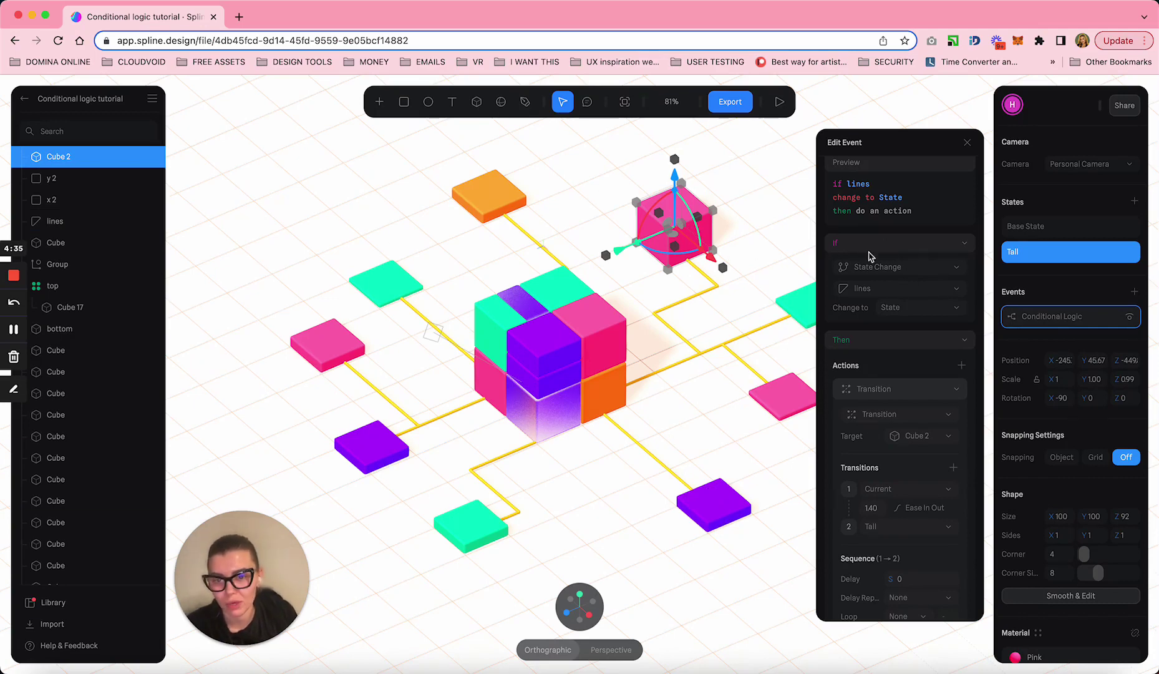
Close Cube 2's event settings and return the cube to its Base State
{"action": "left_click", "coordinate": [968, 144]}
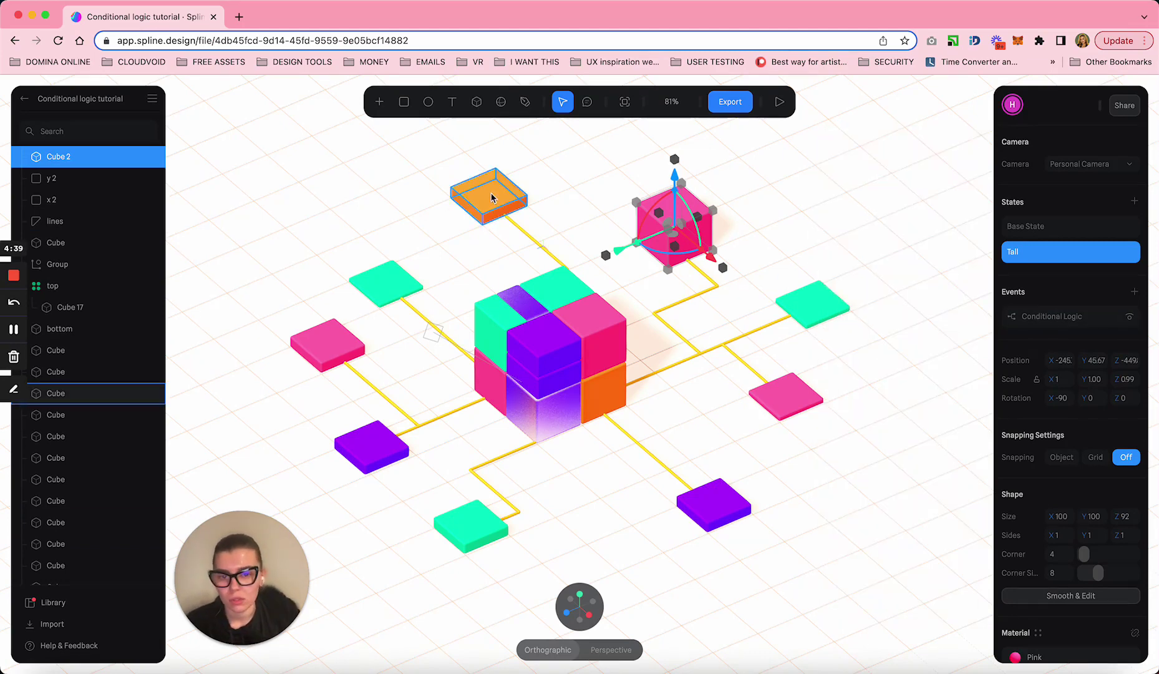
{"action": "left_click", "coordinate": [1048, 228]}
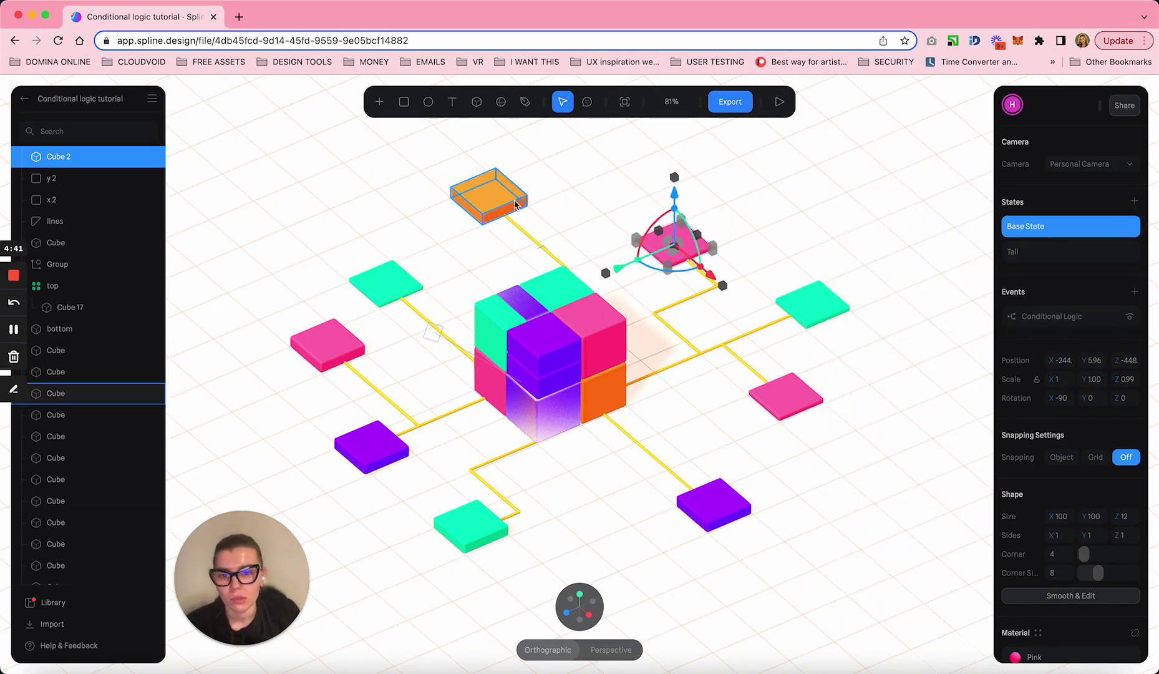
Select the orange cube and compare its Base State with its short state, ending on Base State
{"action": "left_click", "coordinate": [511, 202]}
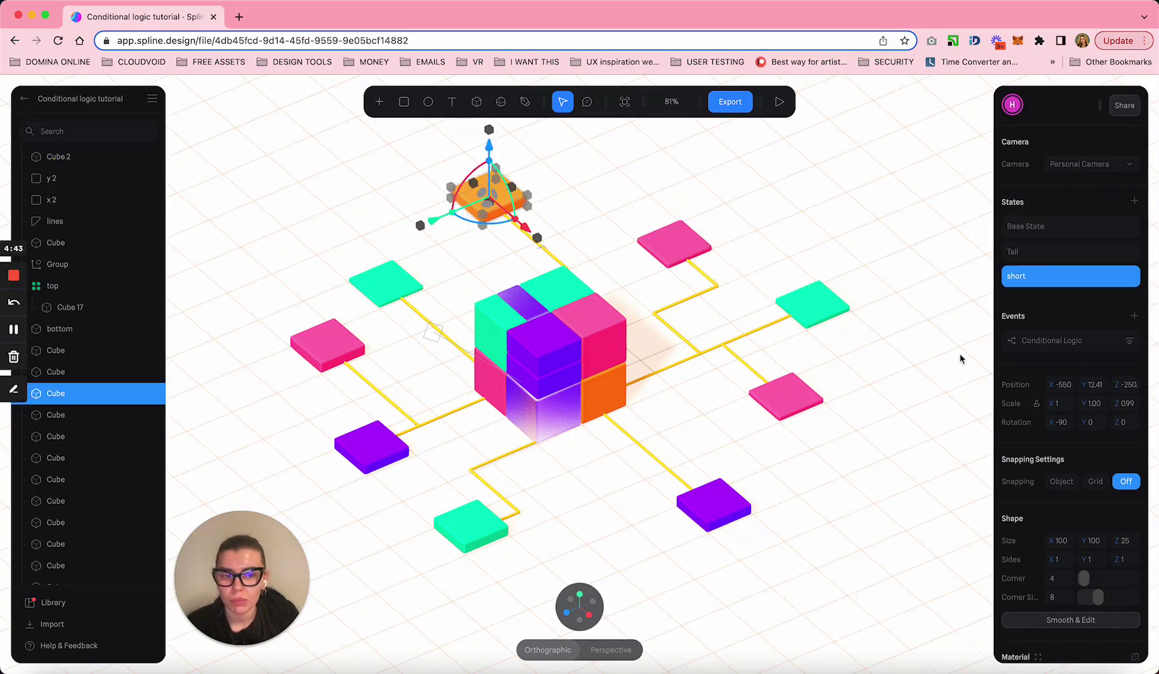
{"action": "left_click", "coordinate": [1069, 228]}
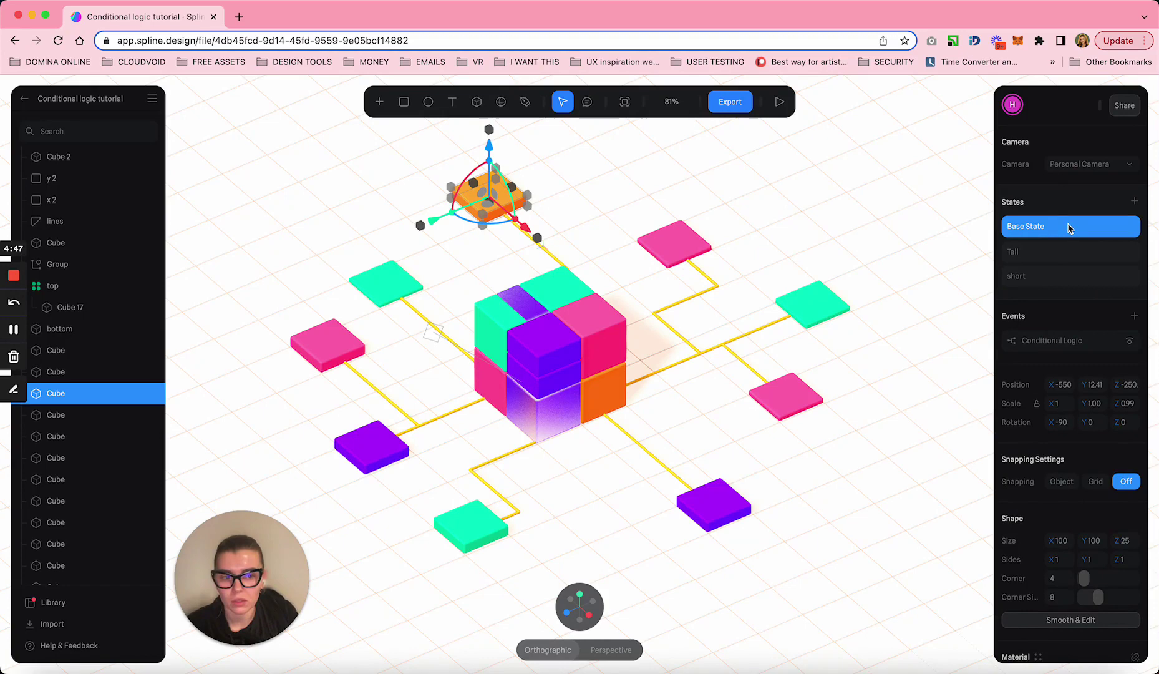
{"action": "left_click", "coordinate": [1042, 282]}
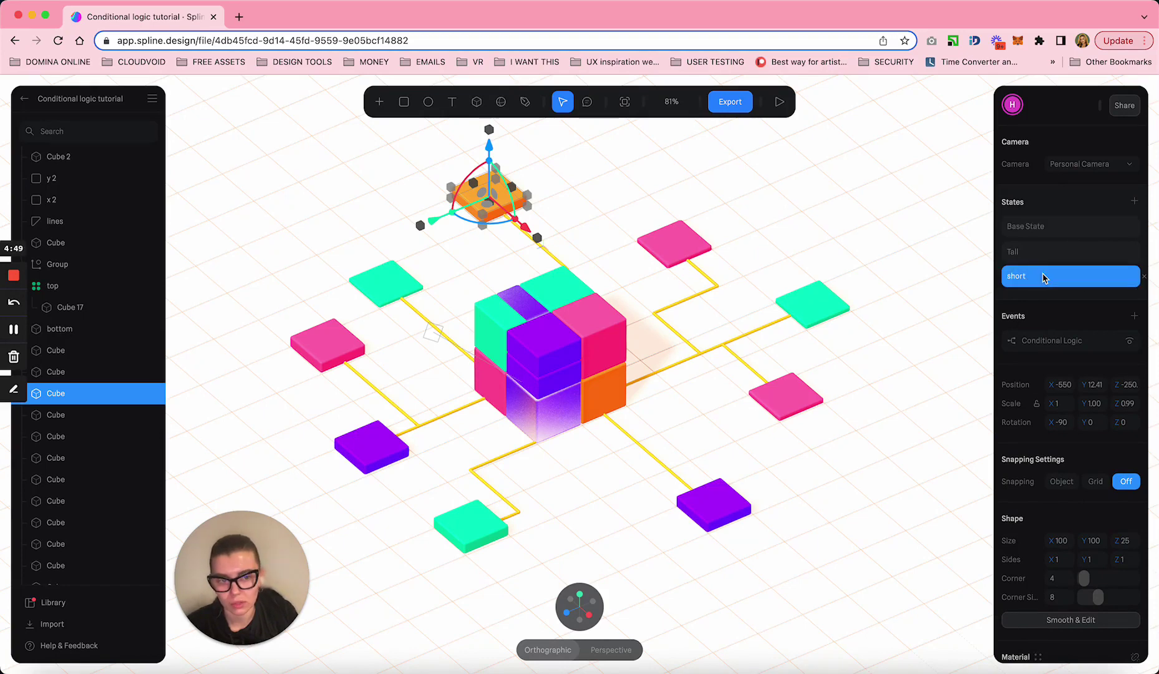
{"action": "left_click", "coordinate": [1059, 228]}
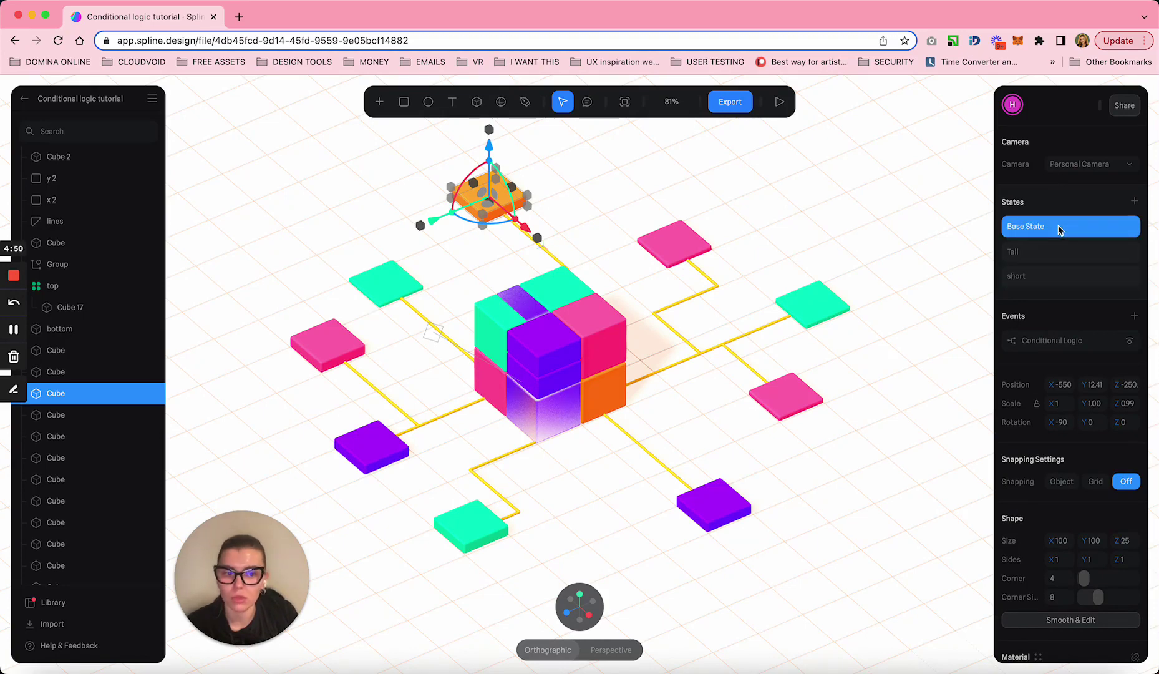
Examine the Then branch's Transition action in the orange cube's Conditional Logic event
{"action": "left_click", "coordinate": [1052, 345]}
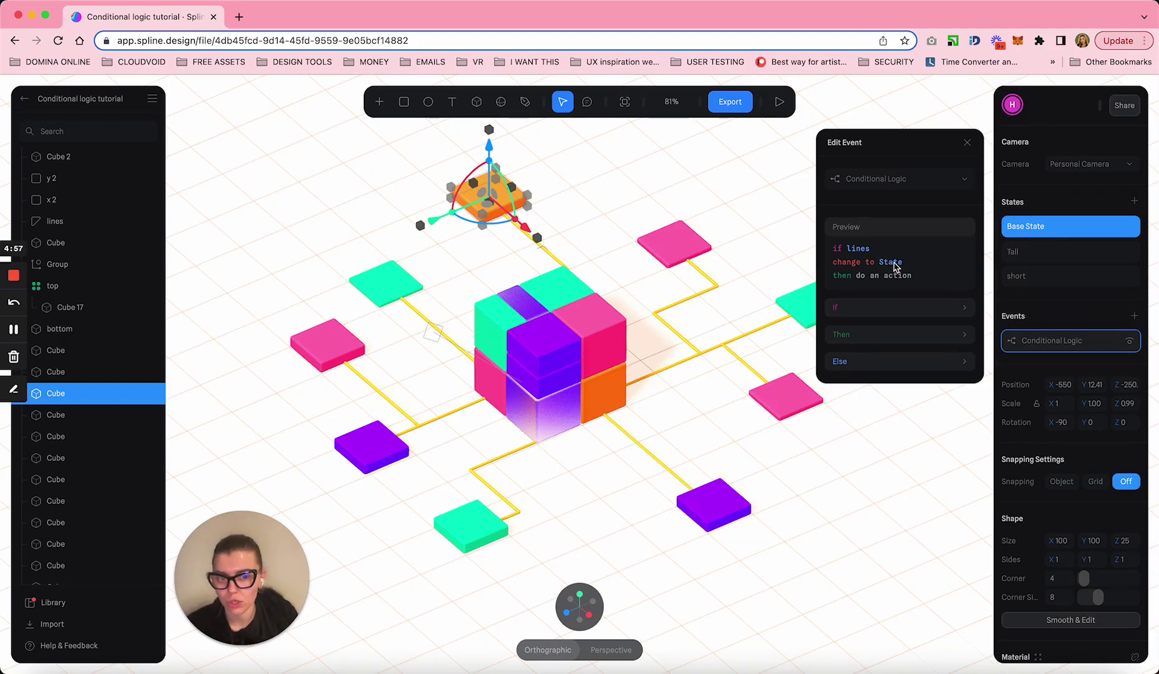
{"action": "left_click", "coordinate": [965, 336]}
{"action": "left_click", "coordinate": [956, 386]}
{"action": "scroll", "coordinate": [939, 423], "scroll_direction": "down", "scroll_amount": 2}
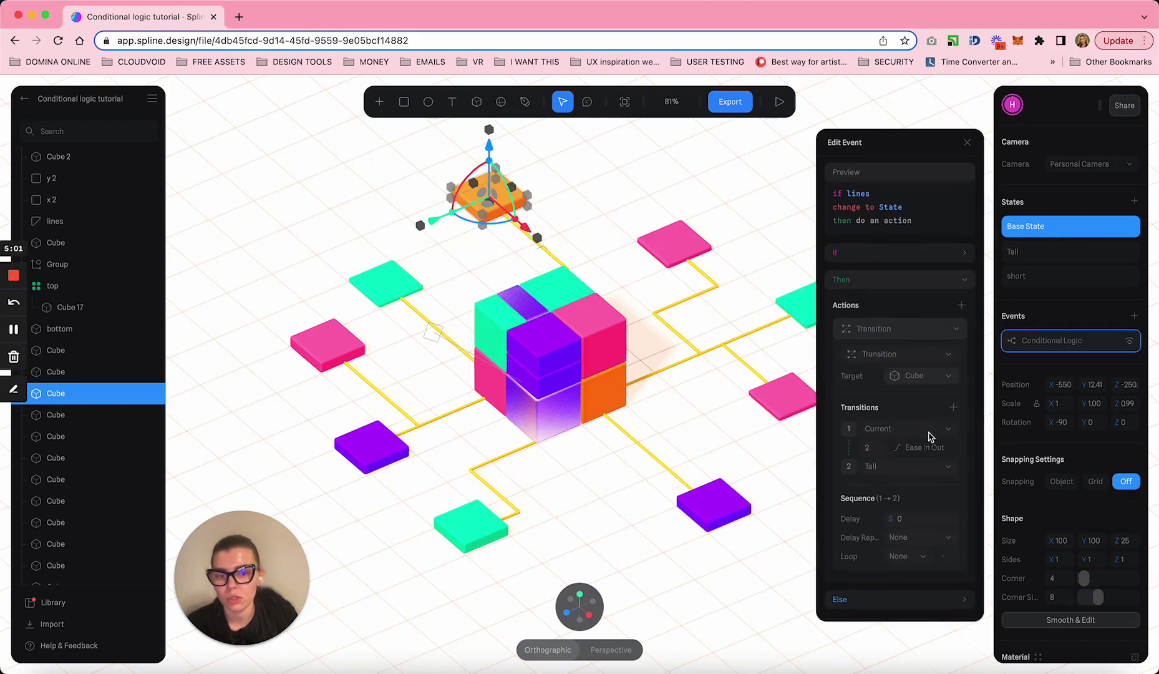
Examine the Else branch's Transition action for the orange cube, keeping the cube as its target, and clear the selection
{"action": "left_click", "coordinate": [964, 603]}
{"action": "scroll", "coordinate": [926, 568], "scroll_direction": "down", "scroll_amount": 2}
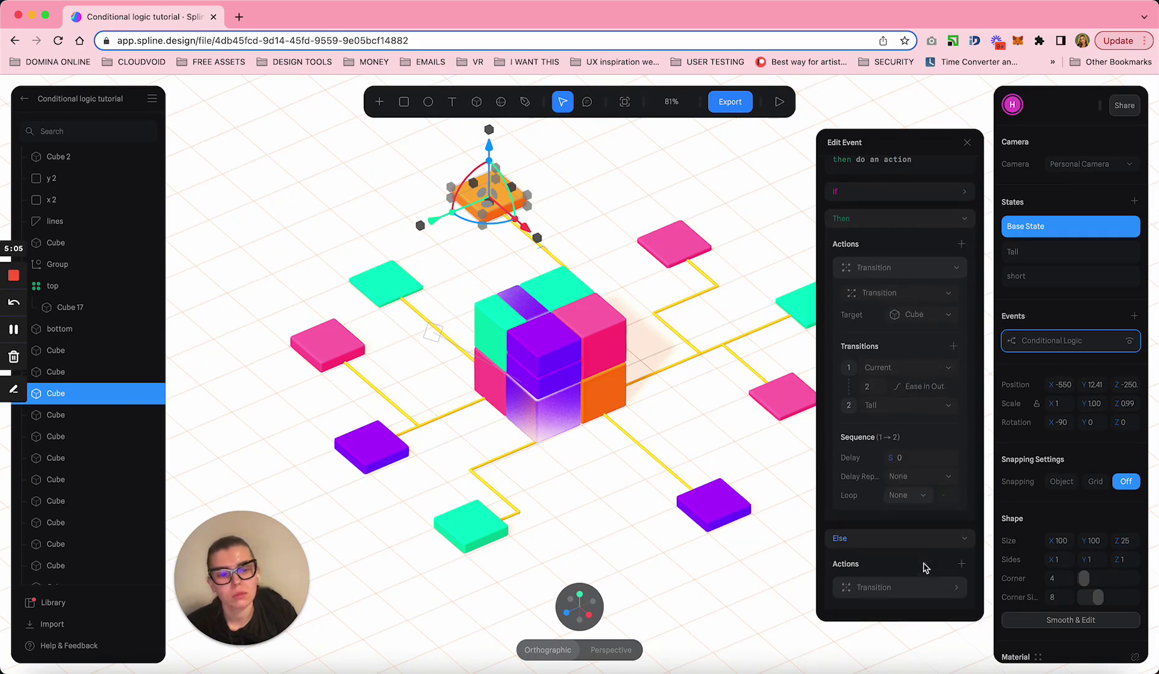
{"action": "left_click", "coordinate": [959, 593]}
{"action": "scroll", "coordinate": [958, 593], "scroll_direction": "down", "scroll_amount": 5}
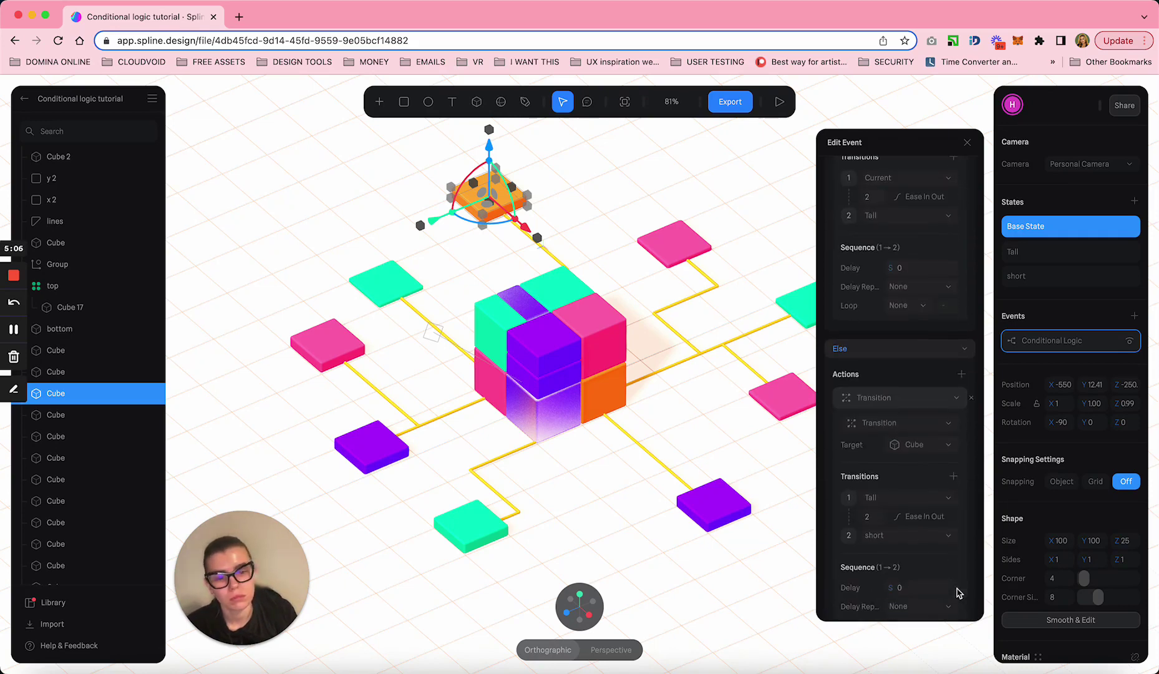
{"action": "left_click", "coordinate": [945, 448]}
{"action": "left_click", "coordinate": [946, 446]}
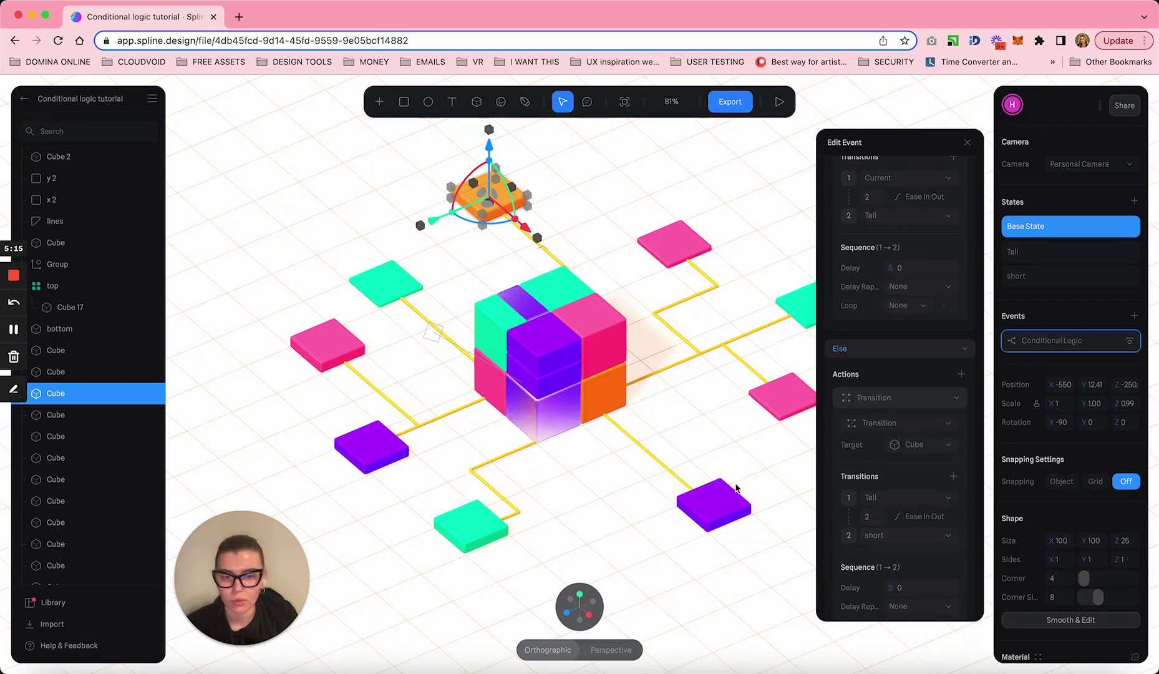
{"action": "left_click", "coordinate": [722, 440]}
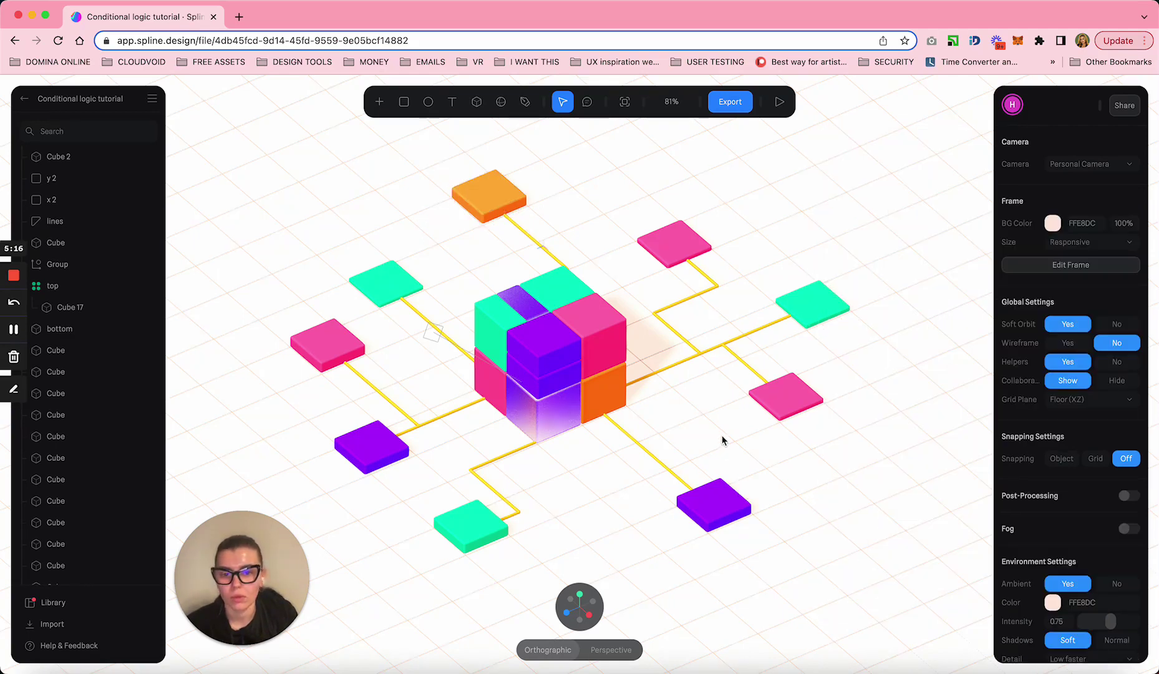
Compare the states and events of the bottom and top pieces of the central cube, ending with the bottom piece selected
{"action": "left_click", "coordinate": [542, 389]}
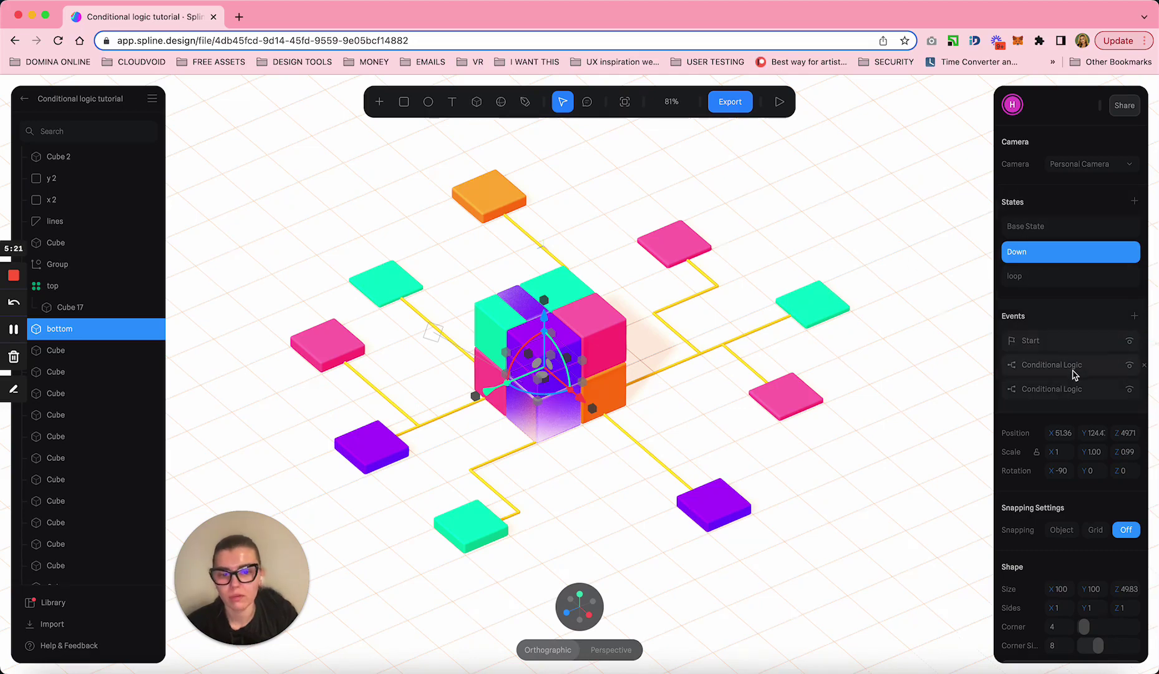
{"action": "left_click", "coordinate": [541, 341]}
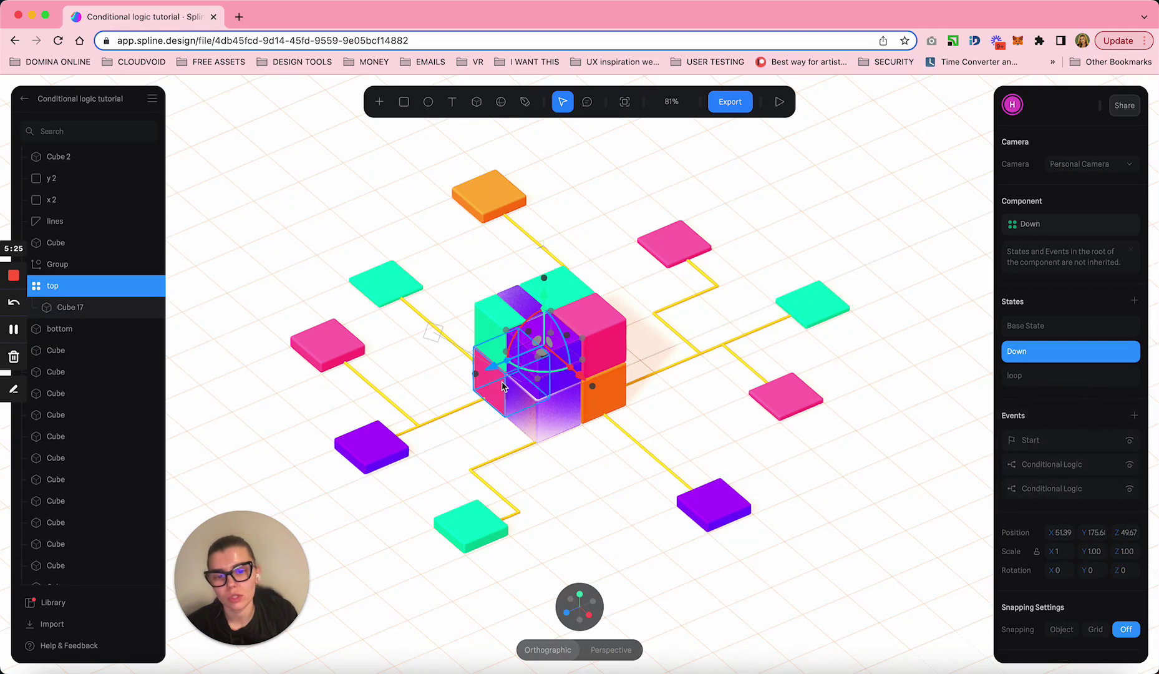
{"action": "left_click", "coordinate": [554, 389]}
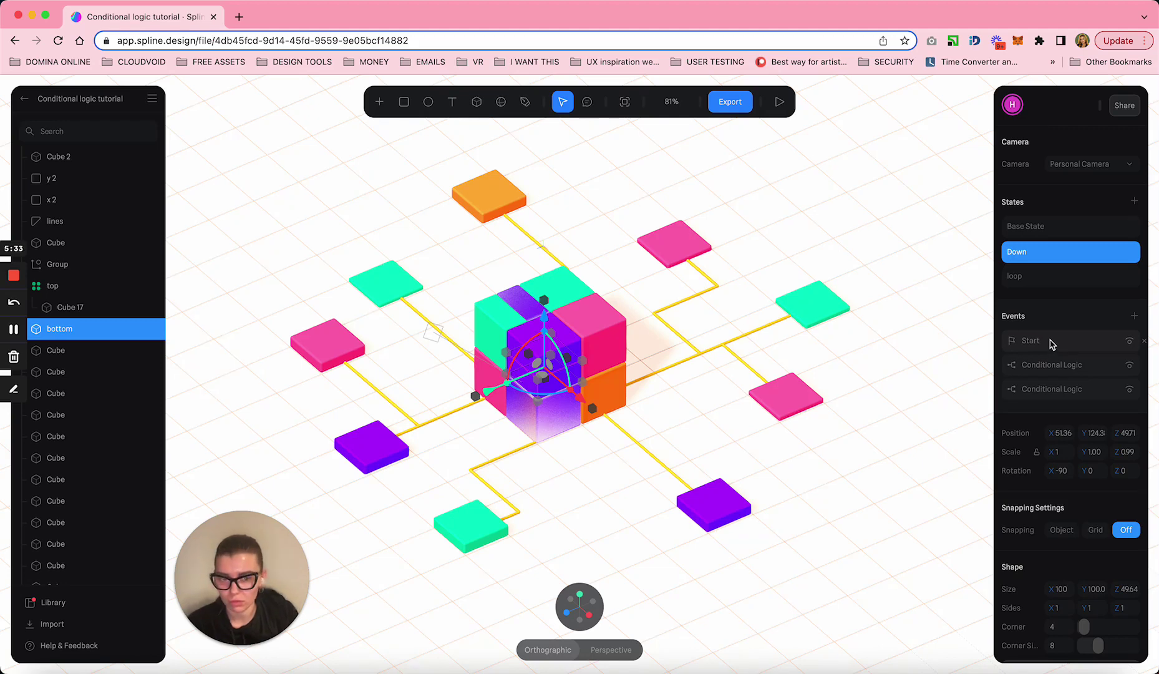
Examine the If condition in the bottom piece's first Conditional Logic event, keeping the orange cube as the object whose state change is checked
{"action": "left_click", "coordinate": [1049, 367]}
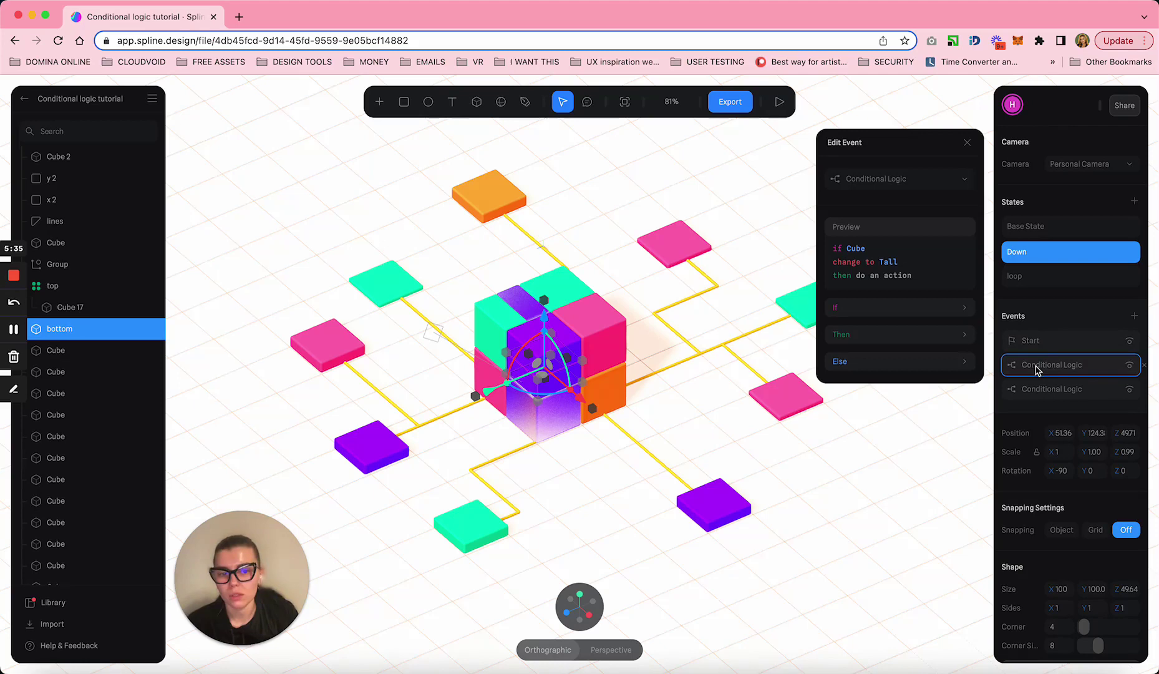
{"action": "left_click", "coordinate": [968, 312]}
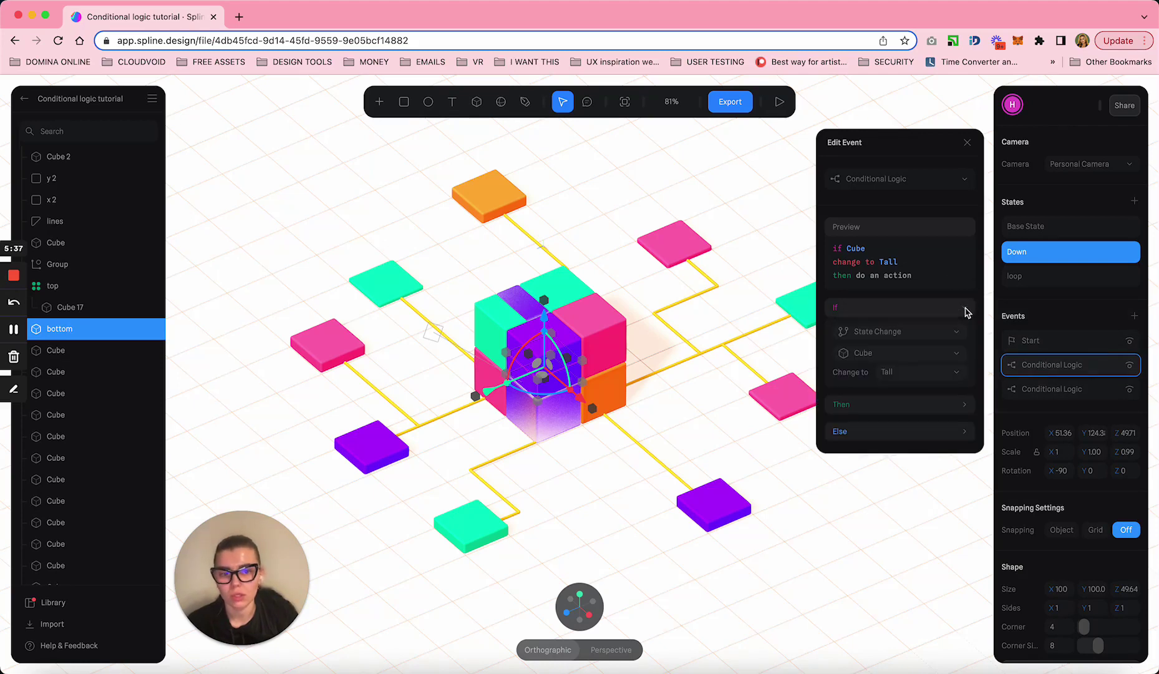
{"action": "left_click", "coordinate": [958, 354]}
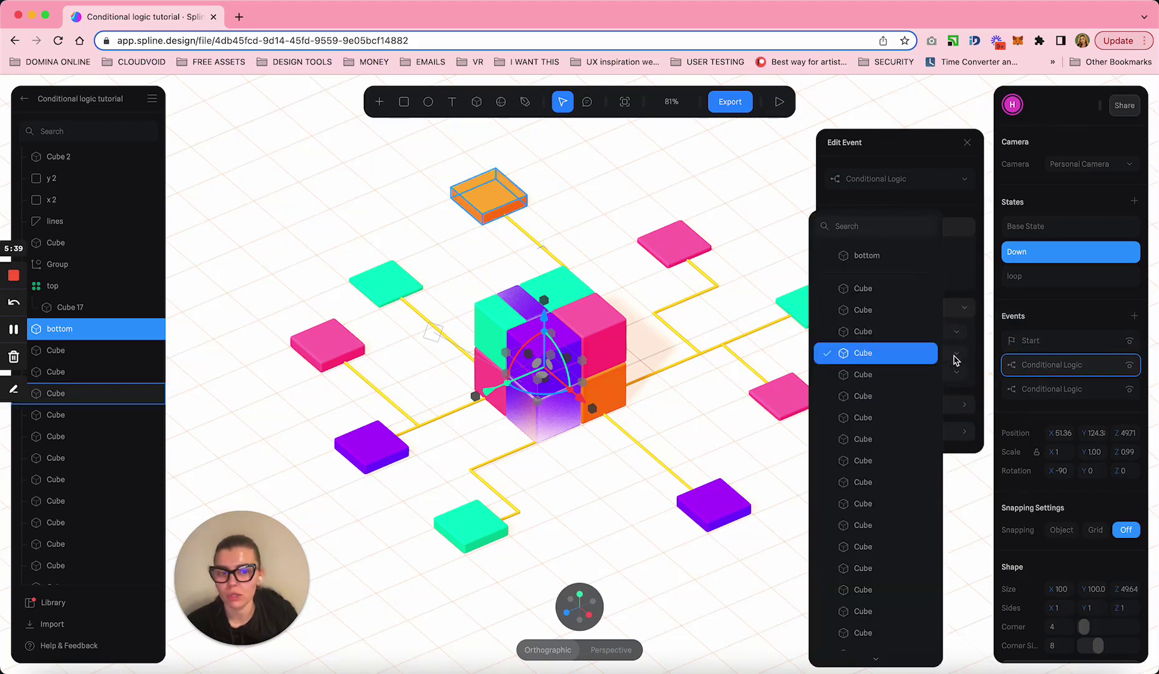
{"action": "left_click", "coordinate": [958, 358]}
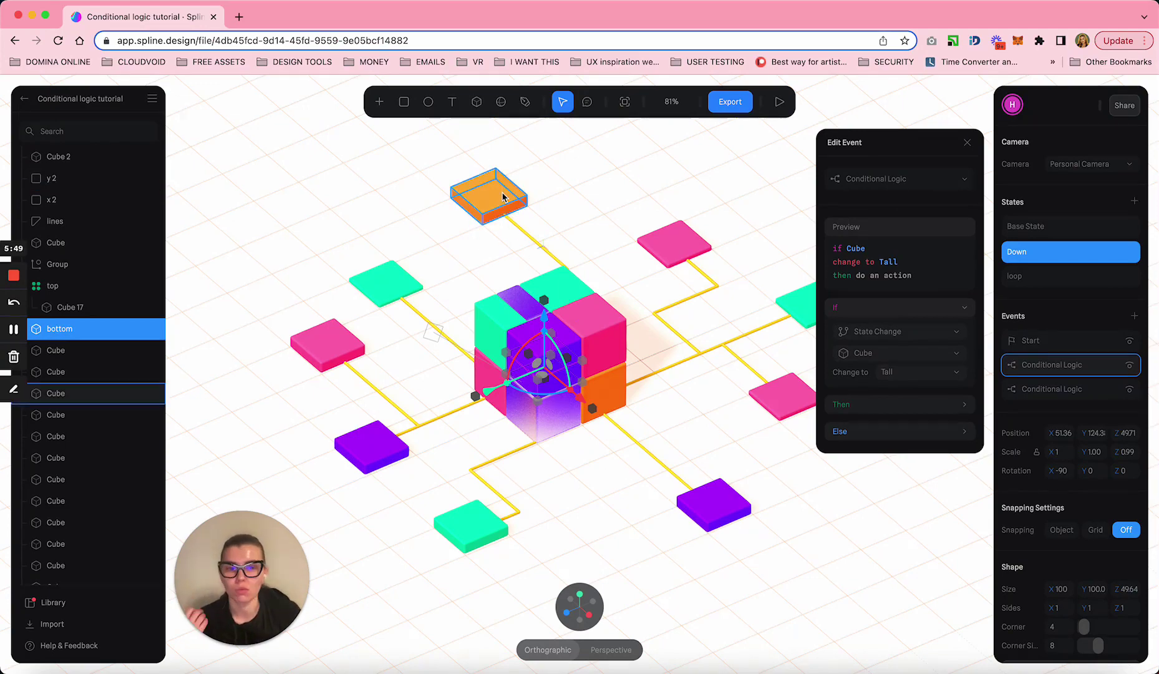
Play the scene preview to watch the conditional logic animations
{"action": "left_click", "coordinate": [779, 102]}
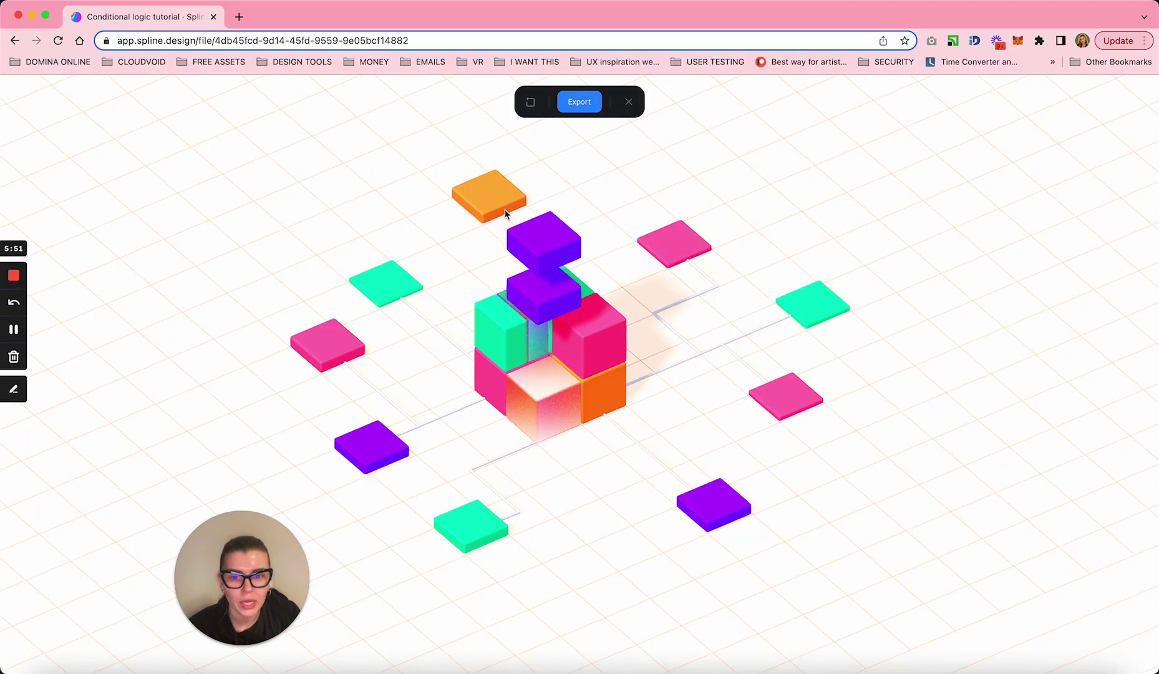
Test the orange cube in the preview, exit it, and examine the Then and Else branches of the bottom piece's first Conditional Logic event
{"action": "left_click", "coordinate": [483, 198]}
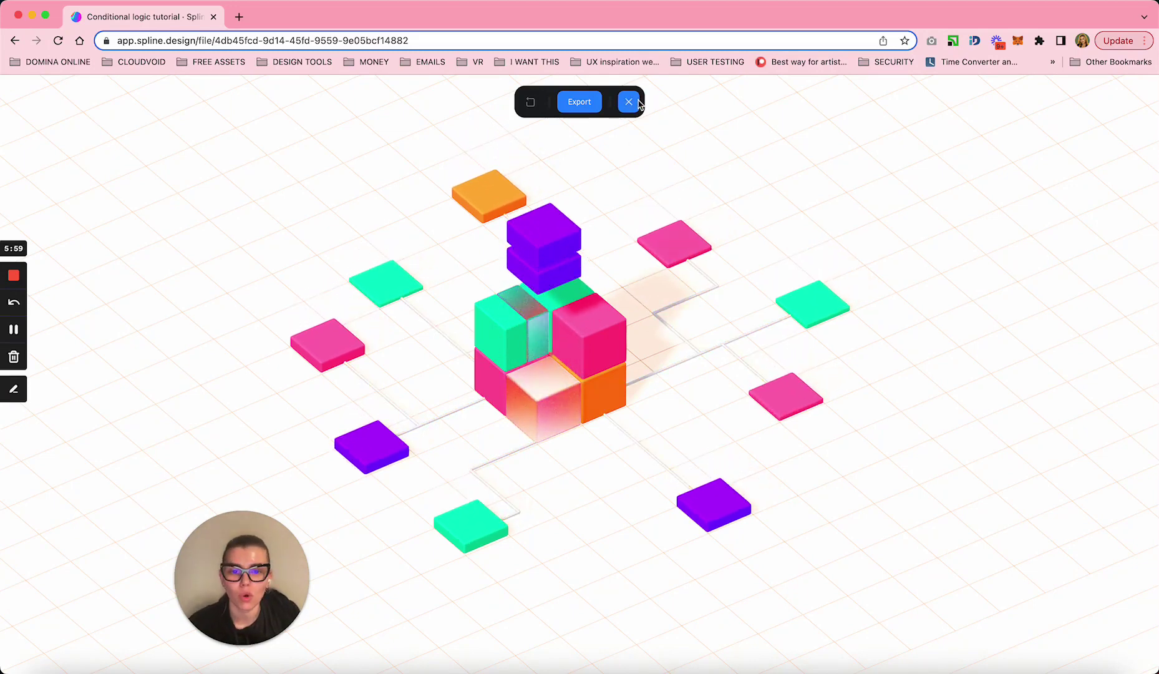
{"action": "left_click", "coordinate": [639, 102]}
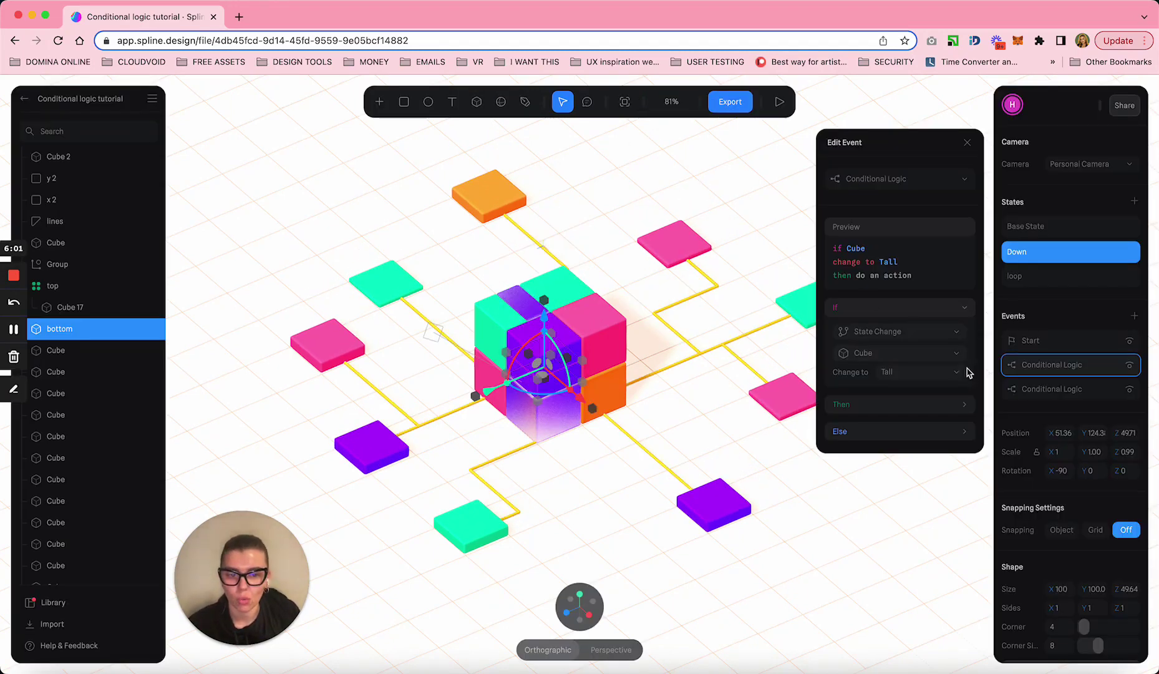
{"action": "left_click", "coordinate": [970, 405]}
{"action": "left_click", "coordinate": [959, 459]}
{"action": "scroll", "coordinate": [939, 483], "scroll_direction": "down", "scroll_amount": 3}
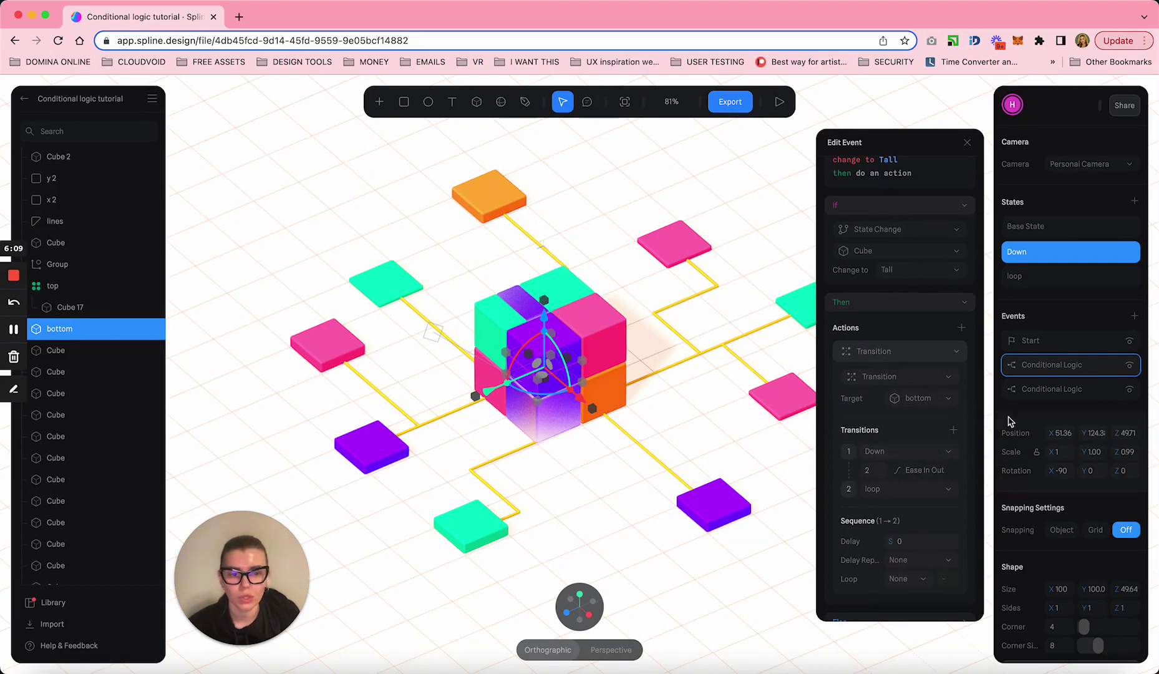
{"action": "scroll", "coordinate": [952, 525], "scroll_direction": "down", "scroll_amount": 1}
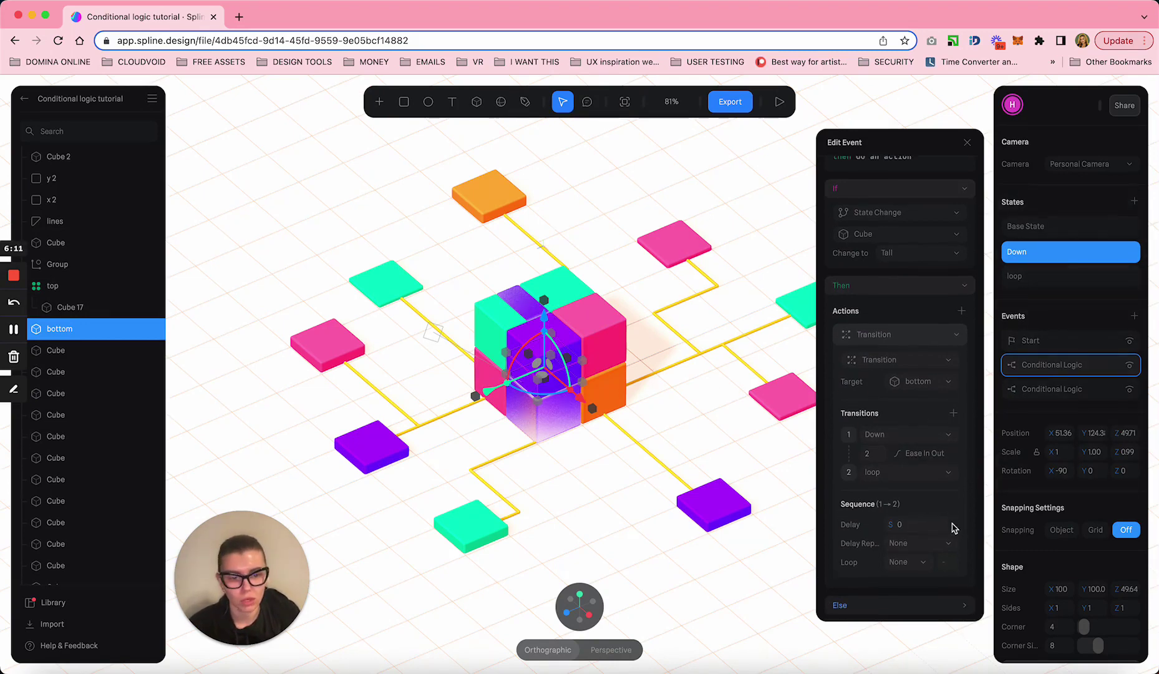
{"action": "left_click", "coordinate": [968, 604]}
{"action": "scroll", "coordinate": [942, 549], "scroll_direction": "down", "scroll_amount": 6}
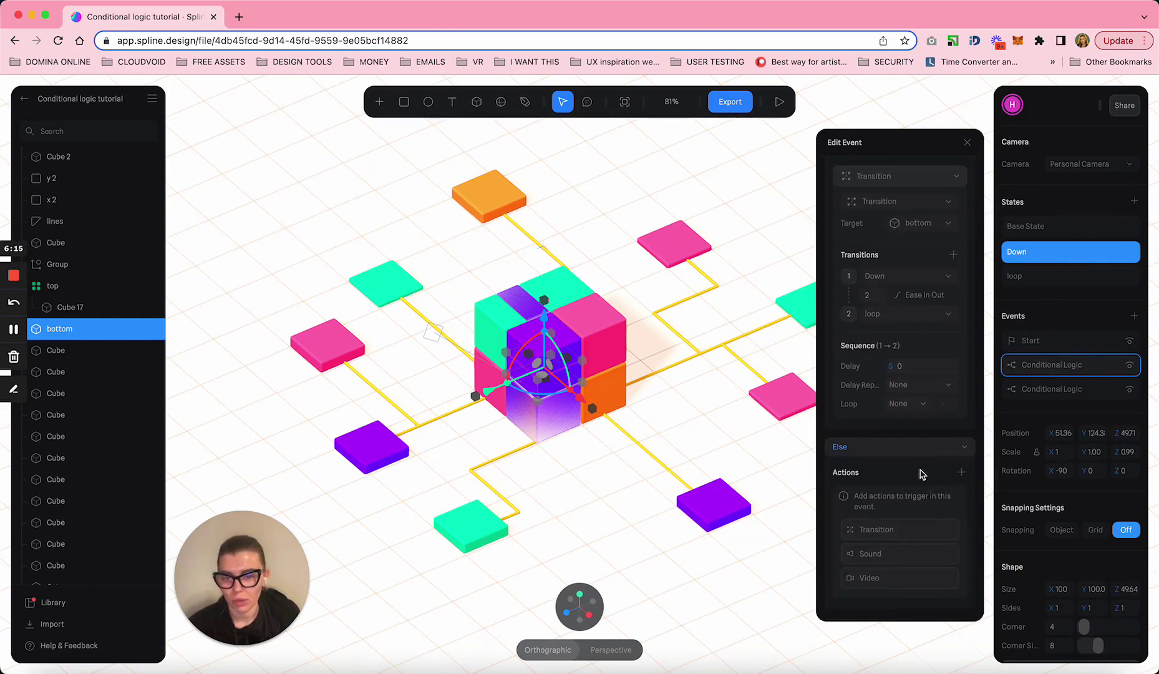
{"action": "left_click", "coordinate": [965, 446]}
Examine the If condition and Then transition of the top piece's first Conditional Logic event, keeping the orange cube as the checked object
{"action": "left_click", "coordinate": [575, 334]}
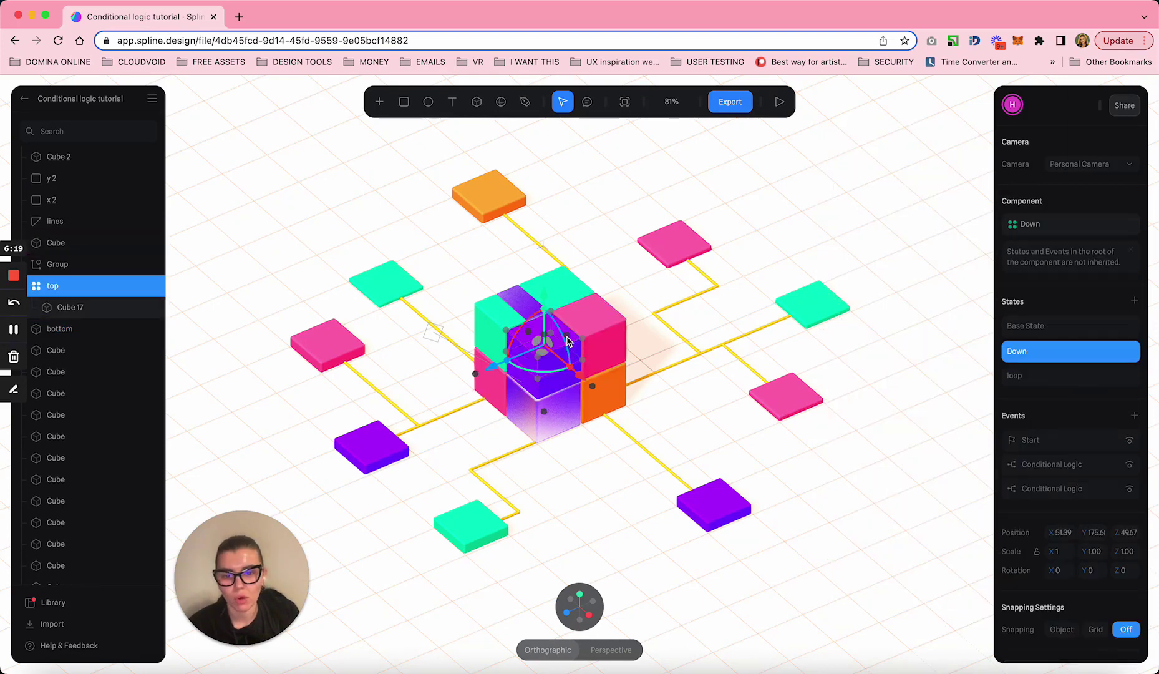
{"action": "left_click", "coordinate": [1112, 473]}
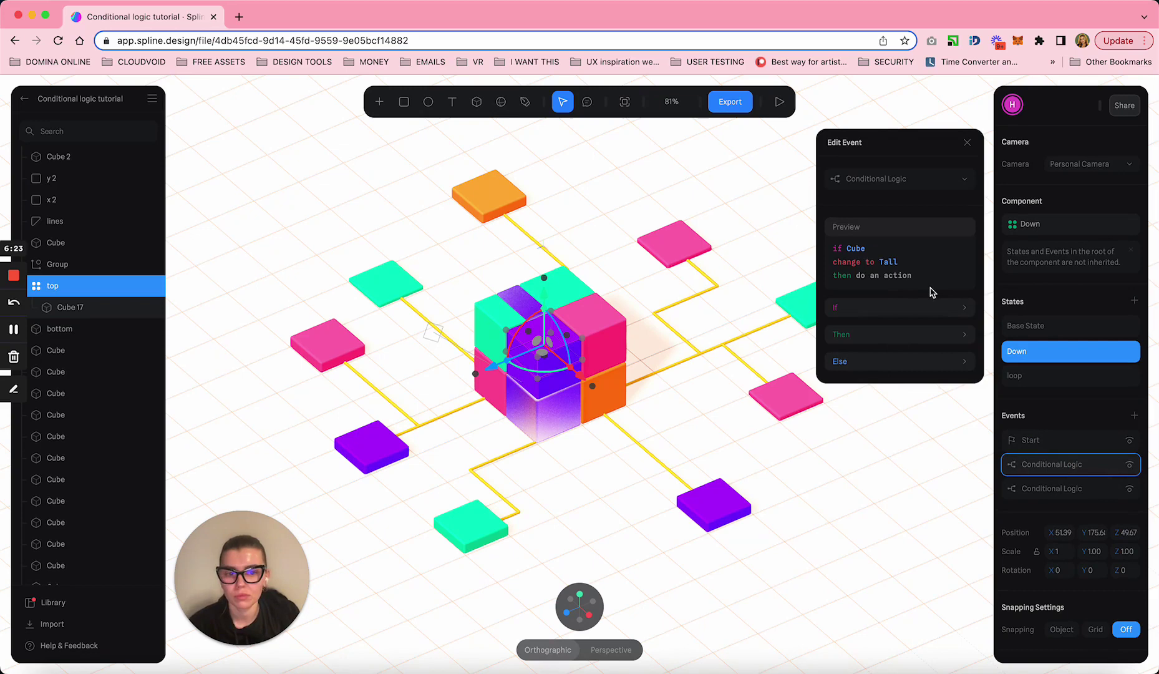
{"action": "left_click", "coordinate": [966, 307]}
{"action": "left_click", "coordinate": [926, 351]}
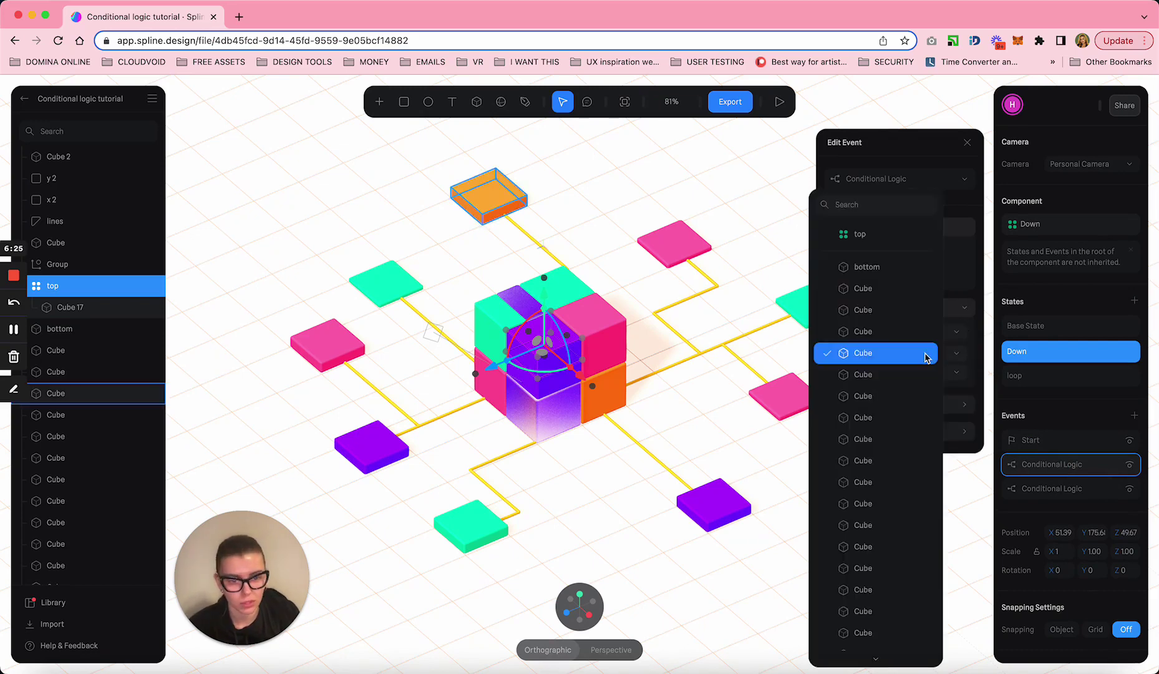
{"action": "left_click", "coordinate": [926, 354]}
{"action": "left_click", "coordinate": [966, 407]}
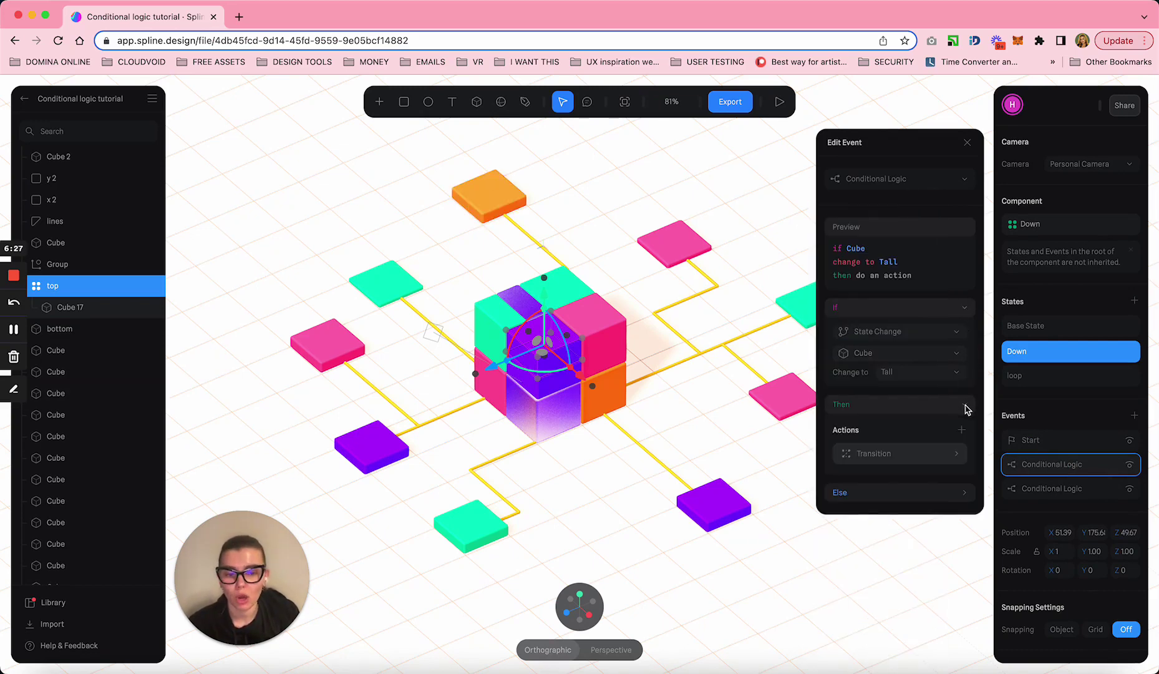
{"action": "left_click", "coordinate": [955, 455]}
{"action": "scroll", "coordinate": [952, 458], "scroll_direction": "down", "scroll_amount": 3}
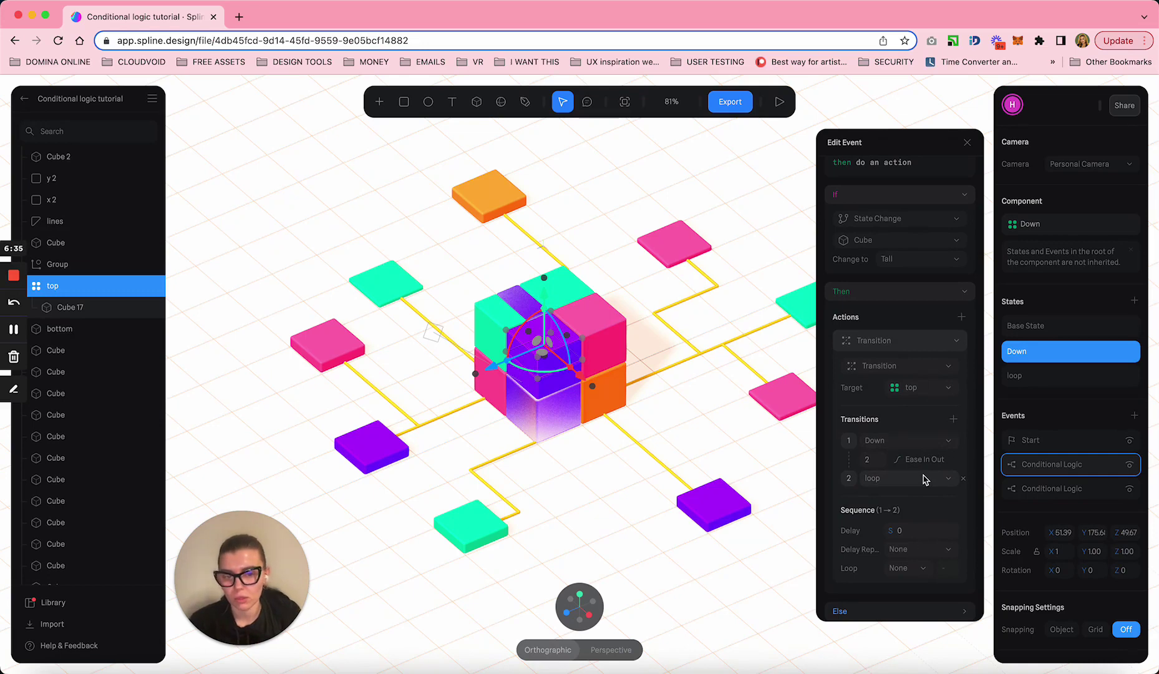
{"action": "scroll", "coordinate": [925, 479], "scroll_direction": "down", "scroll_amount": 1}
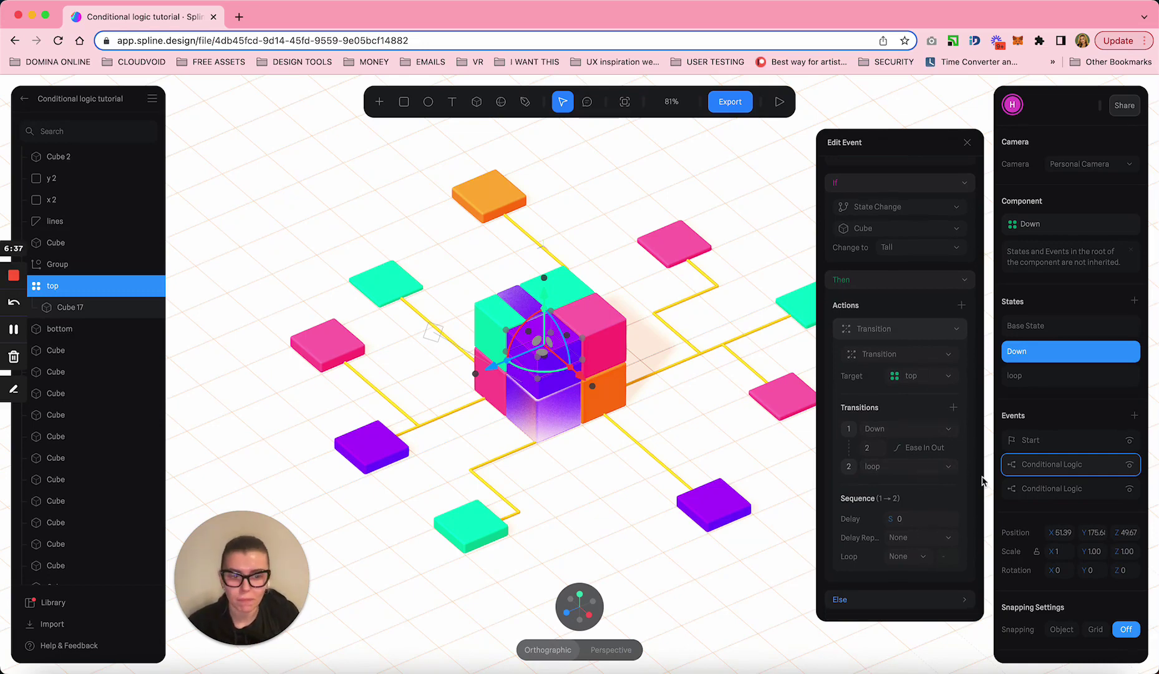
{"action": "left_click", "coordinate": [760, 555]}
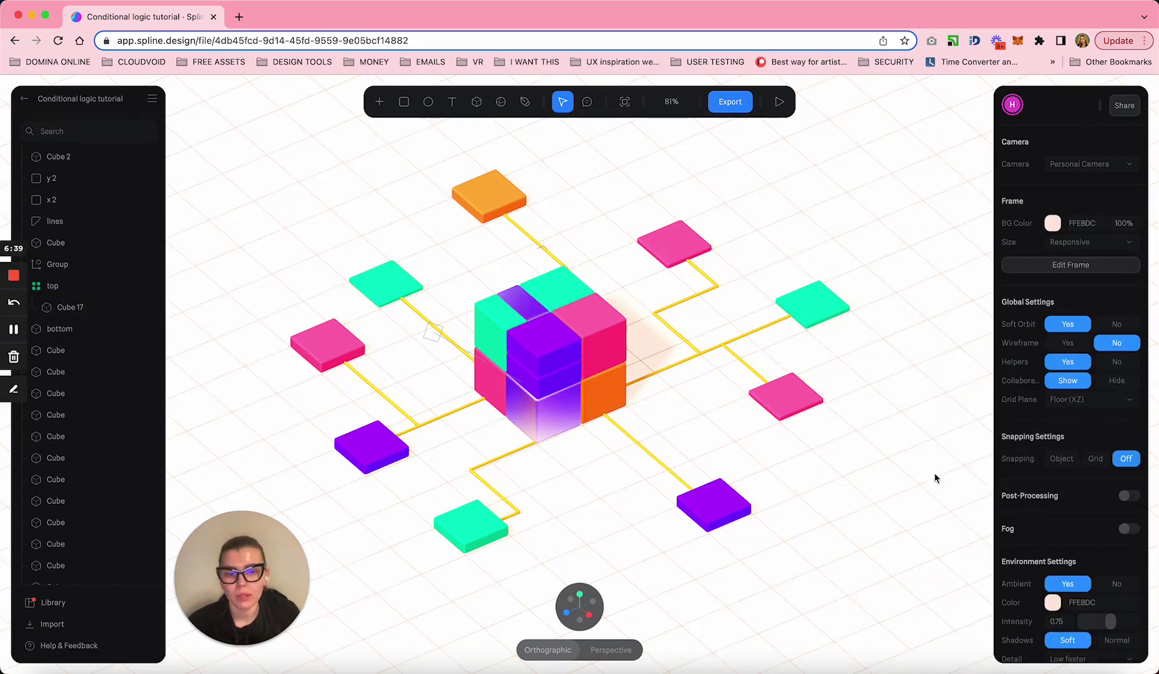
Examine the If condition and Then transition of the bottom piece's second Conditional Logic event, keeping the orange cube as the checked object
{"action": "left_click", "coordinate": [552, 391]}
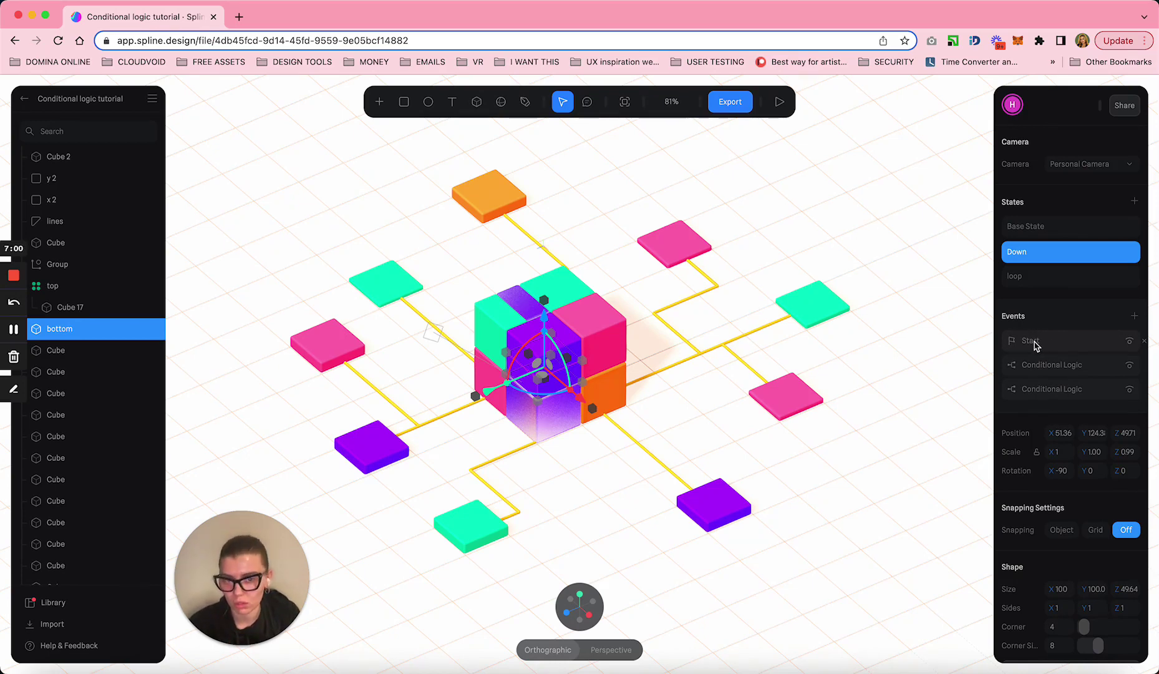
{"action": "left_click", "coordinate": [1047, 393]}
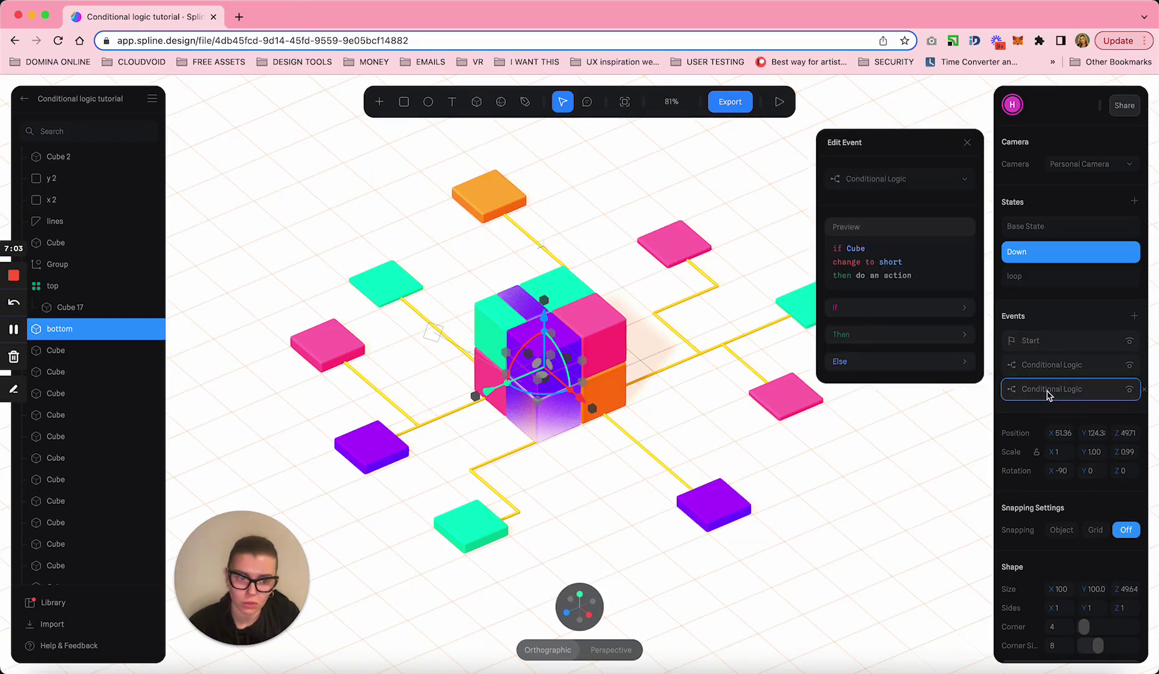
{"action": "left_click", "coordinate": [964, 310]}
{"action": "left_click", "coordinate": [959, 354]}
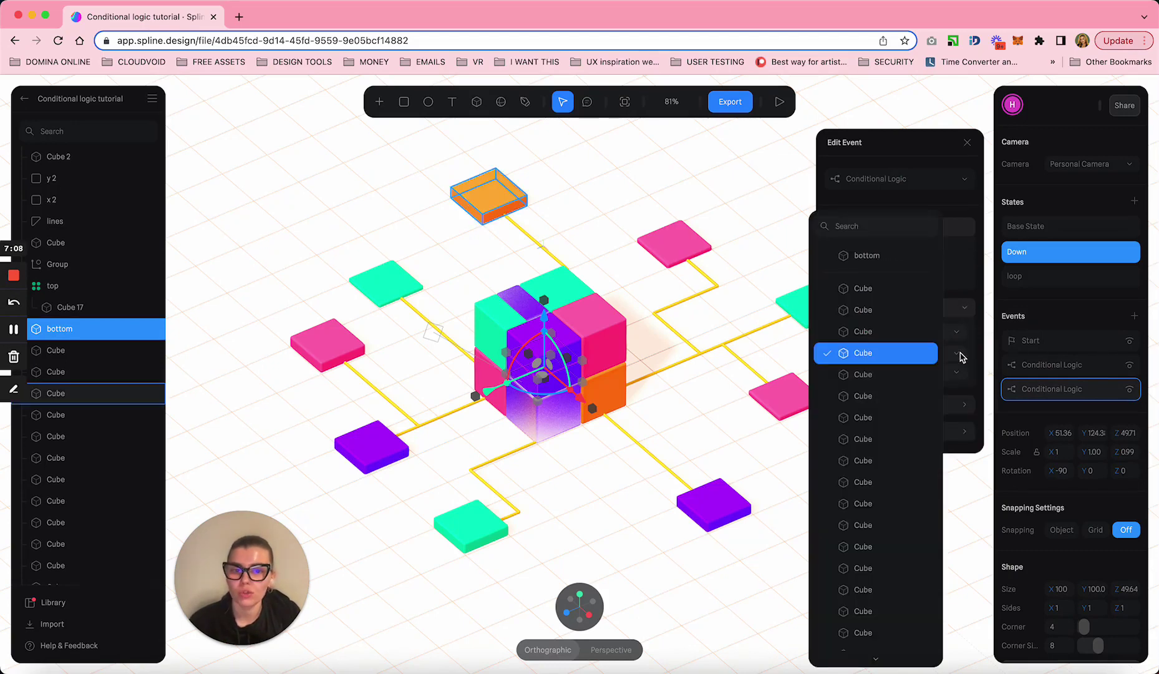
{"action": "left_click", "coordinate": [959, 356]}
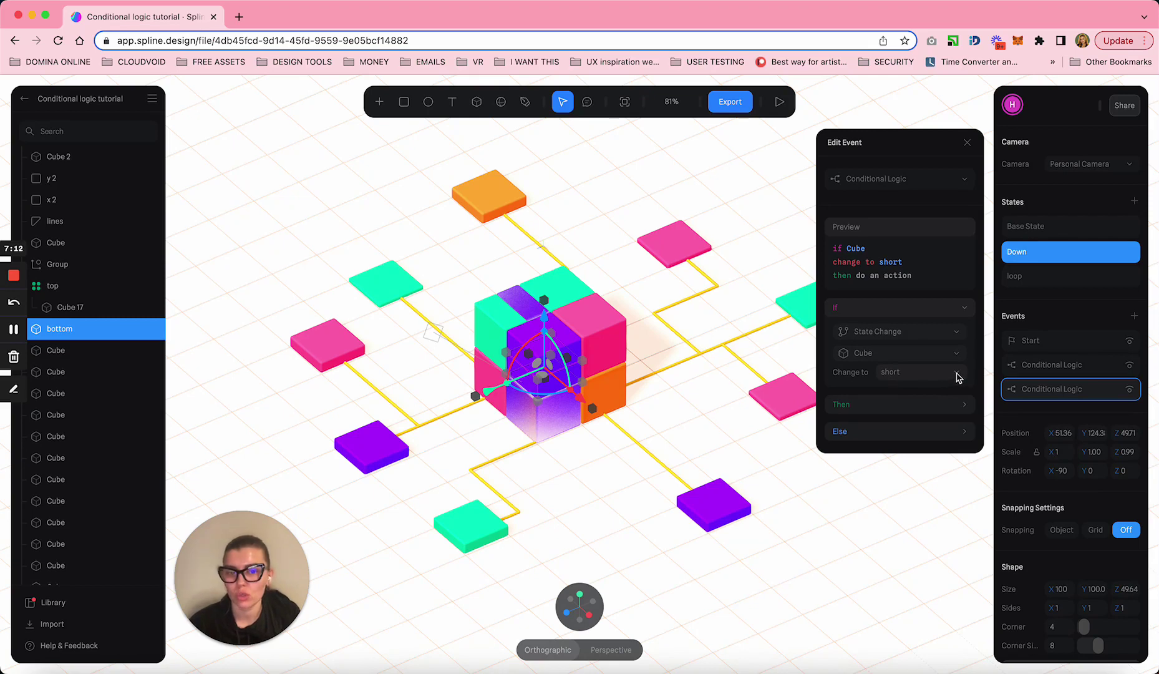
{"action": "left_click", "coordinate": [965, 406]}
{"action": "left_click", "coordinate": [958, 456]}
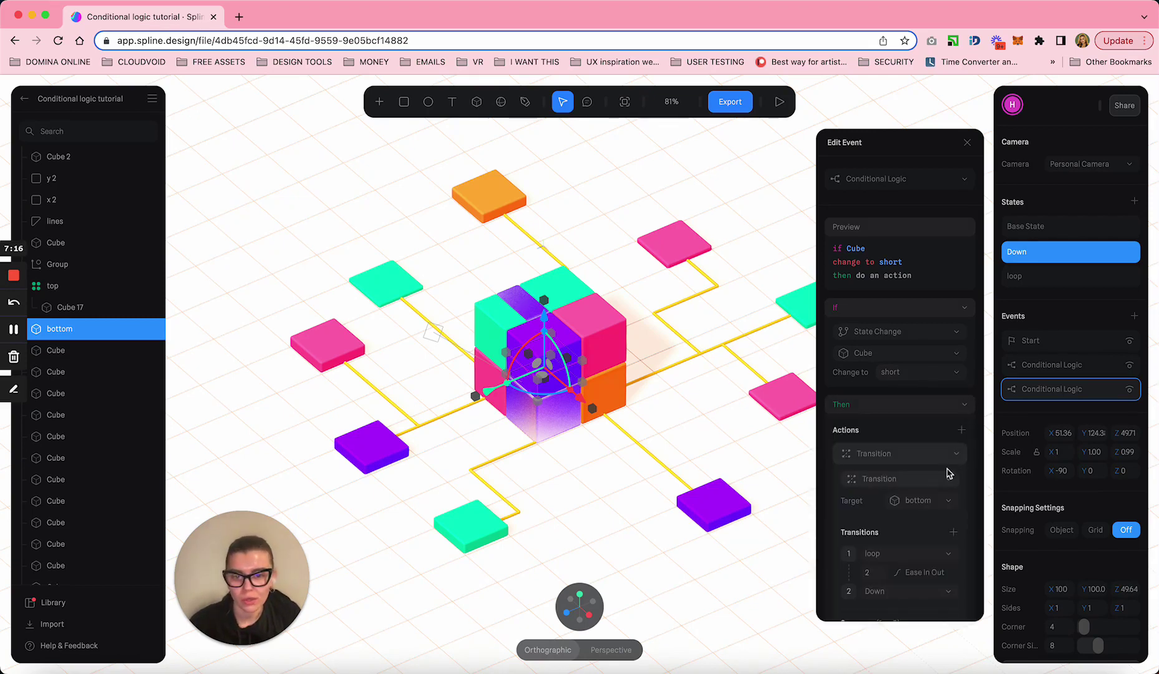
{"action": "scroll", "coordinate": [946, 535], "scroll_direction": "down", "scroll_amount": 2}
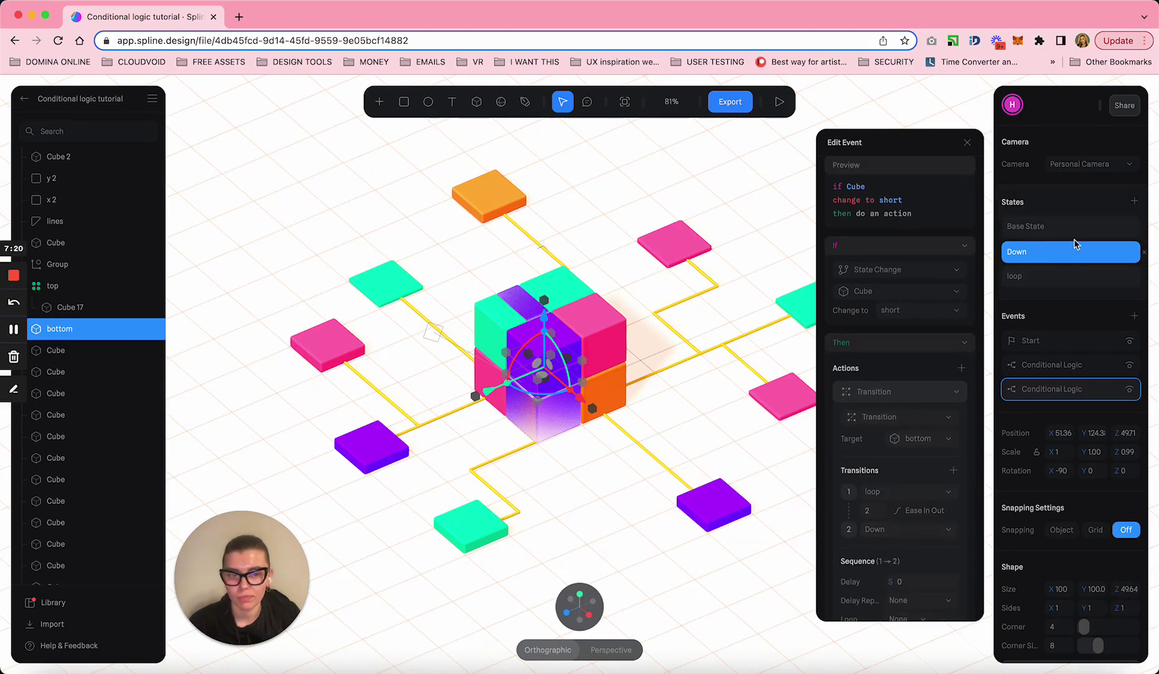
Compare the bottom piece's loop and Down states in the viewport, ending on Down
{"action": "left_click", "coordinate": [1067, 276]}
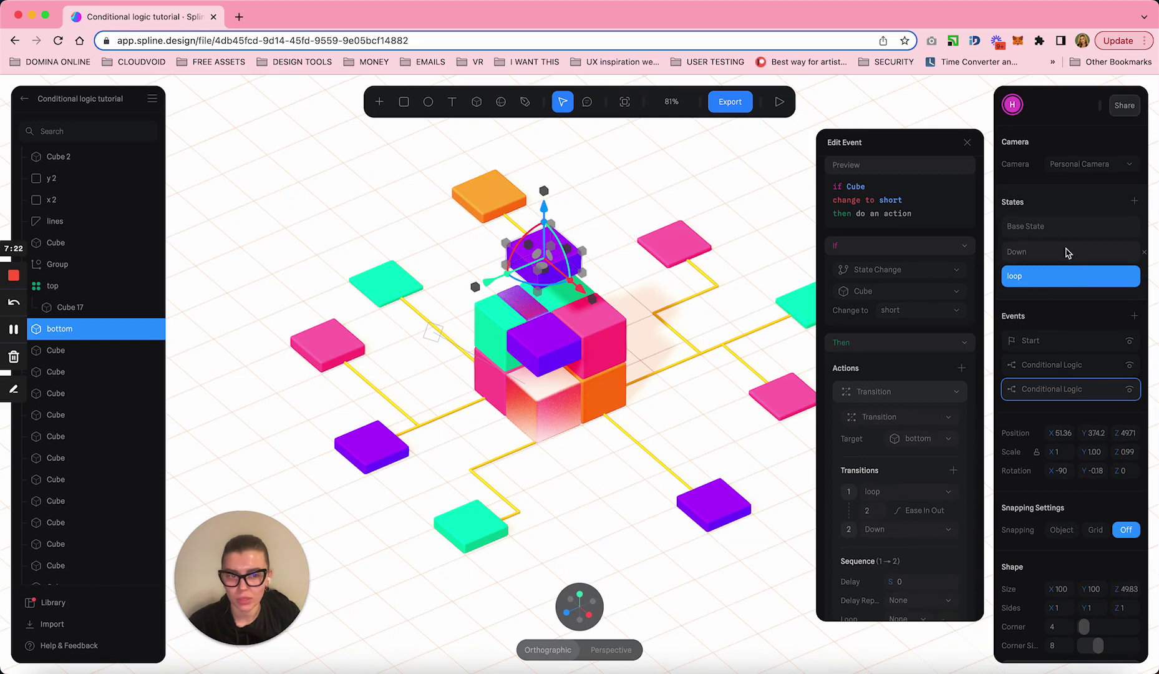
{"action": "left_click", "coordinate": [1062, 252]}
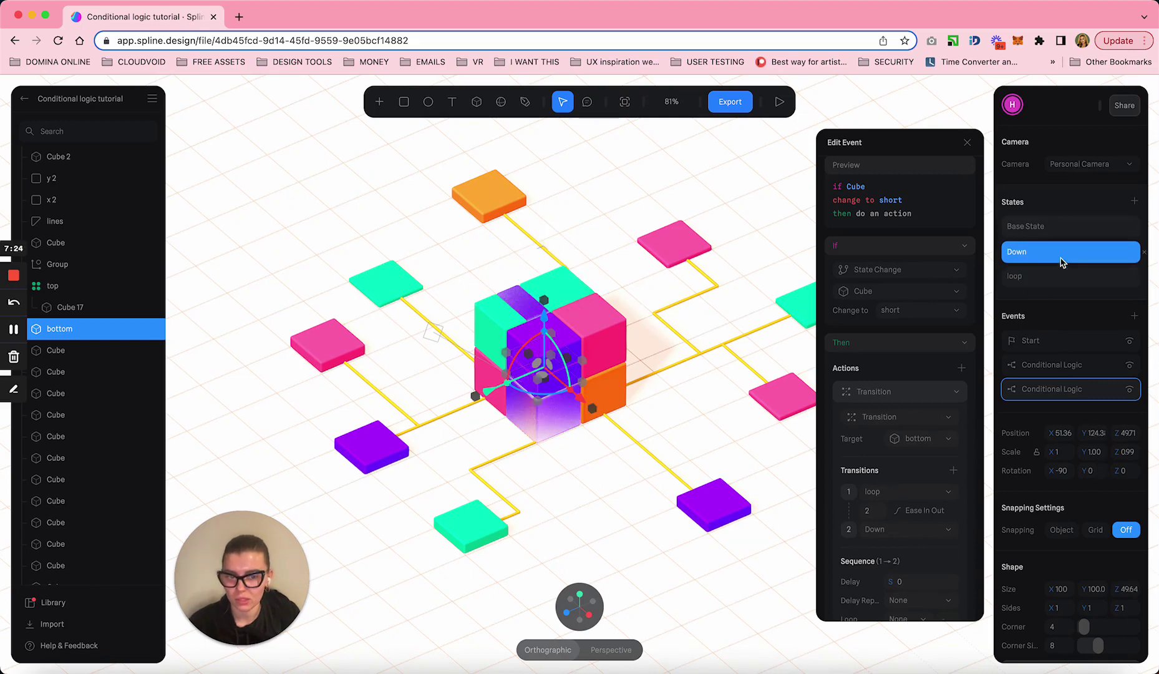
{"action": "left_click", "coordinate": [1062, 279]}
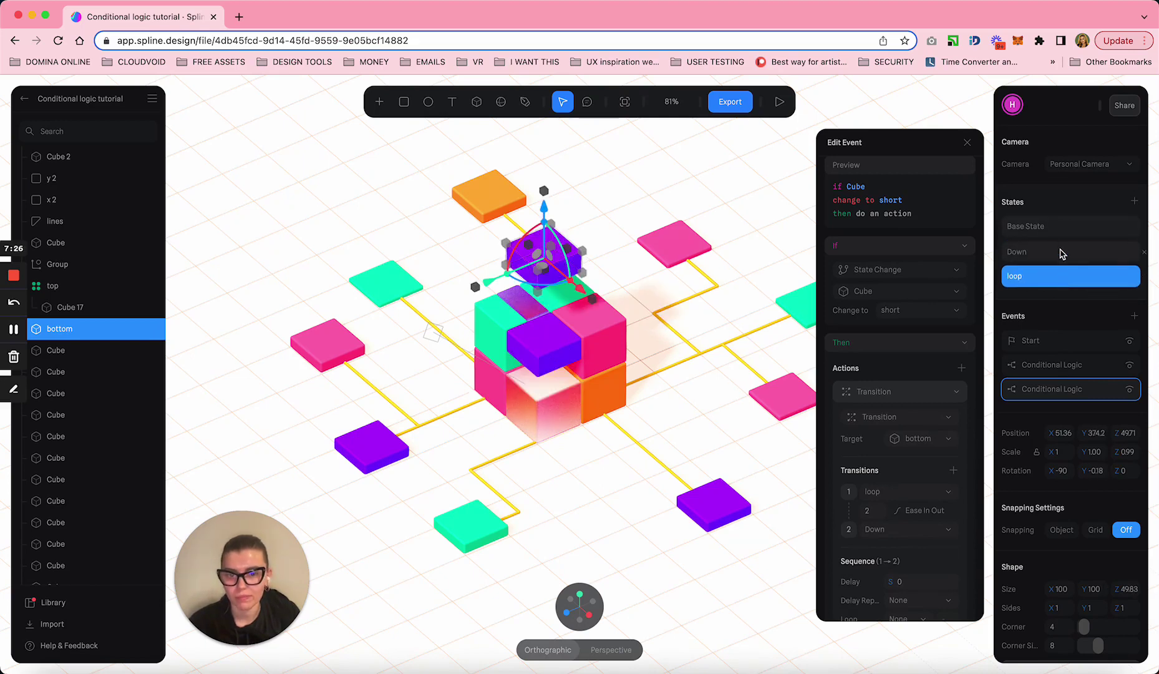
{"action": "left_click", "coordinate": [1062, 252]}
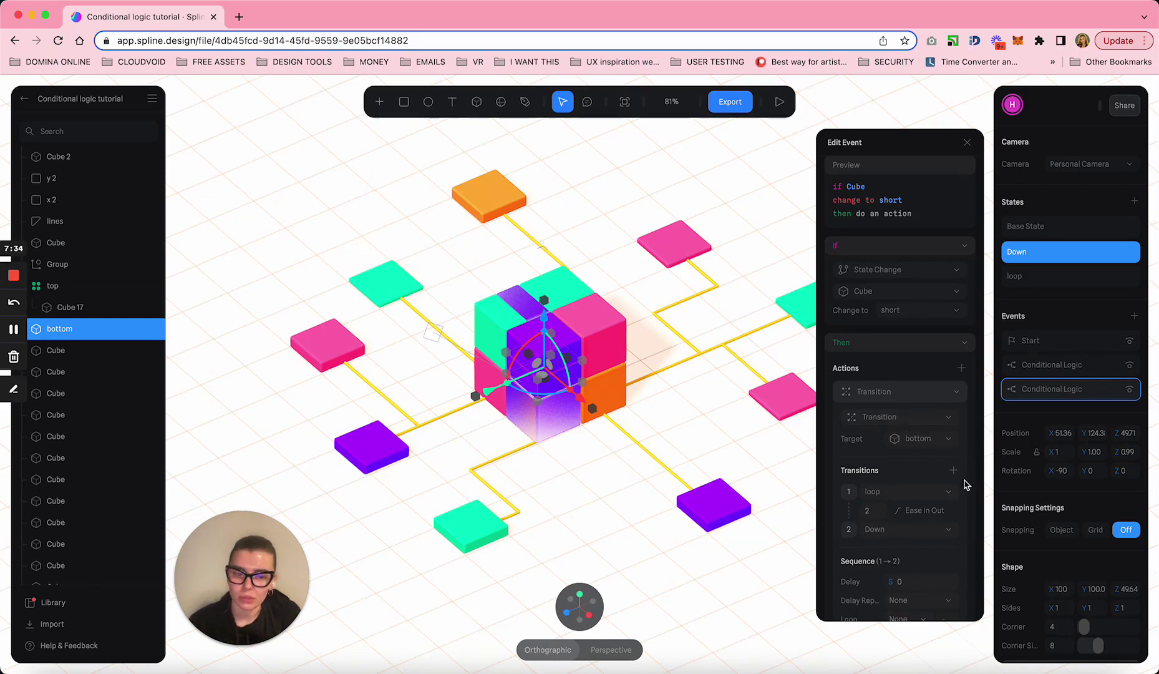
Review the second event's transition sequence and the object its condition checks, without changing them, and clear the bottom piece's selection
{"action": "scroll", "coordinate": [938, 520], "scroll_direction": "down", "scroll_amount": 2}
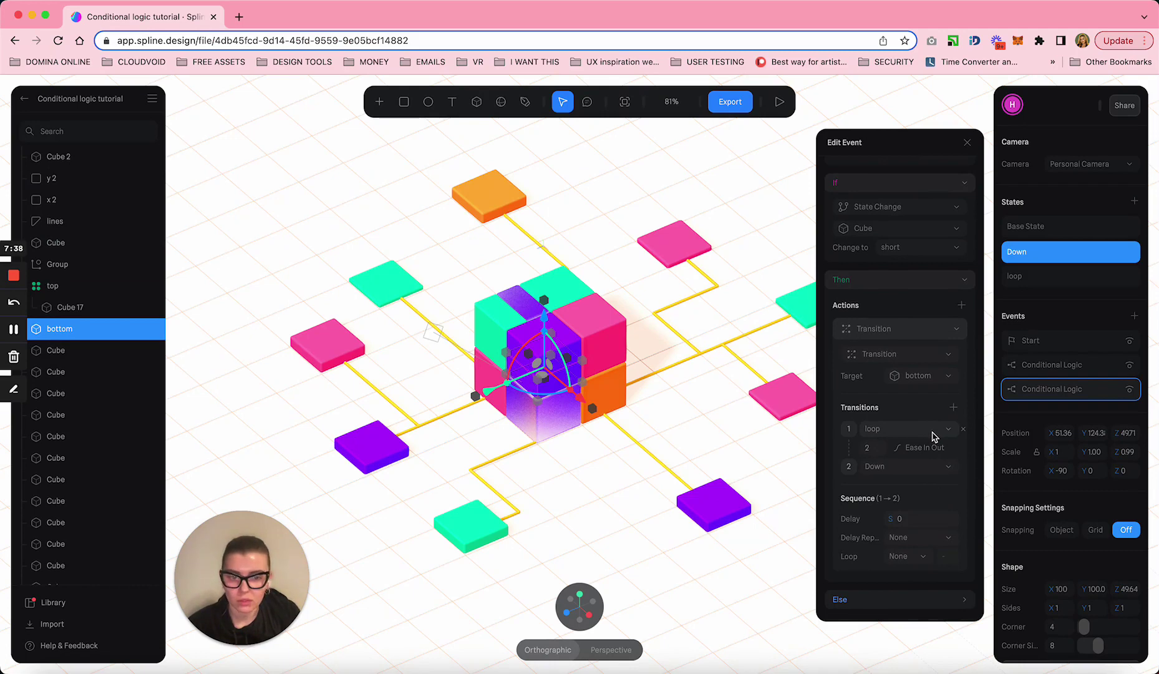
{"action": "scroll", "coordinate": [951, 374], "scroll_direction": "up", "scroll_amount": 2}
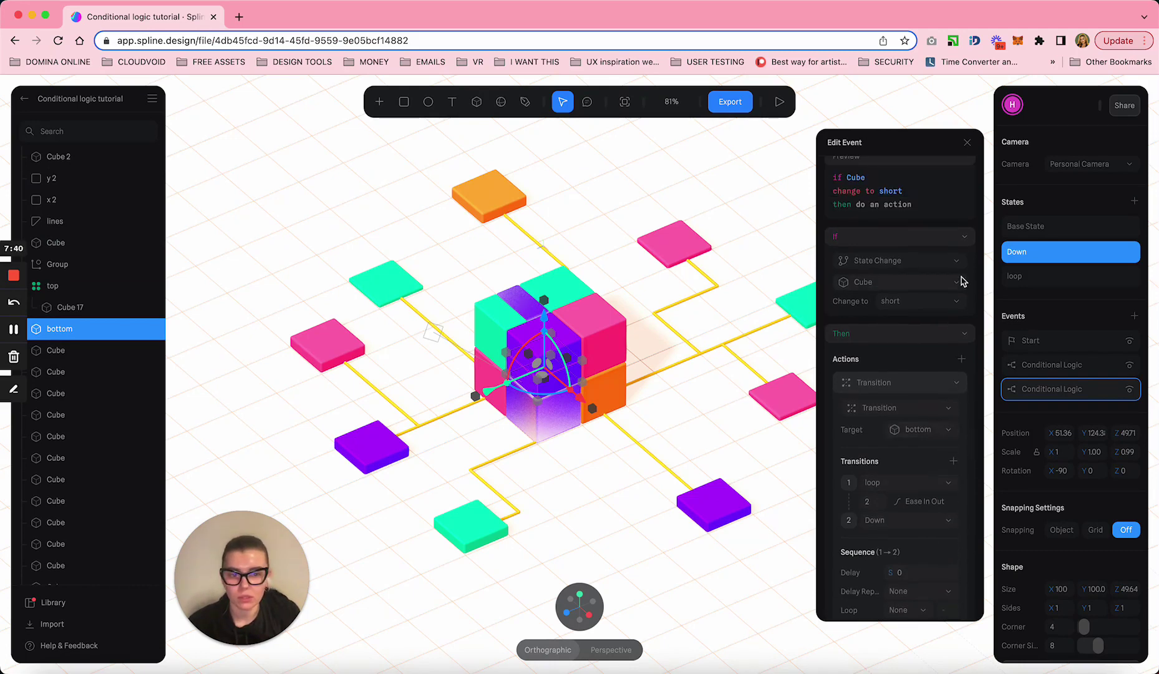
{"action": "left_click", "coordinate": [961, 281]}
{"action": "left_click", "coordinate": [976, 287]}
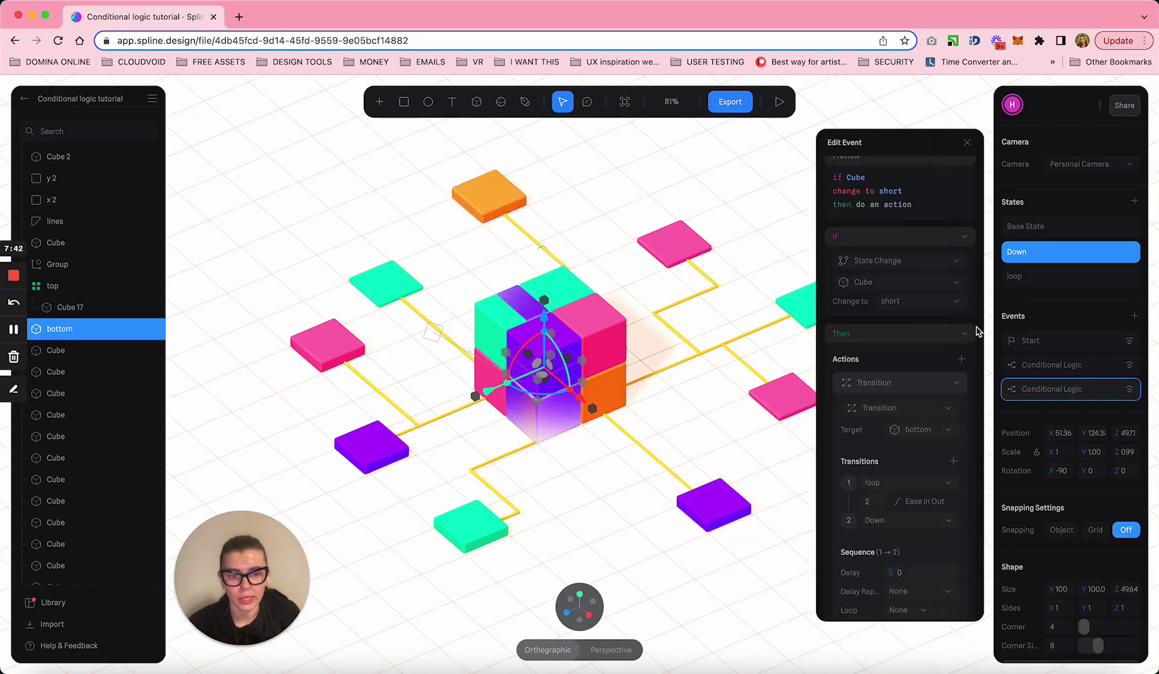
{"action": "scroll", "coordinate": [966, 398], "scroll_direction": "down", "scroll_amount": 2}
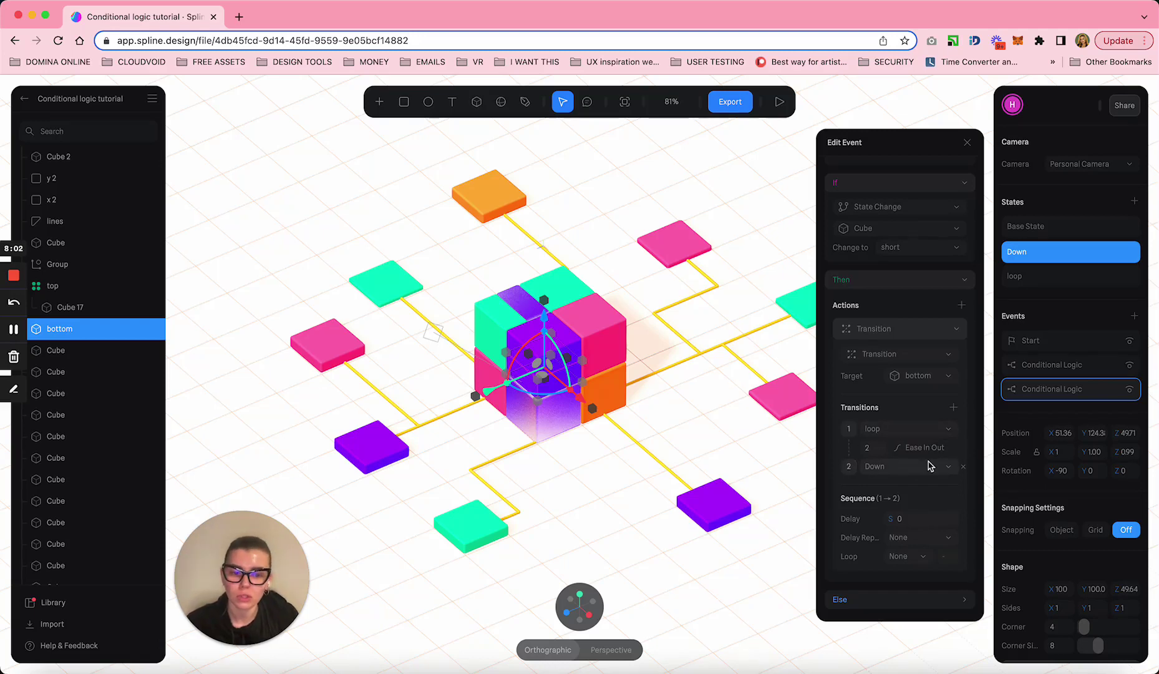
{"action": "left_click", "coordinate": [760, 256]}
Select the orange cube, play the scene preview to watch its movement against the central pieces, and return to the editor
{"action": "left_click", "coordinate": [504, 203]}
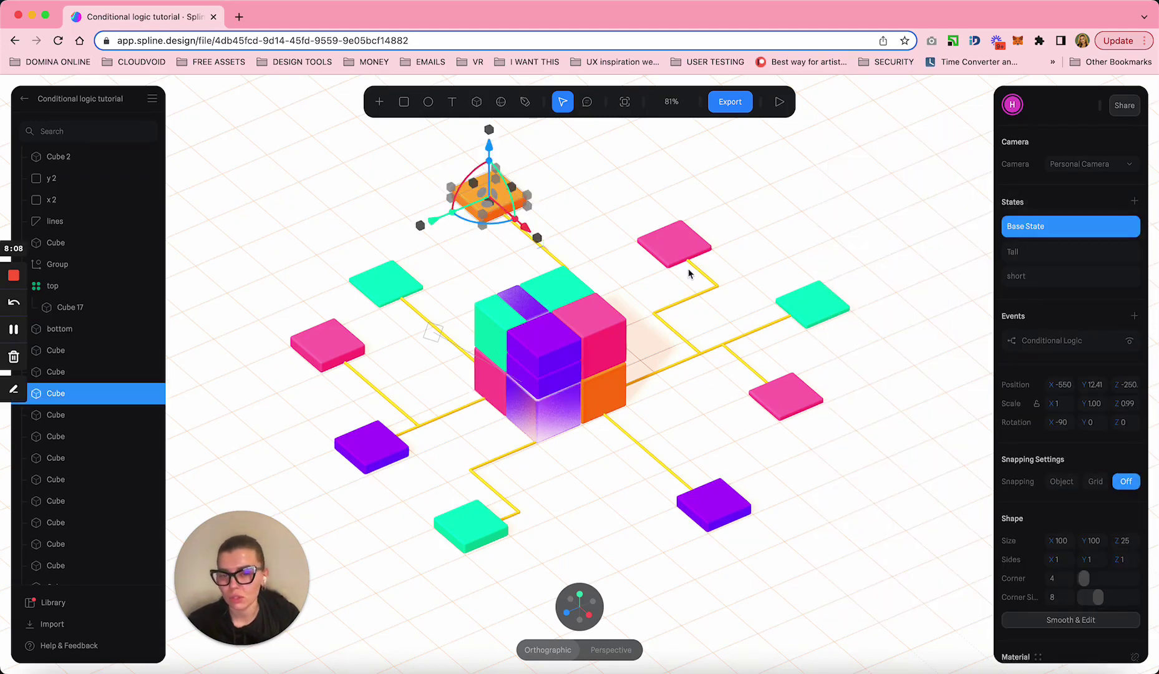
{"action": "left_click", "coordinate": [779, 102]}
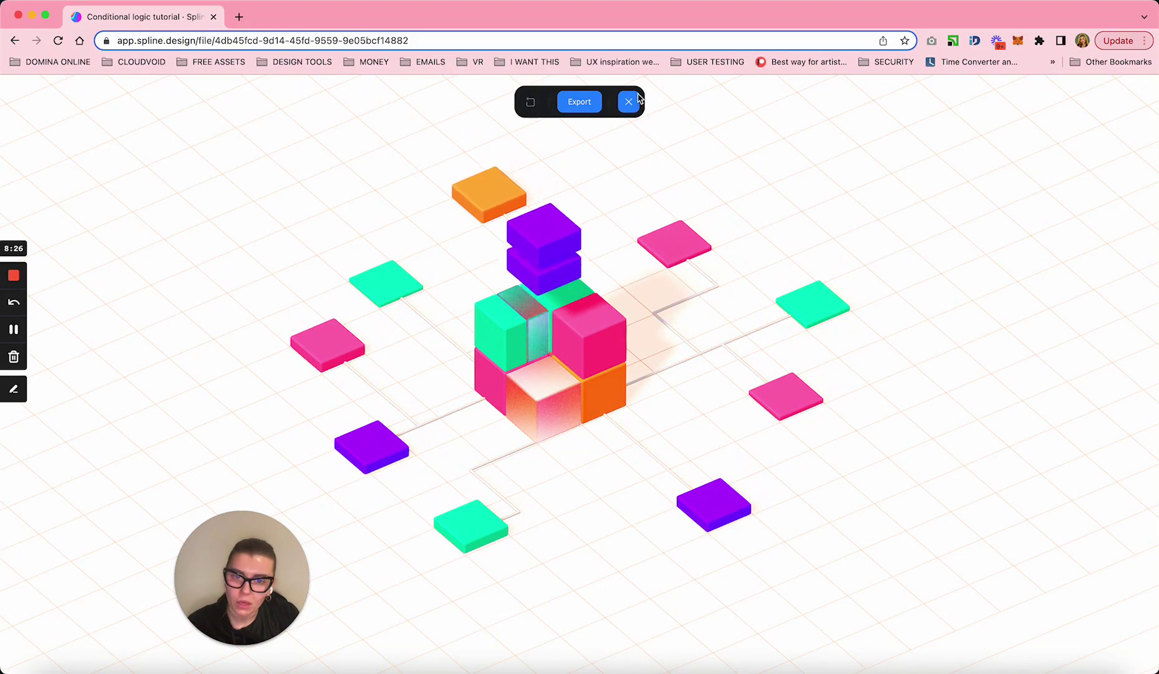
{"action": "key", "text": "Escape"}
Check the transition duration in the Then branch of the Conditional Logic event on the pink Cube 2
{"action": "left_click", "coordinate": [671, 247]}
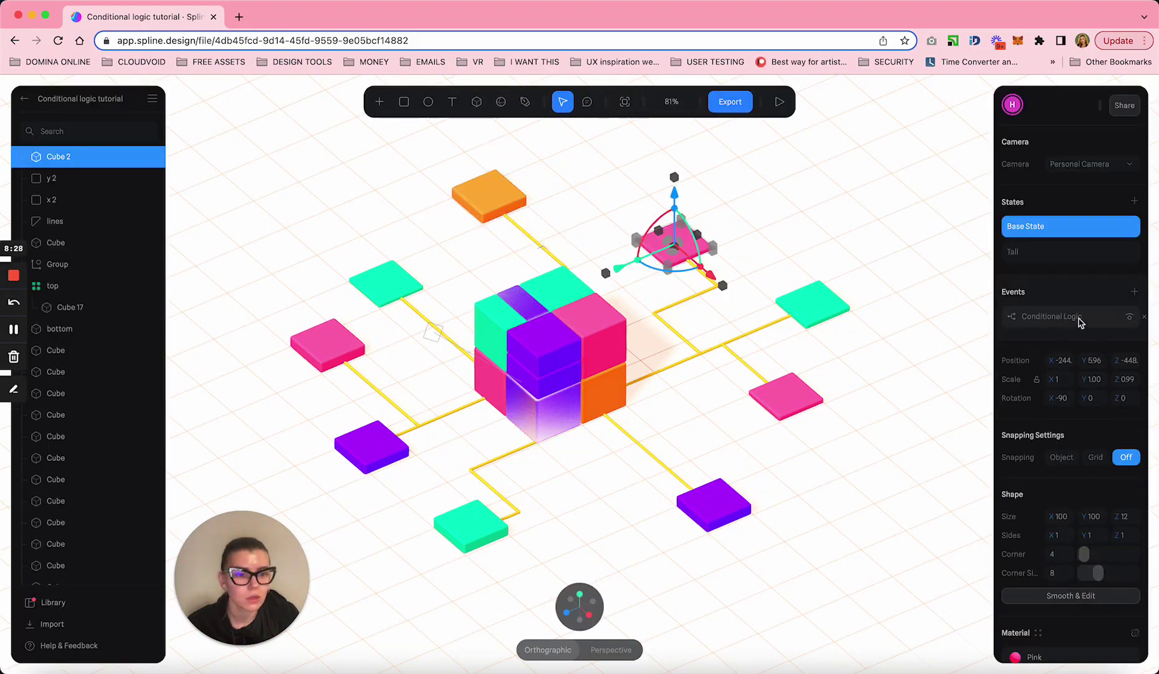
{"action": "left_click", "coordinate": [1078, 317]}
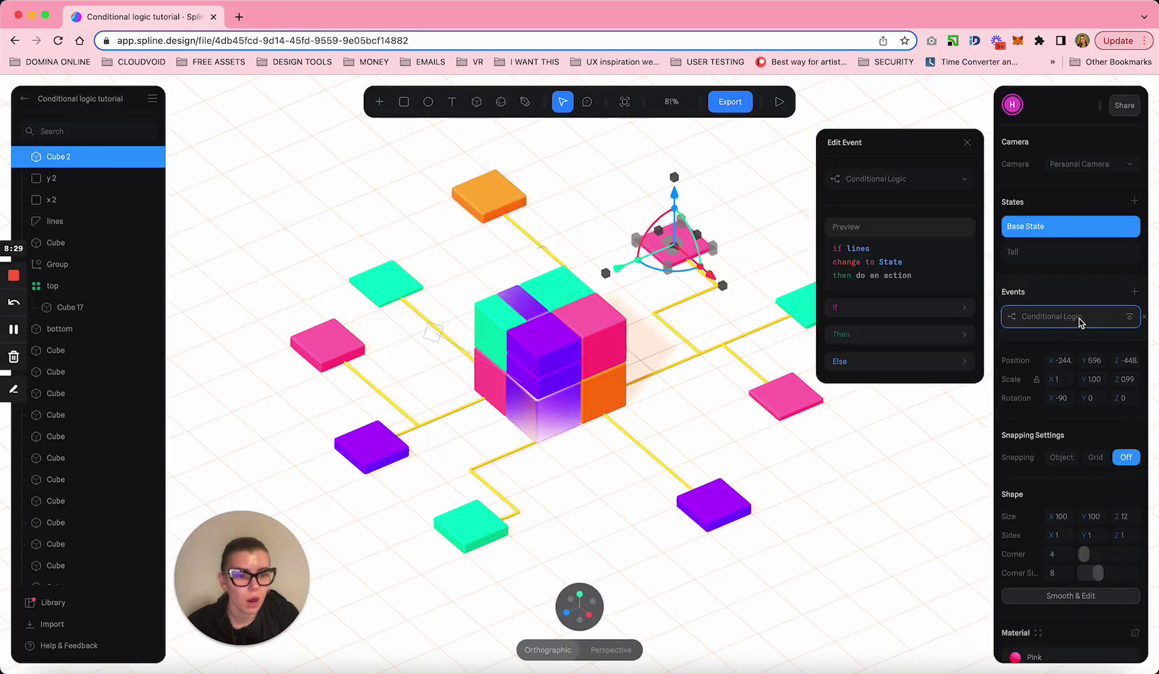
{"action": "left_click", "coordinate": [963, 335]}
{"action": "left_click", "coordinate": [957, 385]}
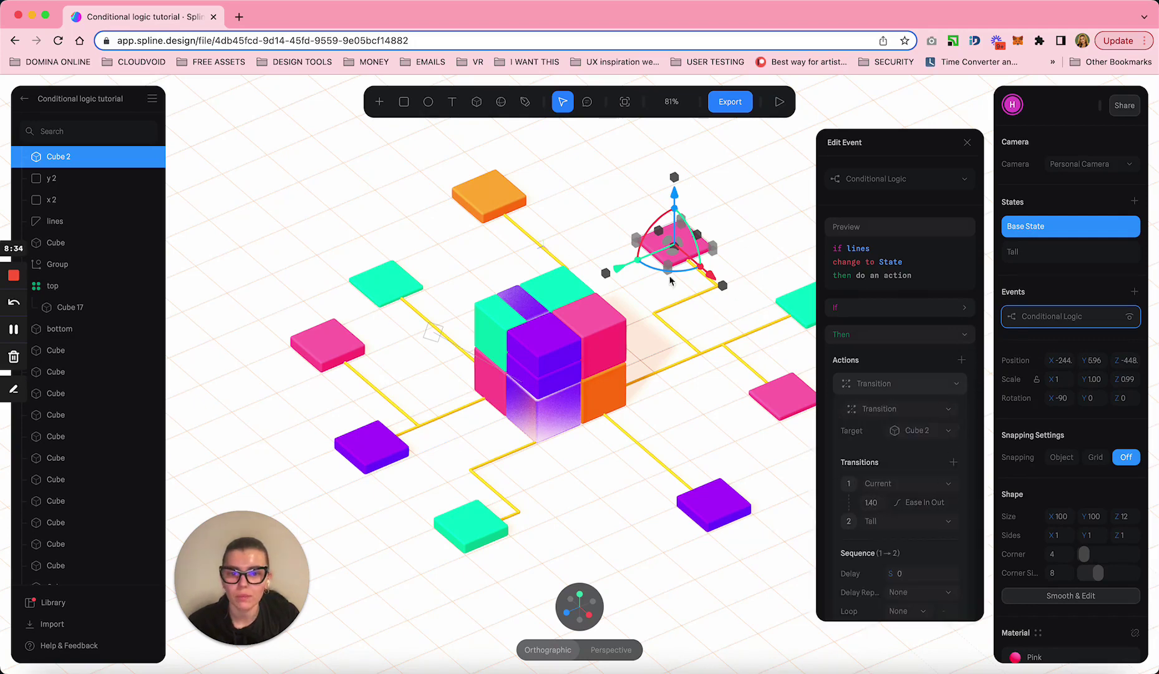
Set the transition duration to 1.4 in the Then branch of the orange cube's Conditional Logic event
{"action": "left_click", "coordinate": [489, 195]}
{"action": "left_click", "coordinate": [1012, 341]}
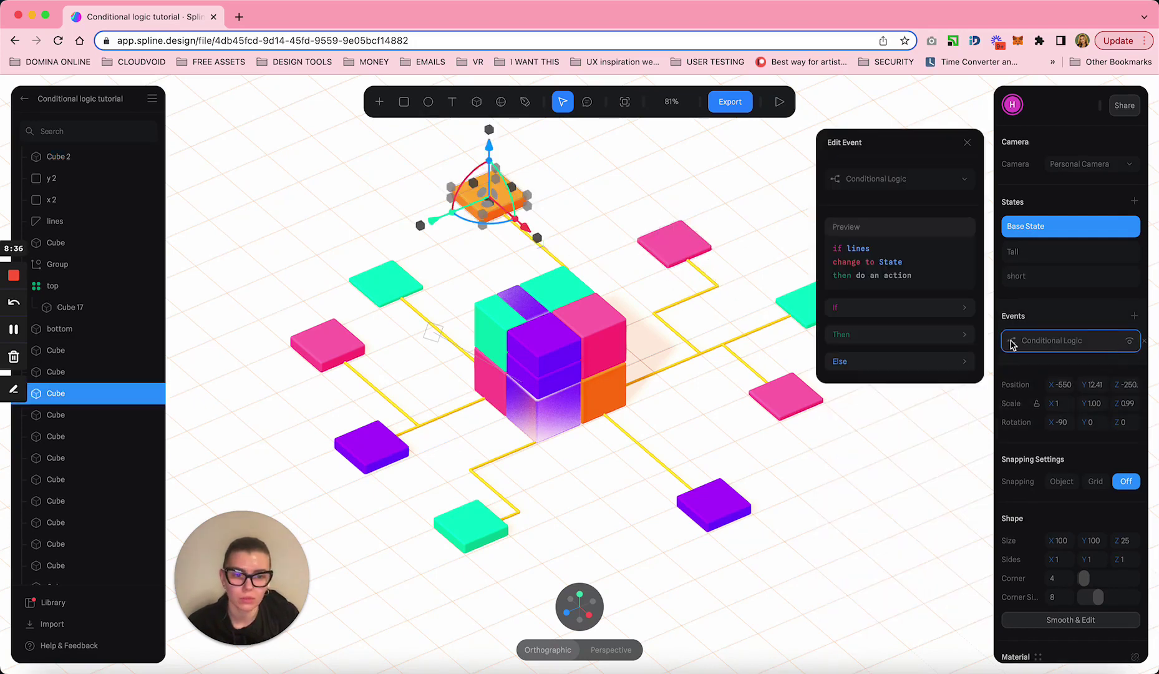
{"action": "left_click", "coordinate": [964, 334]}
{"action": "left_click", "coordinate": [956, 385]}
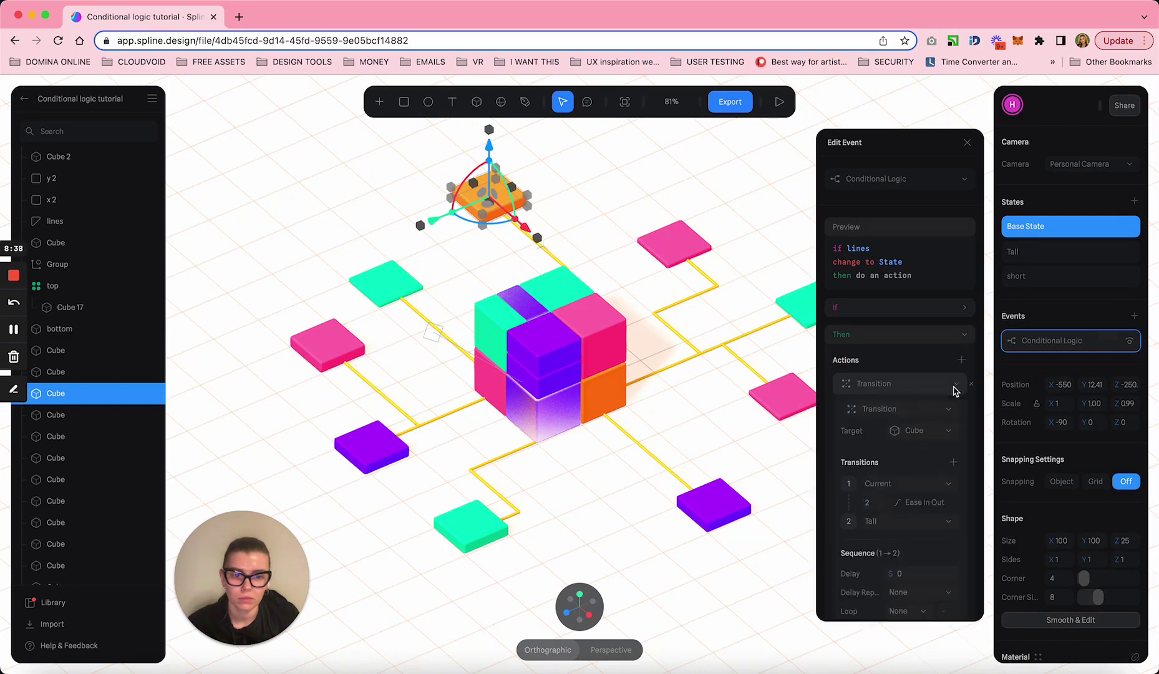
{"action": "left_click", "coordinate": [874, 508]}
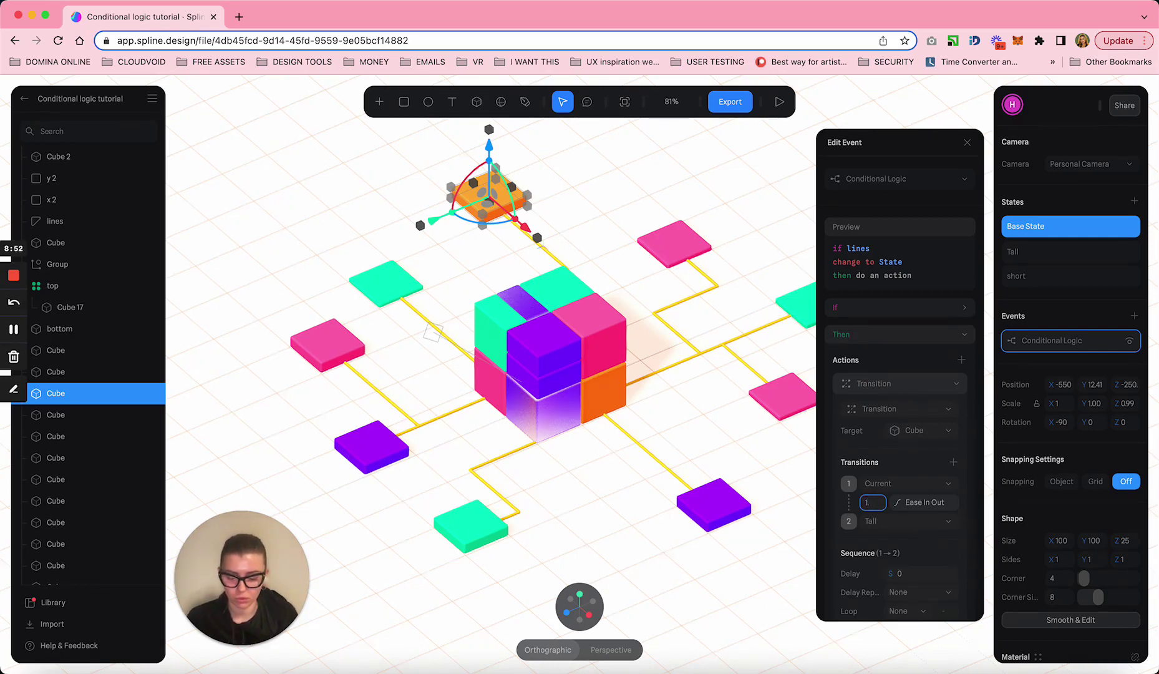
{"action": "type", "text": "140"}
{"action": "key", "text": "Return"}
{"action": "scroll", "coordinate": [945, 542], "scroll_direction": "down", "scroll_amount": 2}
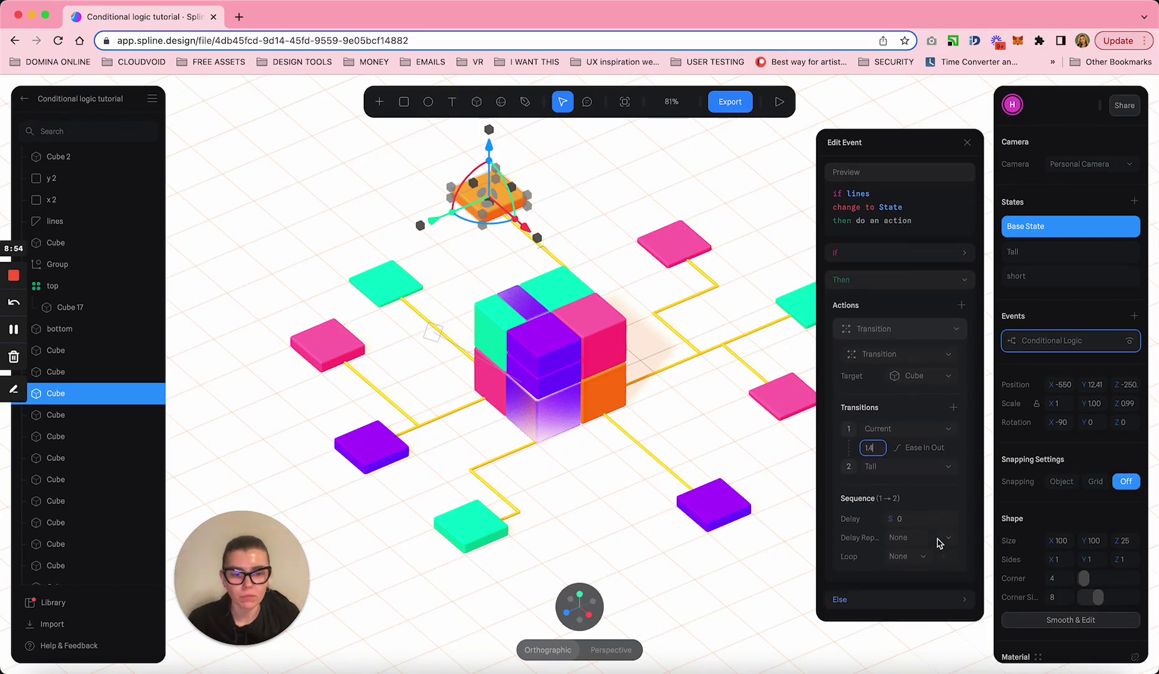
Expand the Else branch of the orange cube's Conditional Logic event and set the Then branch's transition duration to 2
{"action": "left_click", "coordinate": [966, 601]}
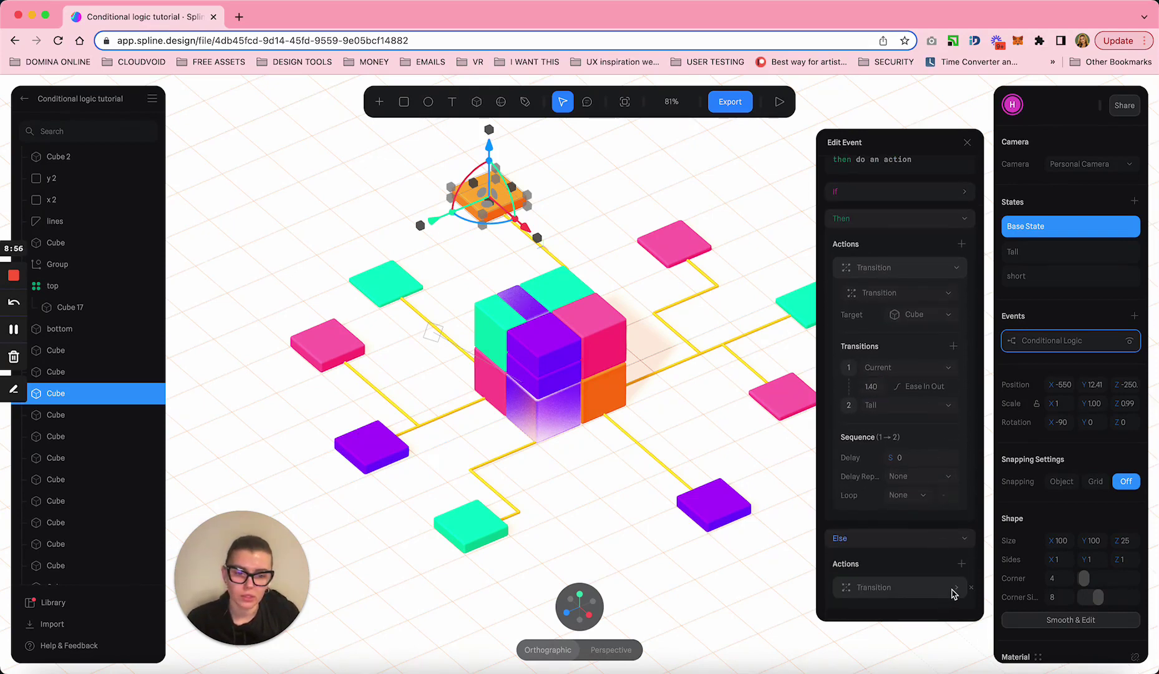
{"action": "scroll", "coordinate": [952, 593], "scroll_direction": "down", "scroll_amount": 1}
{"action": "scroll", "coordinate": [953, 592], "scroll_direction": "down", "scroll_amount": 5}
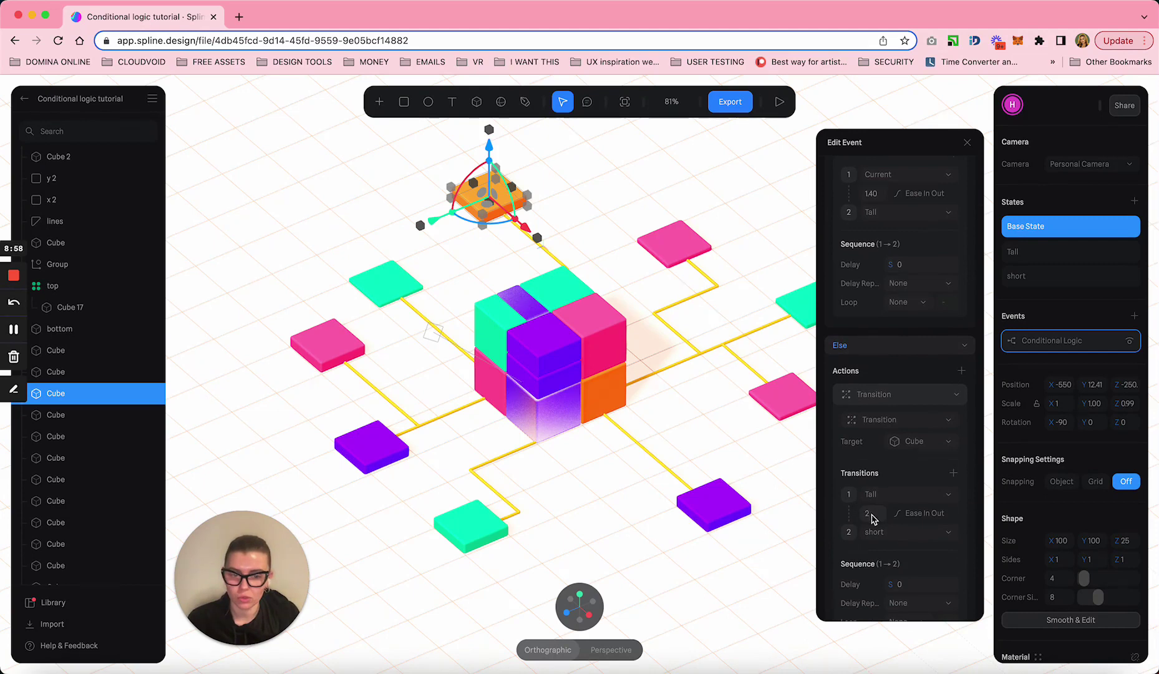
{"action": "scroll", "coordinate": [907, 394], "scroll_direction": "up", "scroll_amount": 6}
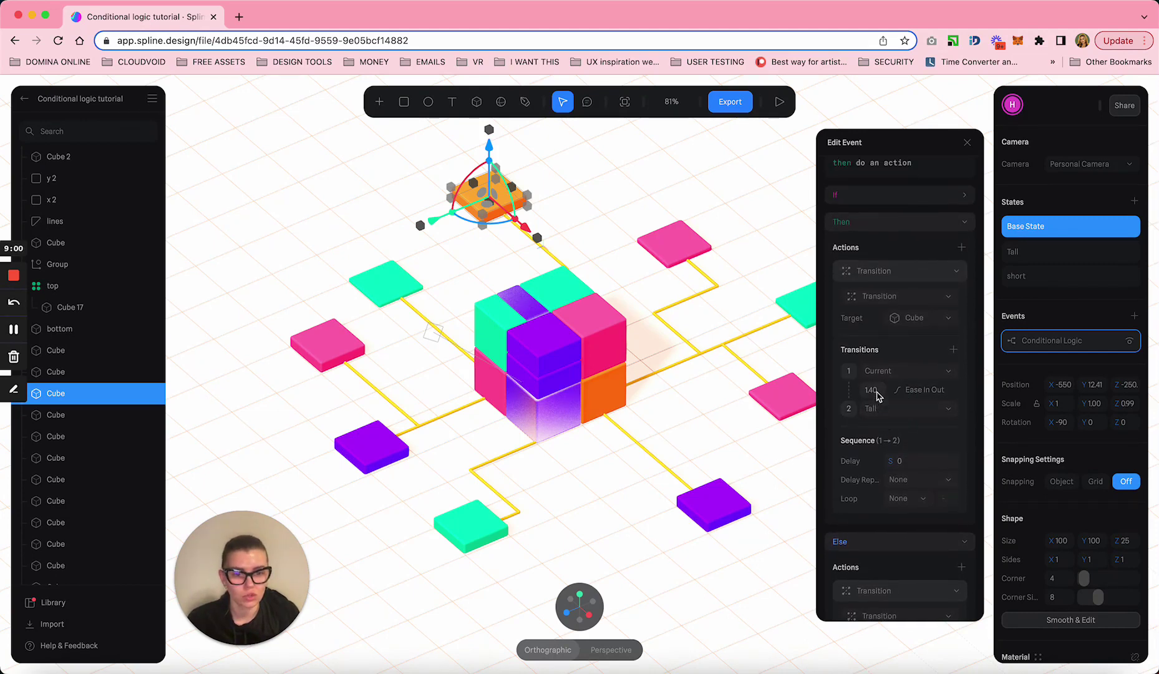
{"action": "left_click", "coordinate": [872, 390]}
{"action": "type", "text": "2"}
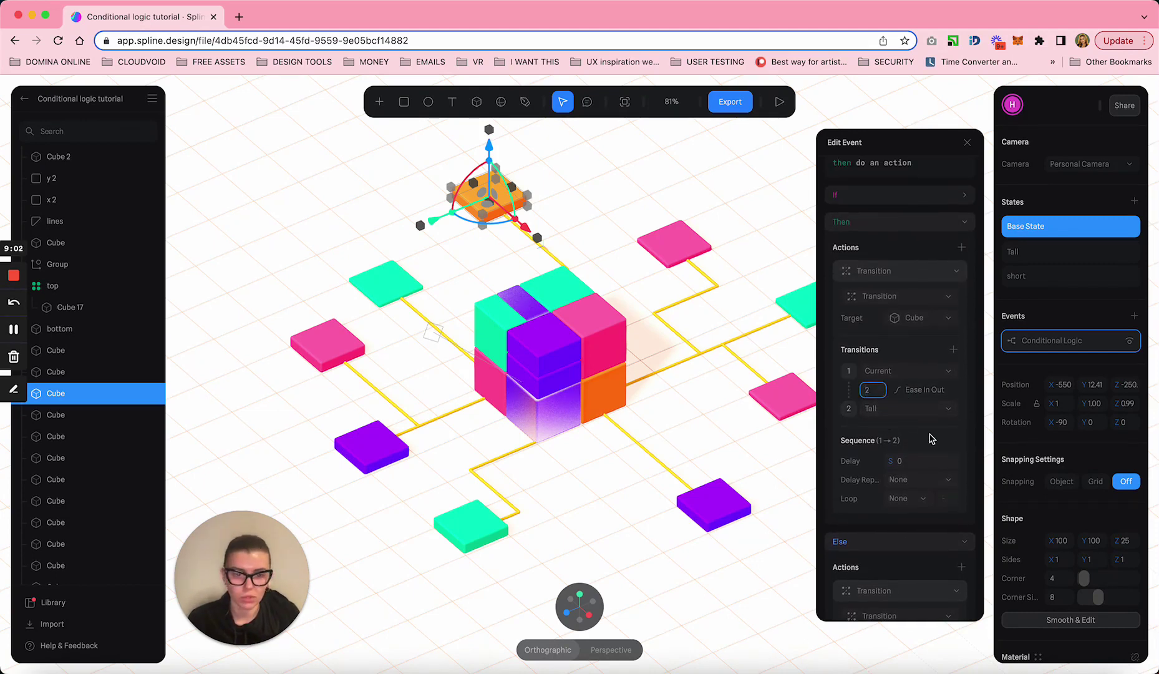
Set the Tall-to-short transition duration to 1.4 in the Else branch of the orange cube's event
{"action": "scroll", "coordinate": [931, 438], "scroll_direction": "down", "scroll_amount": 7}
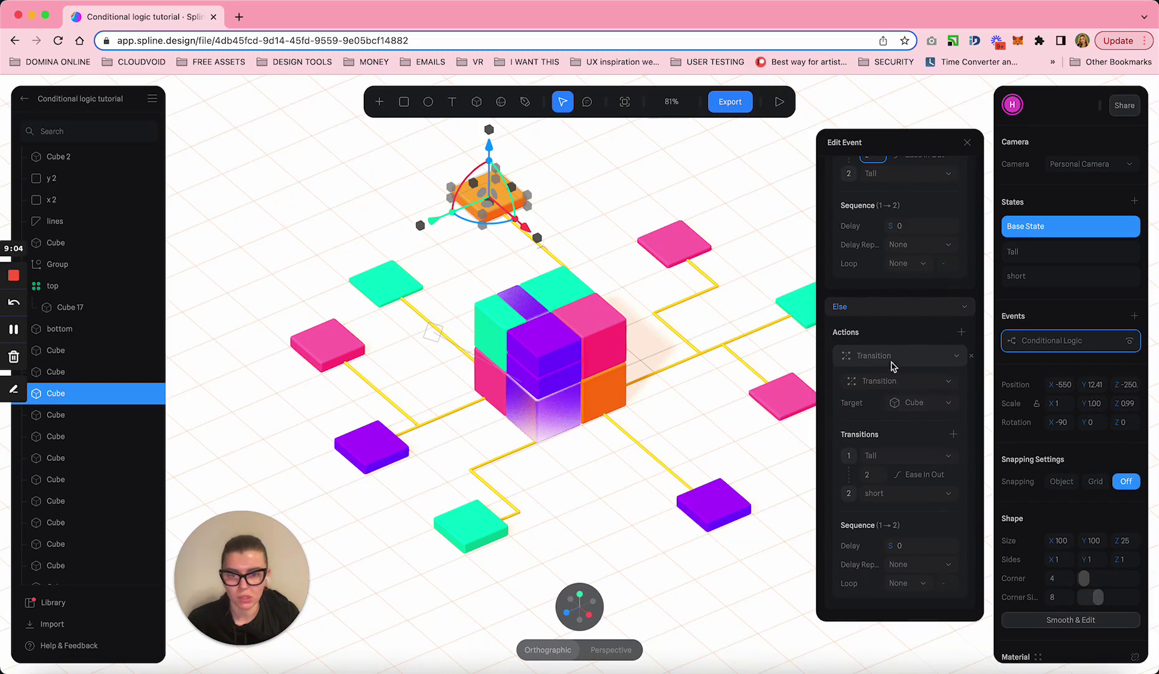
{"action": "left_click", "coordinate": [871, 476]}
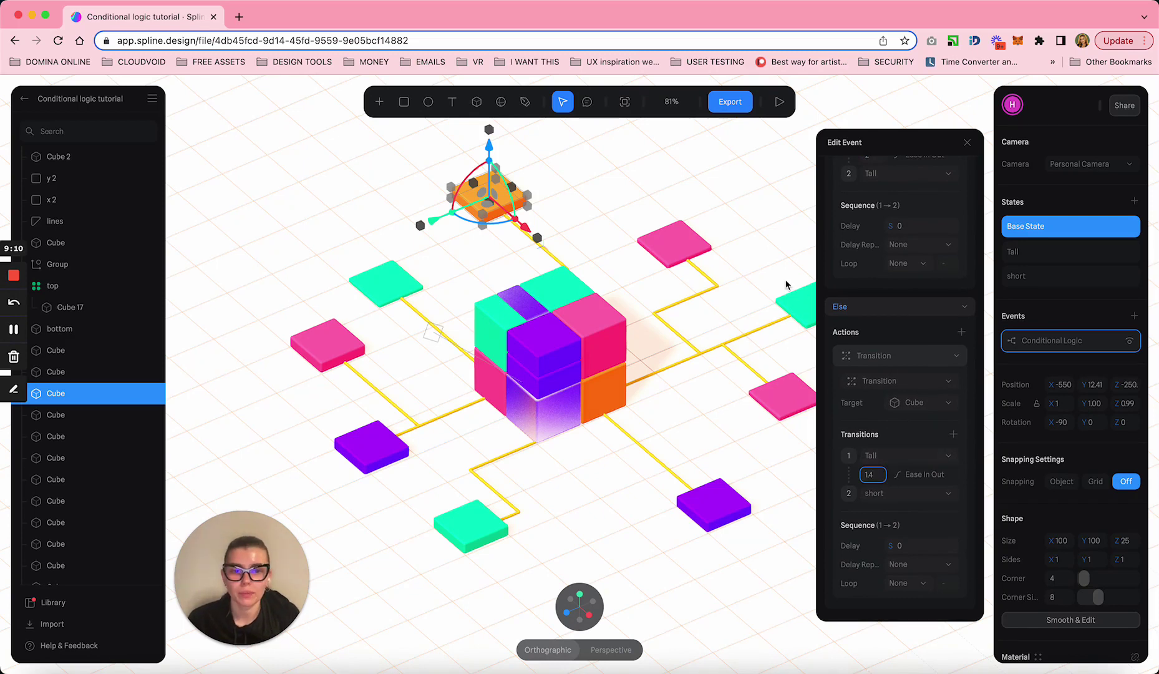
{"action": "type", "text": "140"}
{"action": "key", "text": "Return"}
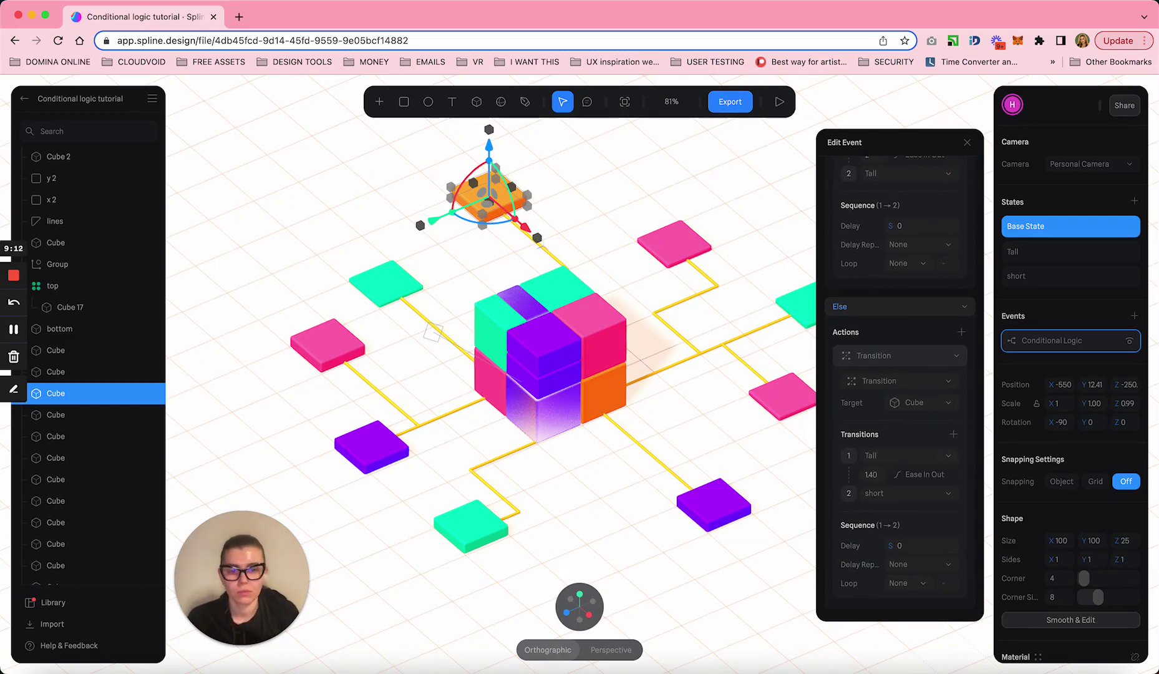
Play the scene preview, trigger the central pieces and the orange cube to compare their timing, and return to the editor
{"action": "left_click", "coordinate": [779, 101]}
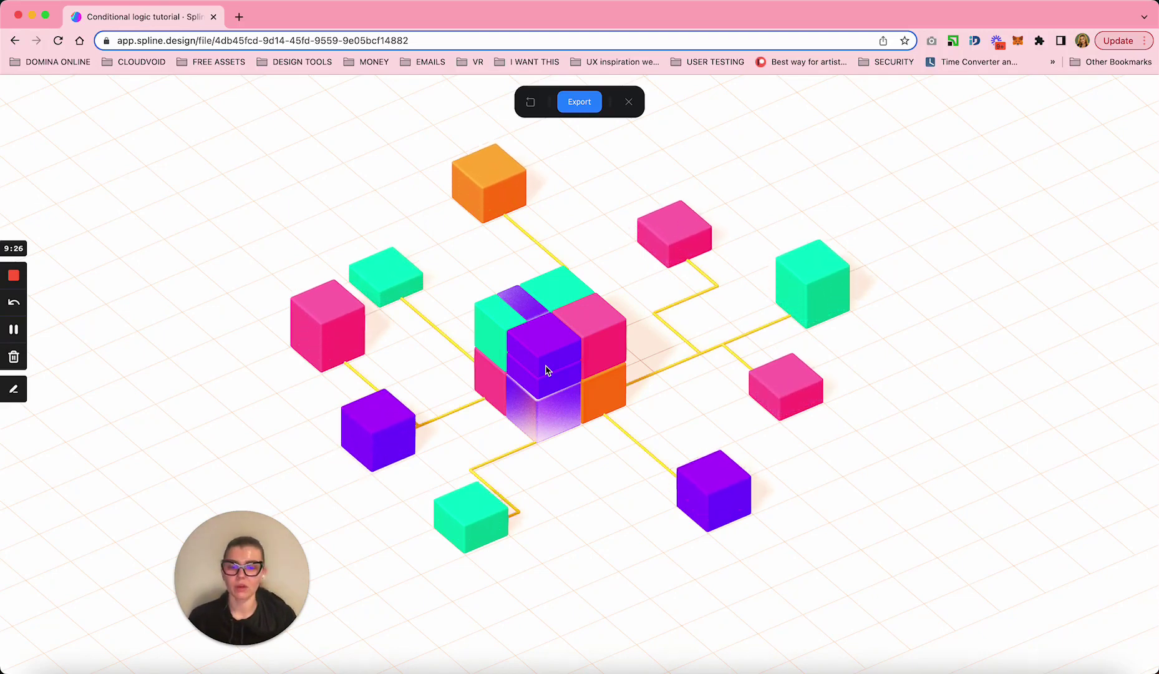
{"action": "left_click", "coordinate": [546, 370]}
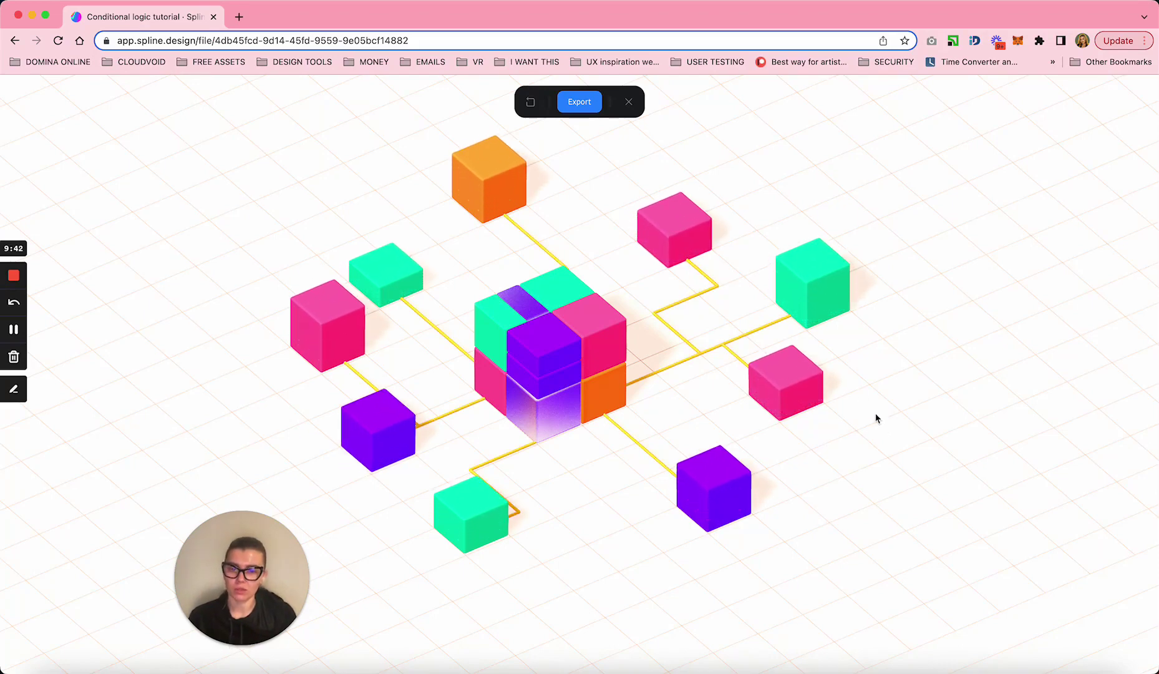
{"action": "left_click", "coordinate": [493, 182]}
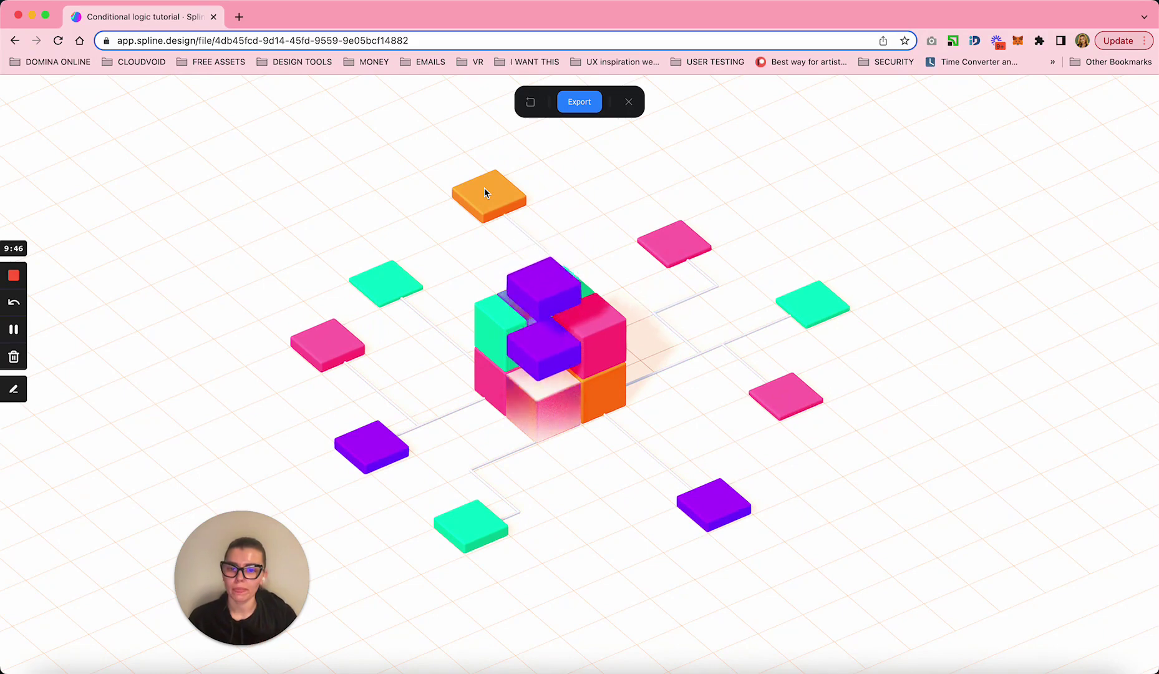
{"action": "left_click", "coordinate": [545, 360]}
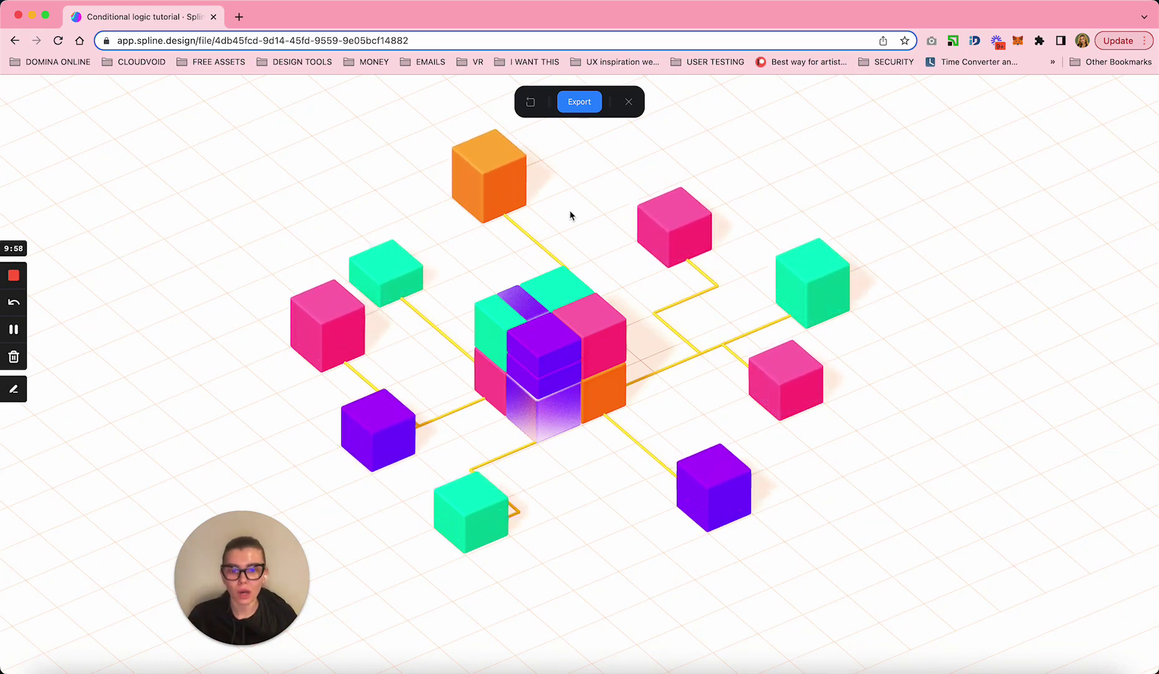
{"action": "left_click", "coordinate": [628, 102]}
Set the Tall-to-short transition duration to 2 in the Else branch of the orange cube's event
{"action": "scroll", "coordinate": [886, 483], "scroll_direction": "down", "scroll_amount": 5}
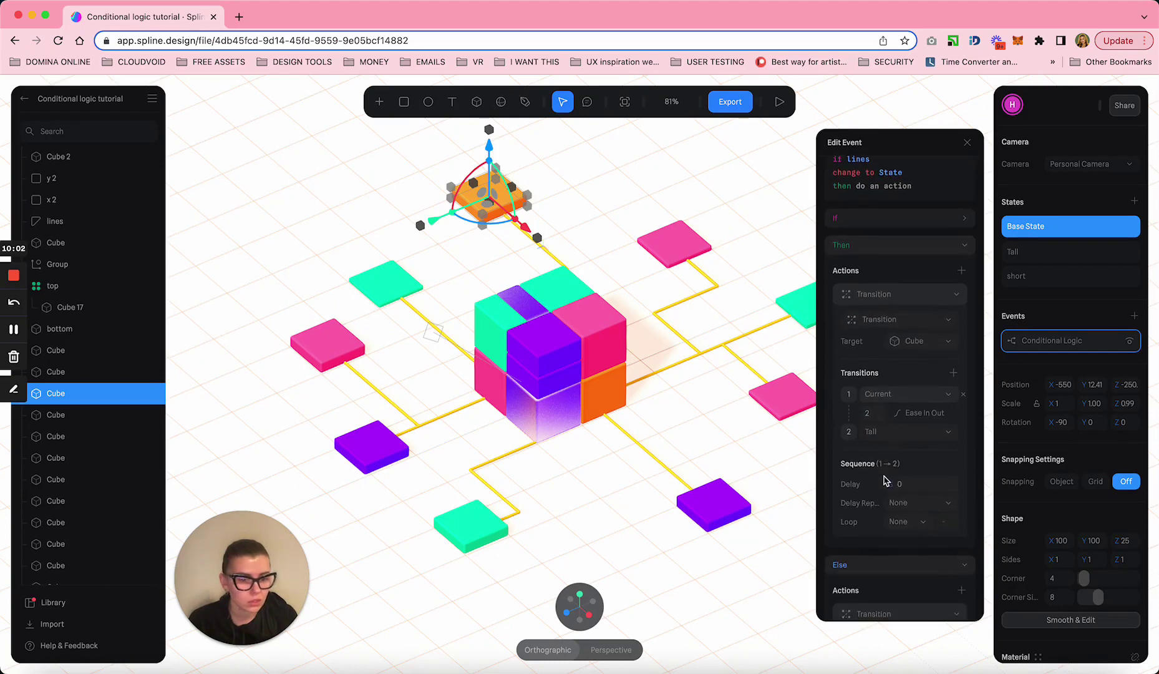
{"action": "left_click", "coordinate": [871, 561]}
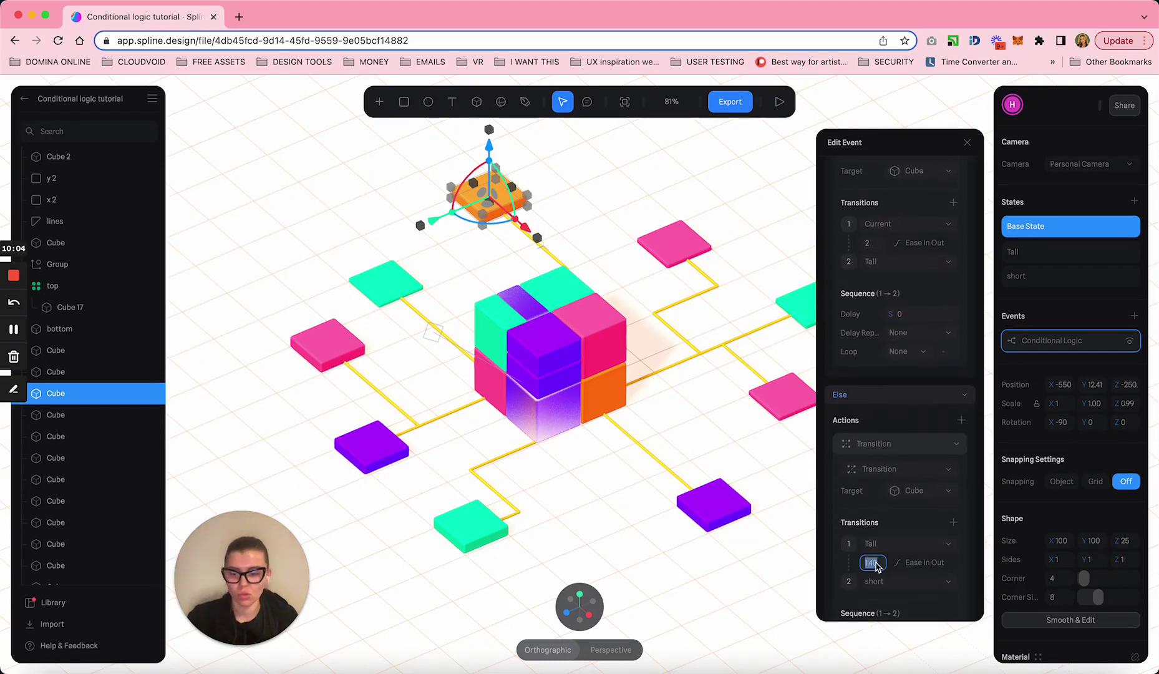
{"action": "type", "text": "2"}
{"action": "key", "text": "Return"}
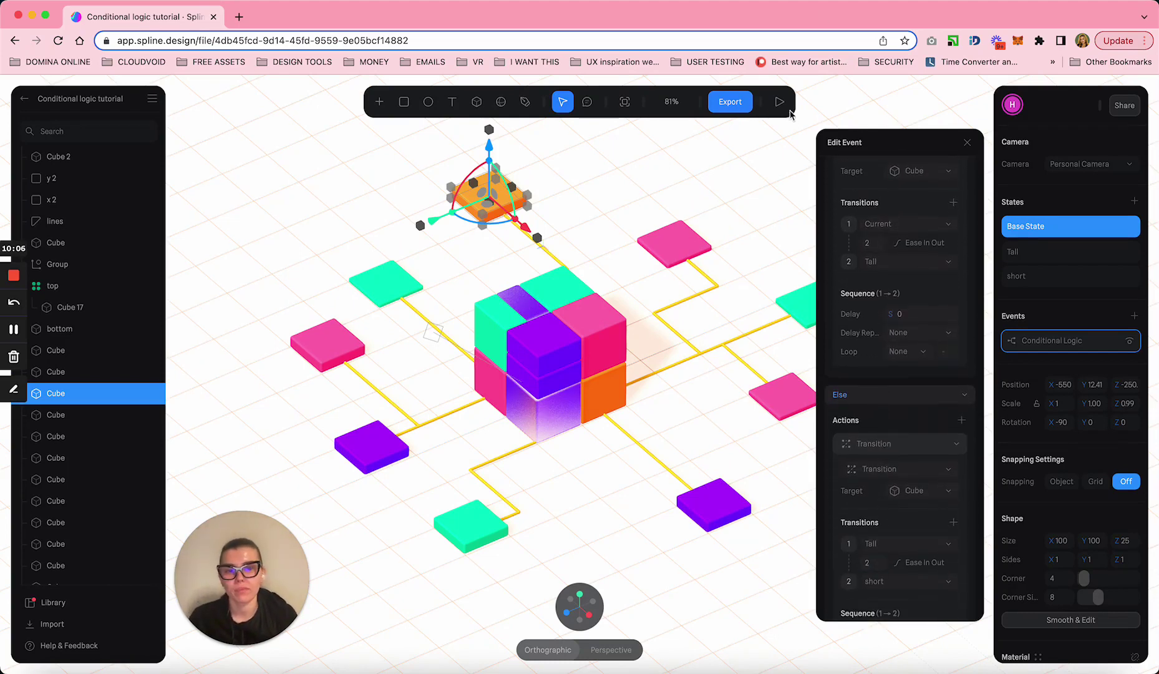
Preview the scene with the revised Else timing, return to the editor, and clear the orange cube's selection
{"action": "left_click", "coordinate": [780, 102]}
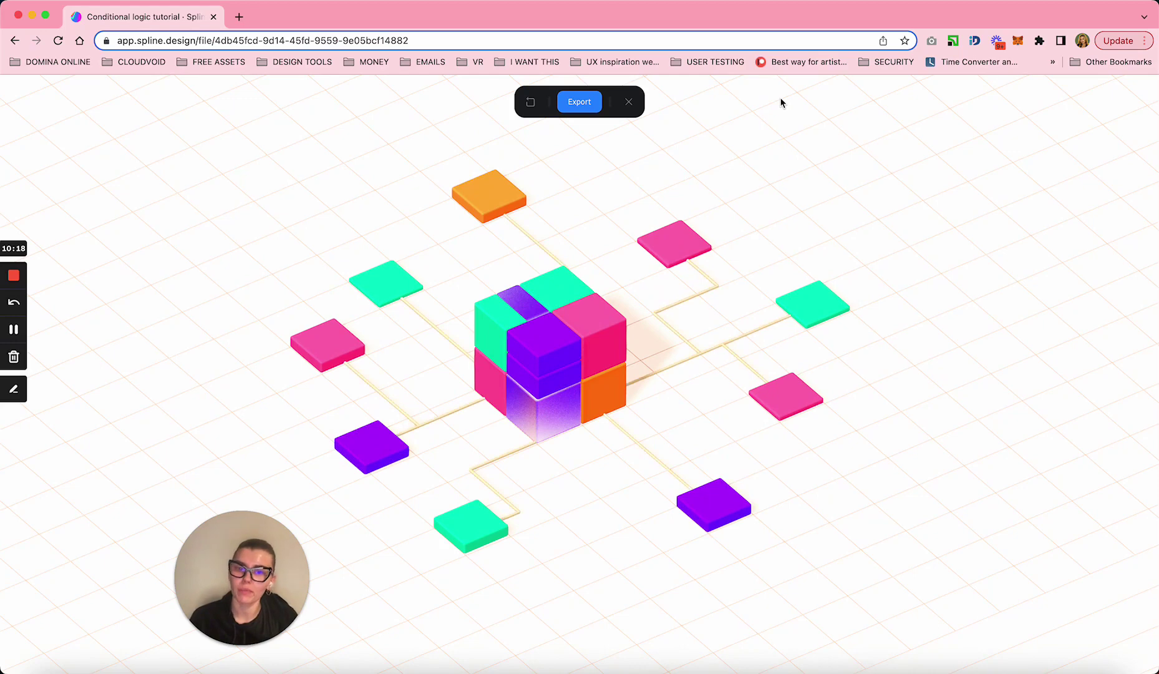
{"action": "left_click", "coordinate": [629, 102]}
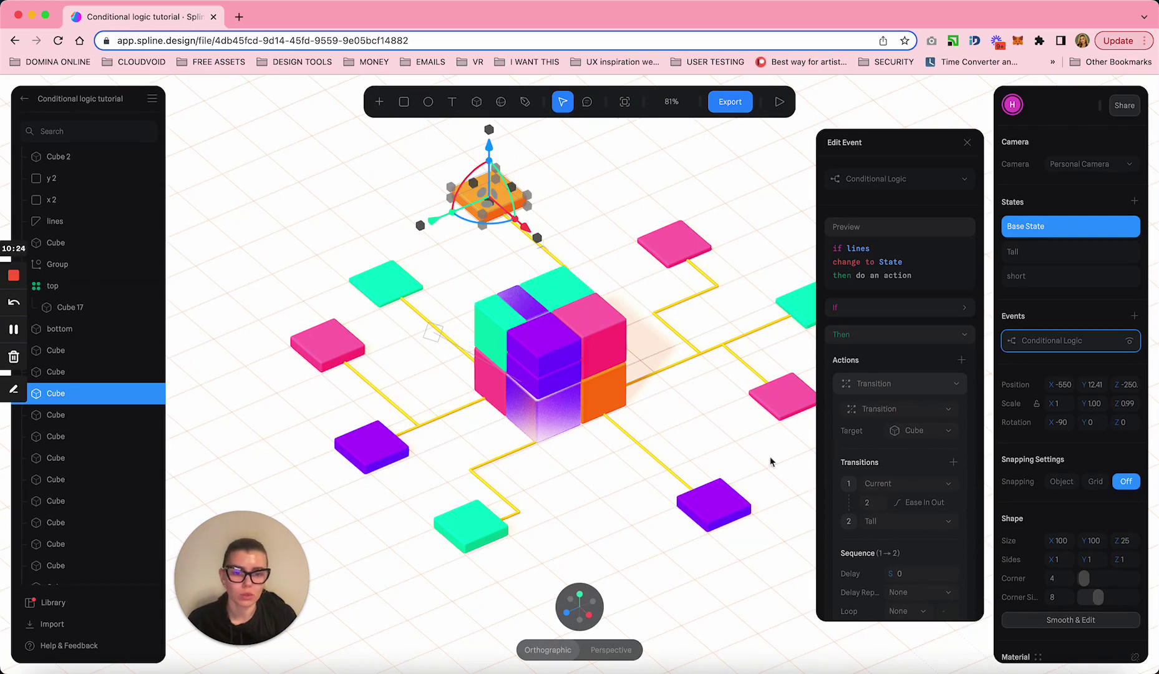
{"action": "left_click", "coordinate": [762, 195]}
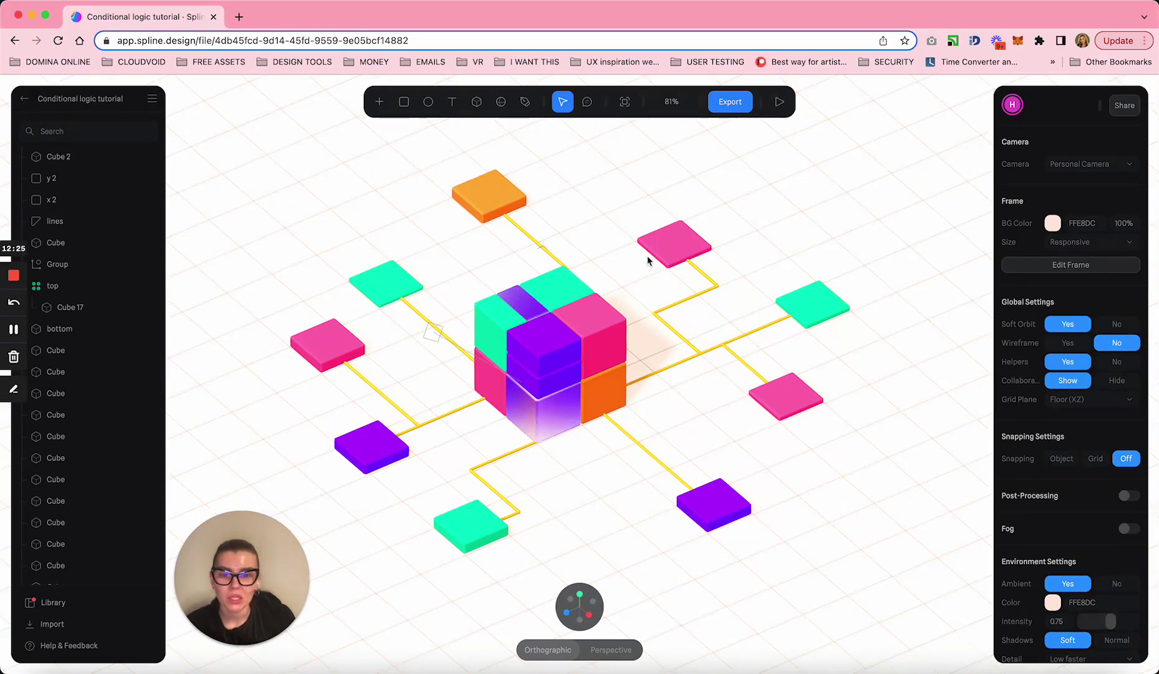
Play the preview with the whole scene at 66% zoom and trigger the central pieces to watch the chained animation
{"action": "scroll", "coordinate": [646, 255], "scroll_direction": "up", "scroll_amount": 5}
{"action": "scroll", "coordinate": [646, 255], "scroll_direction": "down", "scroll_amount": 5}
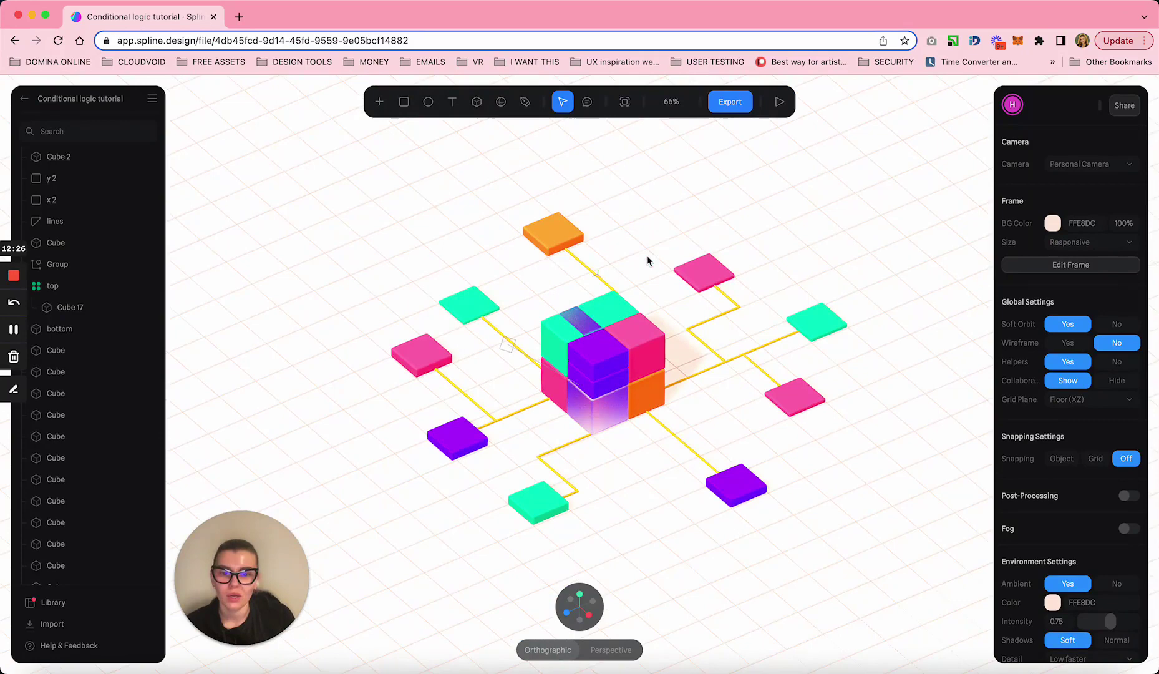
{"action": "left_click", "coordinate": [779, 102]}
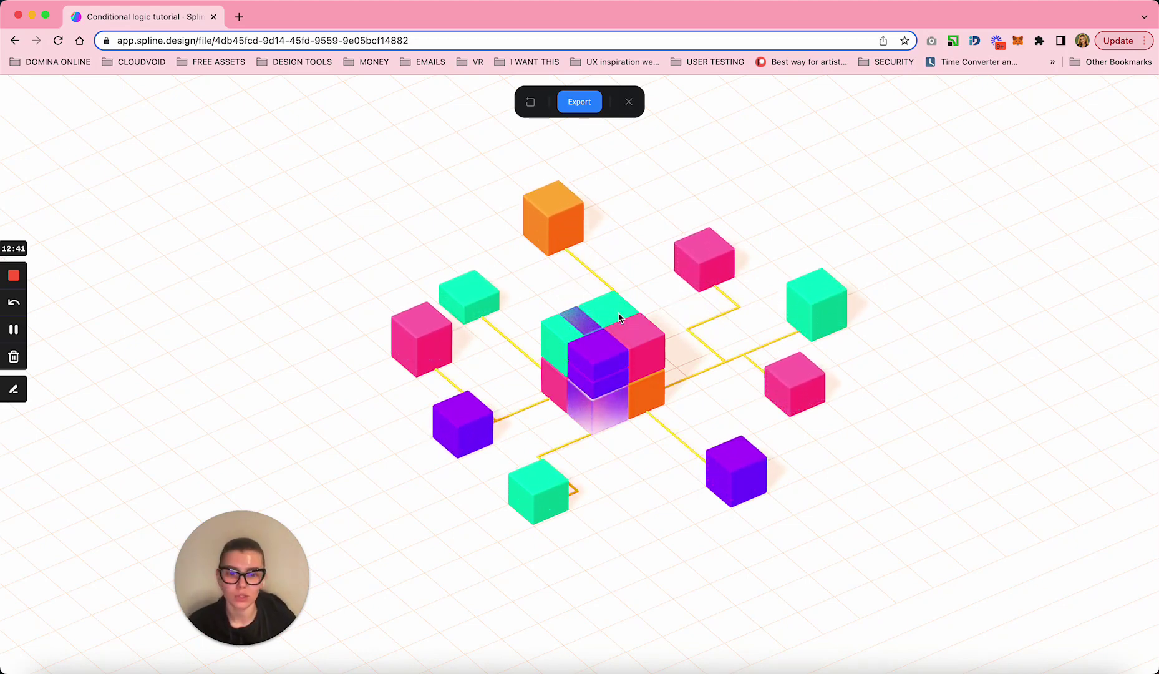
{"action": "left_click", "coordinate": [619, 318]}
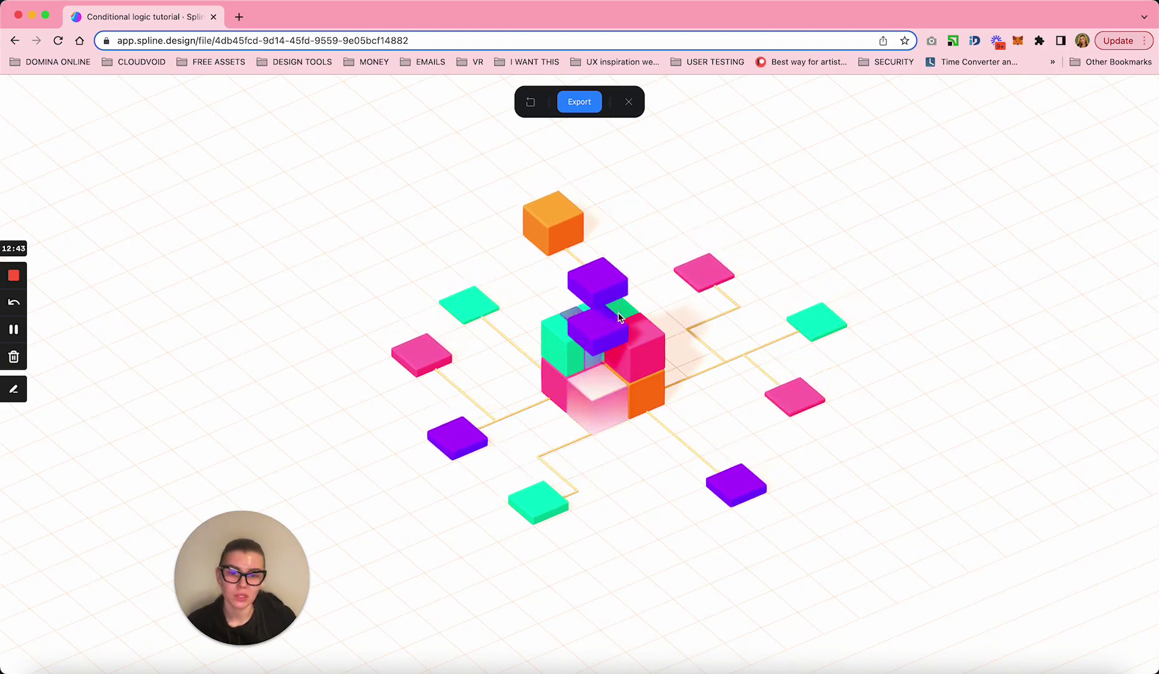